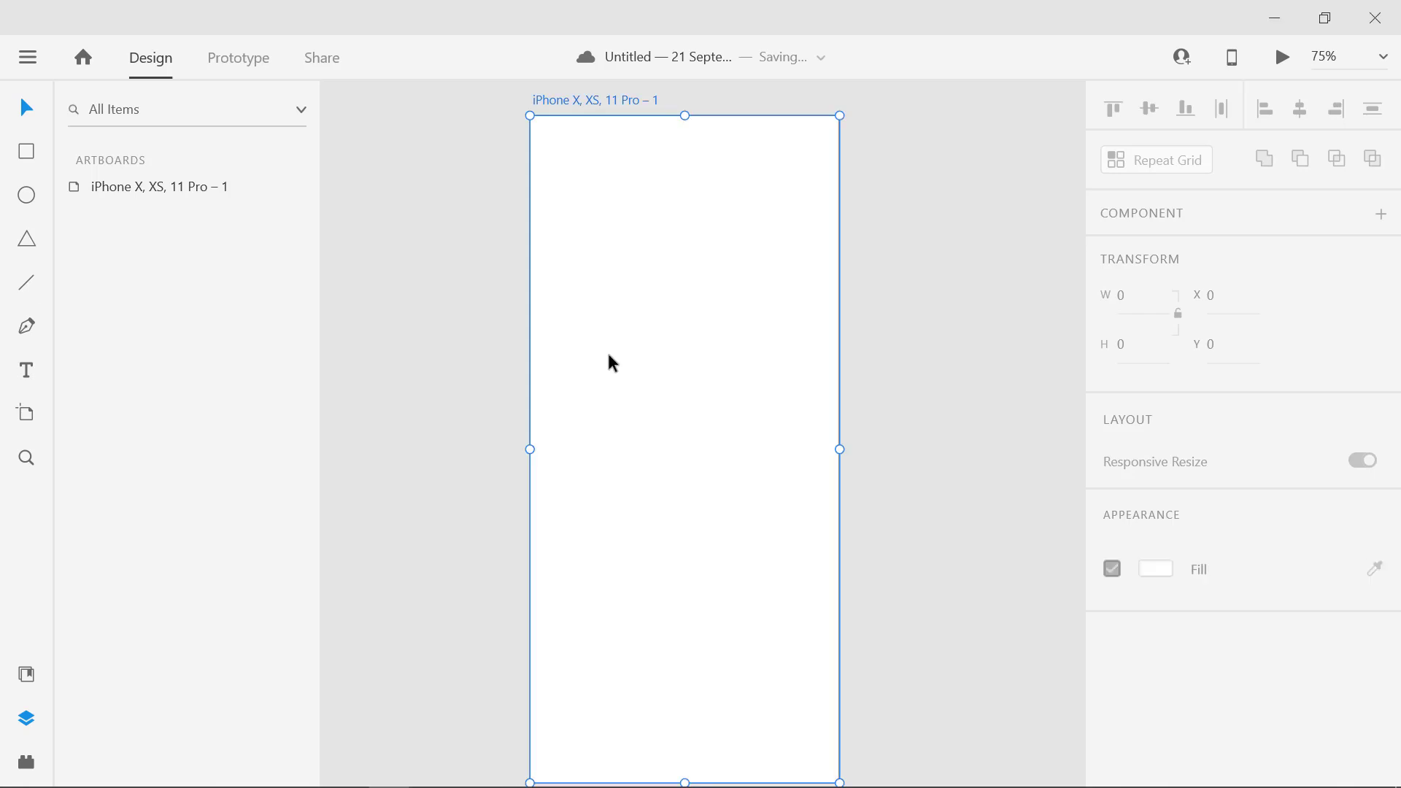
Fill the iPhone artboard with a bright solid yellow, about #F3E517.
{"action": "scroll", "coordinate": [1191, 647], "scroll_direction": "down", "scroll_amount": 3}
{"action": "left_click", "coordinate": [1157, 623]}
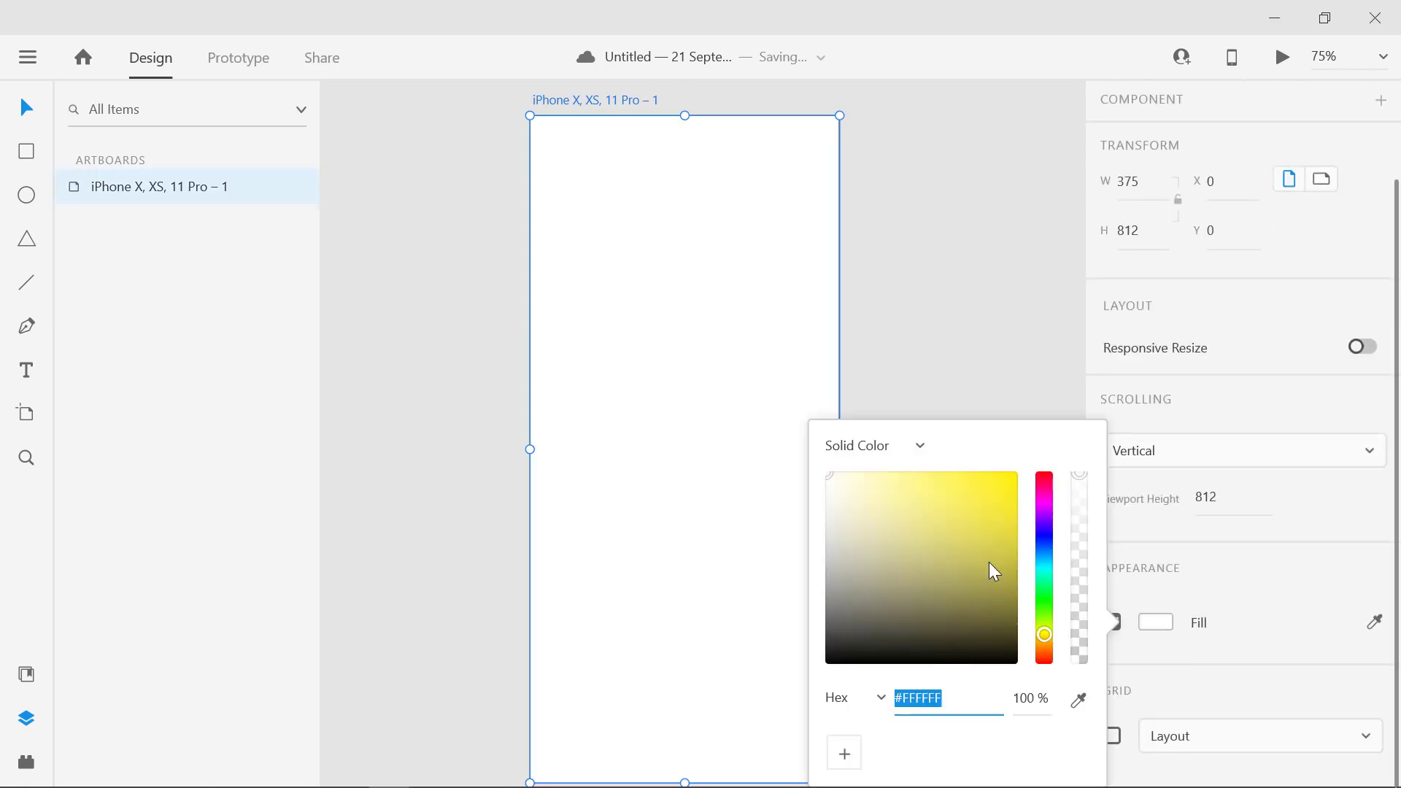
{"action": "left_click_drag", "start_coordinate": [995, 557], "coordinate": [1002, 481]}
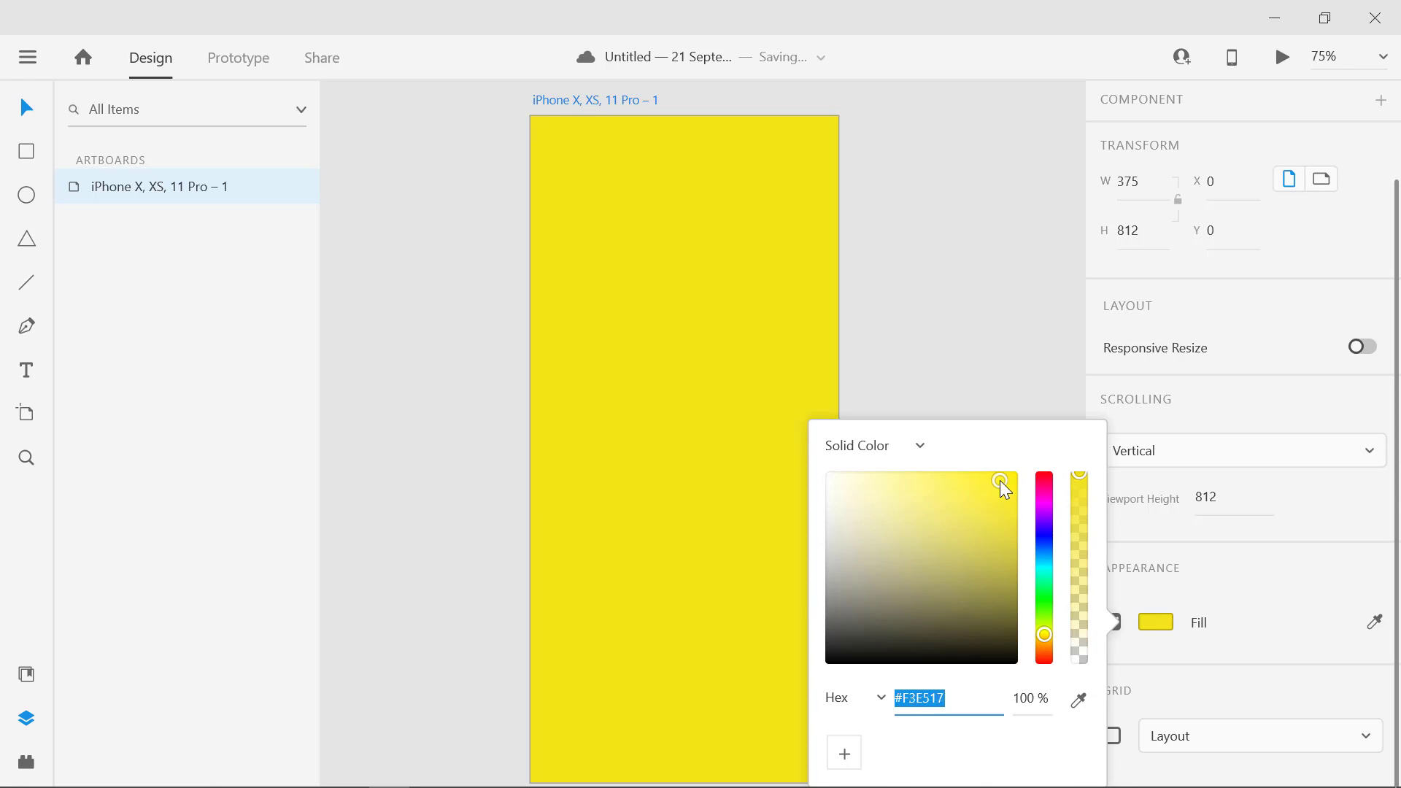
{"action": "left_click", "coordinate": [982, 358]}
{"action": "scroll", "coordinate": [1164, 628], "scroll_direction": "down", "scroll_amount": 2}
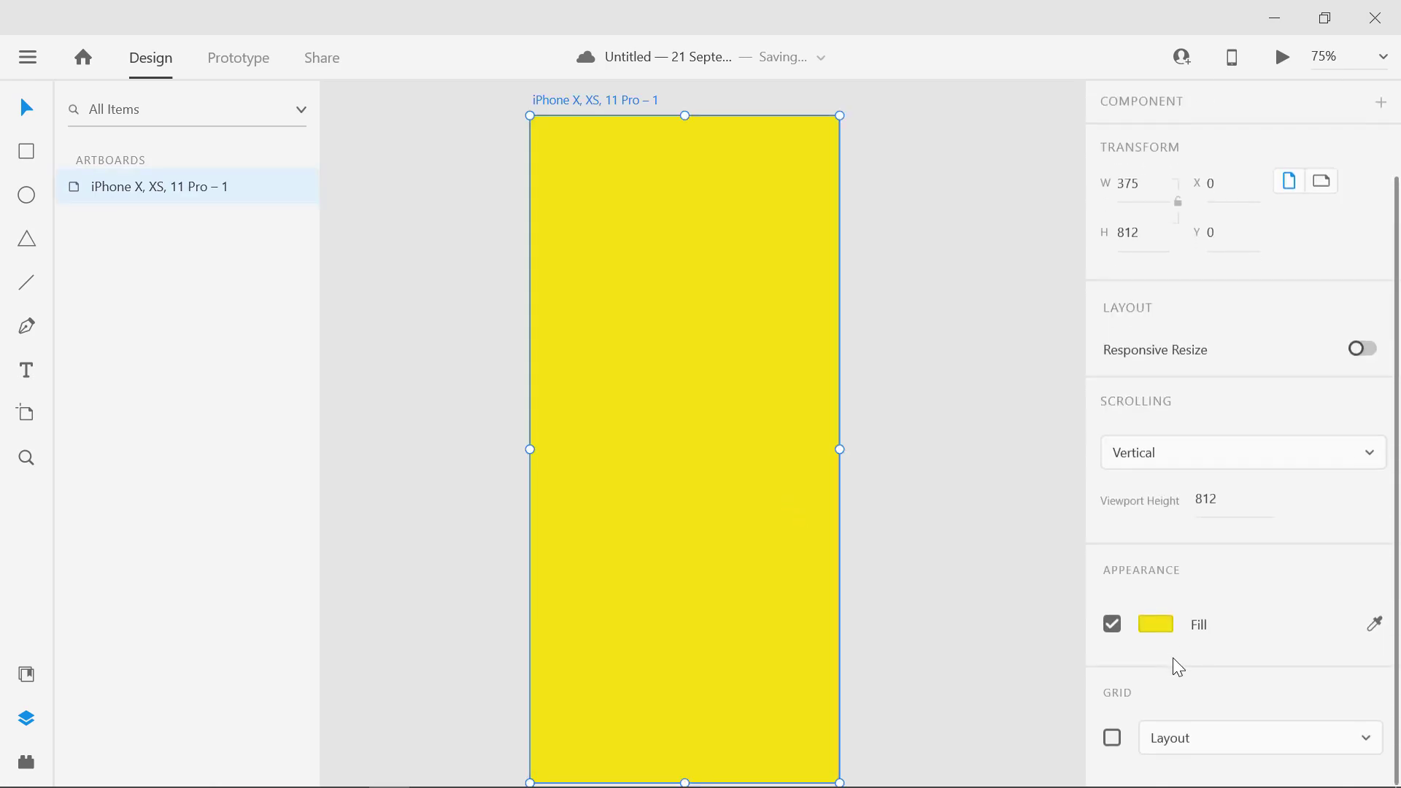
{"action": "left_click", "coordinate": [1153, 624]}
{"action": "mouse_move", "coordinate": [997, 481]}
{"action": "left_mouse_down"}
{"action": "mouse_move", "coordinate": [971, 477]}
{"action": "mouse_move", "coordinate": [996, 484]}
{"action": "left_mouse_up"}
{"action": "left_click", "coordinate": [993, 401]}
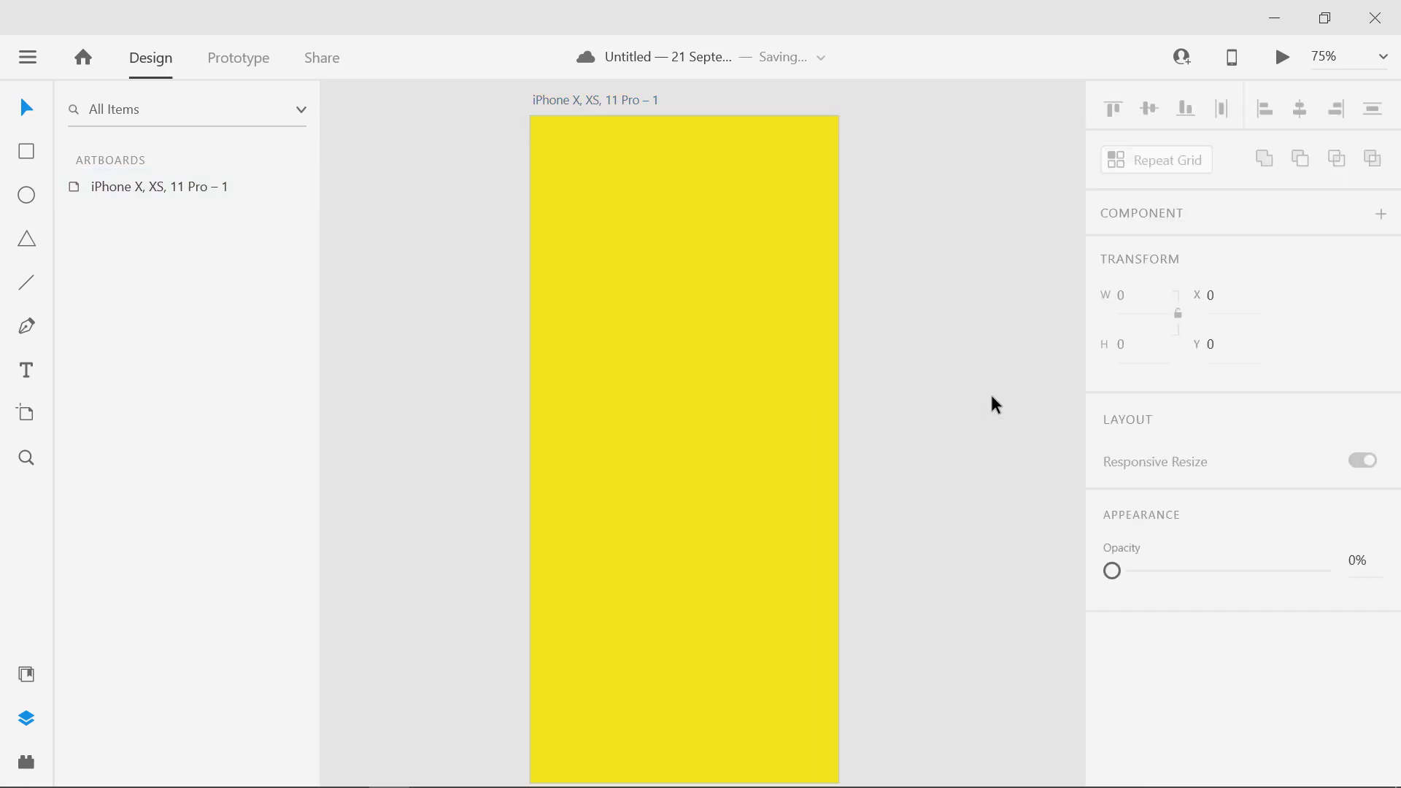
{"action": "left_click", "coordinate": [646, 521]}
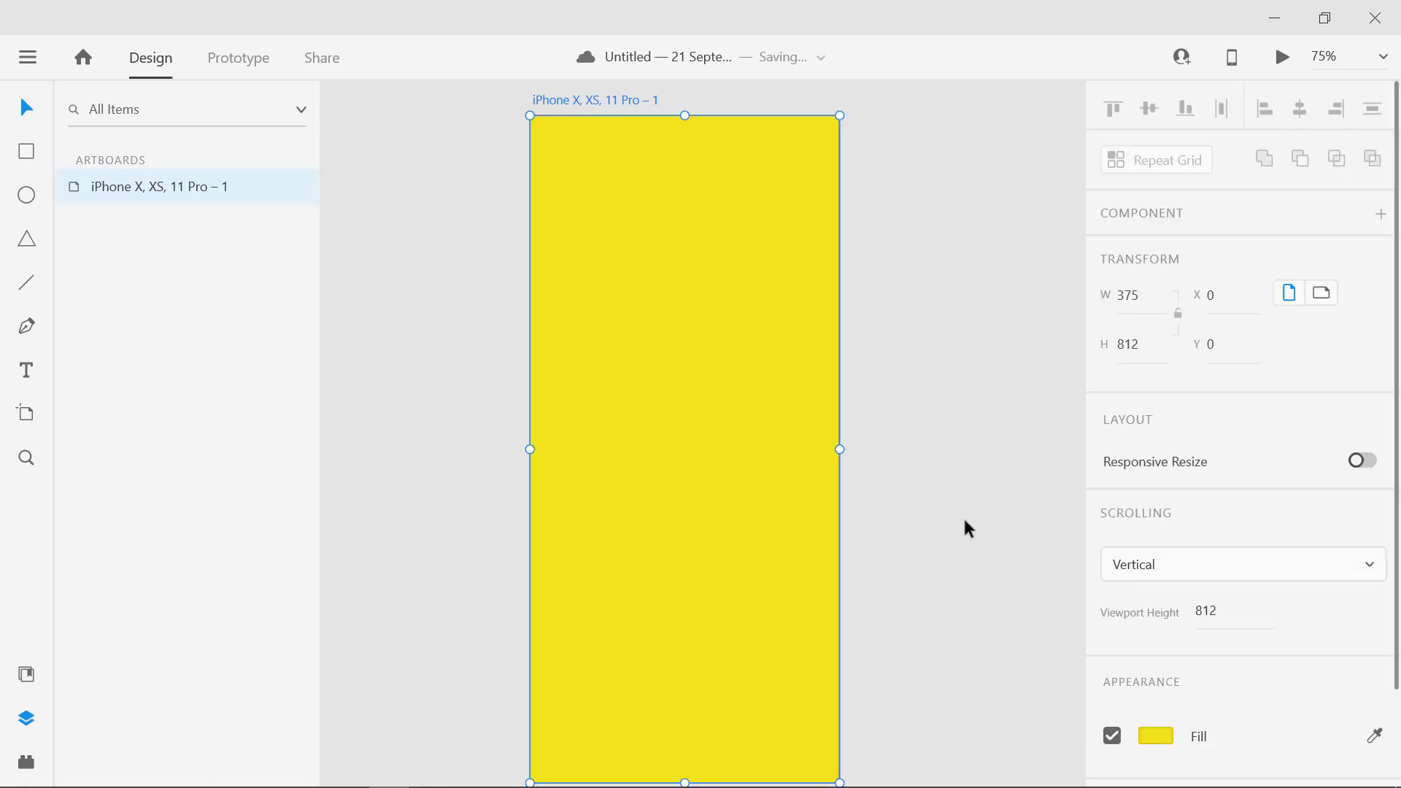
{"action": "left_click", "coordinate": [378, 429]}
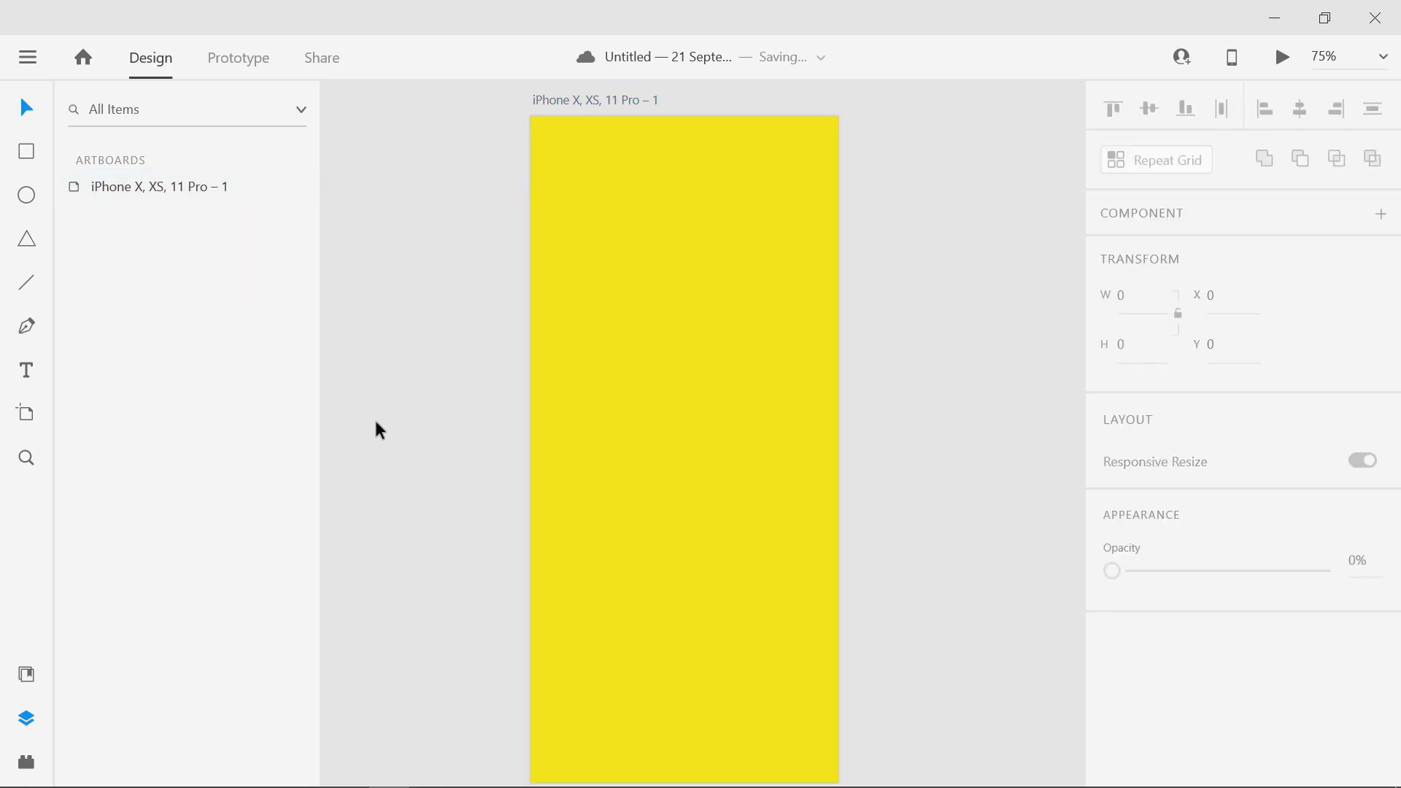
{"action": "left_click", "coordinate": [28, 280]}
{"action": "mouse_move", "coordinate": [571, 424]}
{"action": "left_mouse_down"}
{"action": "mouse_move", "coordinate": [815, 431]}
{"action": "mouse_move", "coordinate": [786, 423]}
{"action": "left_mouse_up"}
{"action": "key", "text": "Delete"}
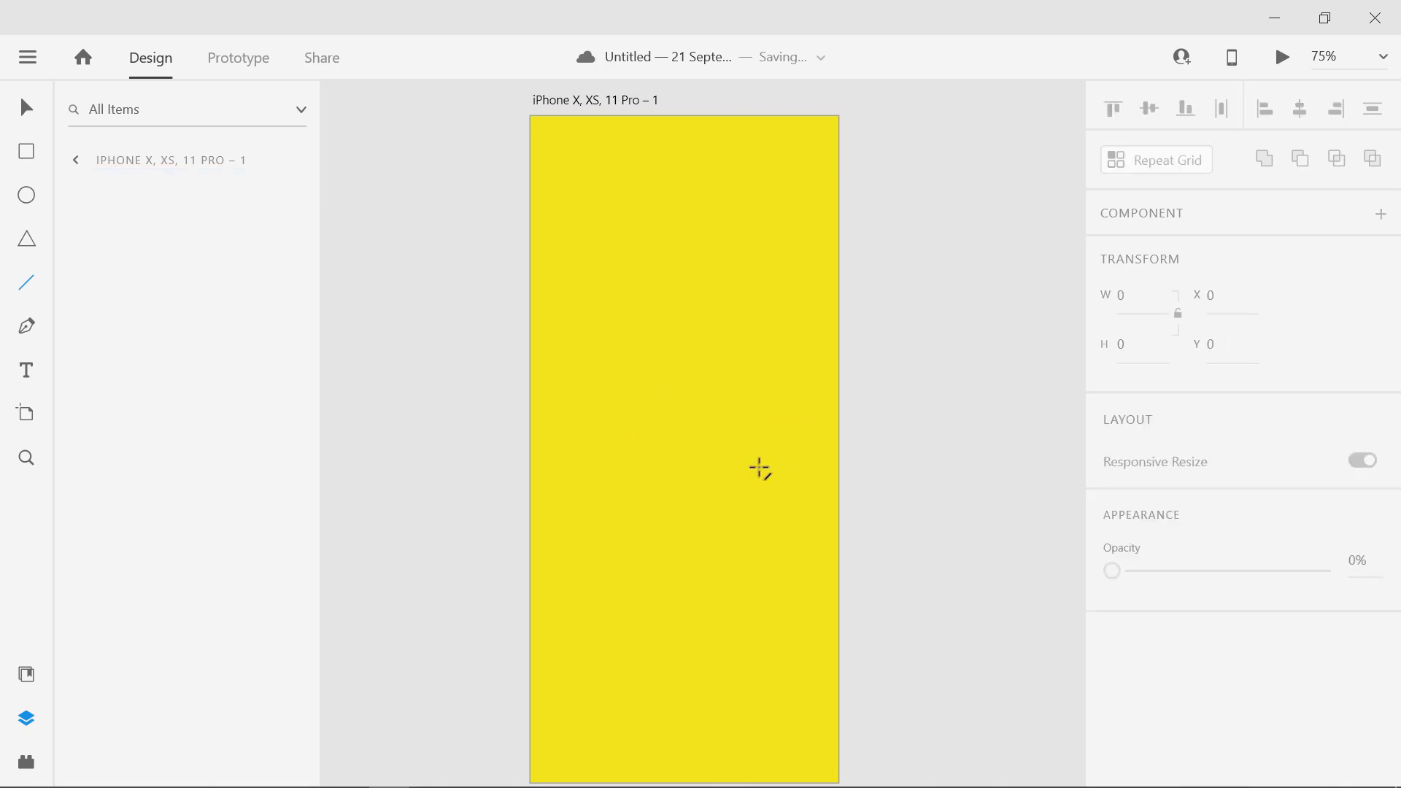
{"action": "mouse_move", "coordinate": [581, 450]}
{"action": "left_mouse_down"}
{"action": "mouse_move", "coordinate": [773, 456]}
{"action": "mouse_move", "coordinate": [775, 385]}
{"action": "mouse_move", "coordinate": [656, 282]}
{"action": "mouse_move", "coordinate": [735, 363]}
{"action": "mouse_move", "coordinate": [764, 574]}
{"action": "left_mouse_up"}
{"action": "key", "text": "Delete"}
{"action": "key", "text": "Delete"}
Draw a horizontal line about 287 px wide with the Line tool and center it horizontally and vertically on the artboard.
{"action": "mouse_move", "coordinate": [584, 438]}
{"action": "left_mouse_down"}
{"action": "mouse_move", "coordinate": [813, 445]}
{"action": "mouse_move", "coordinate": [763, 341]}
{"action": "mouse_move", "coordinate": [692, 269]}
{"action": "mouse_move", "coordinate": [622, 250]}
{"action": "mouse_move", "coordinate": [444, 369]}
{"action": "mouse_move", "coordinate": [497, 541]}
{"action": "mouse_move", "coordinate": [718, 617]}
{"action": "mouse_move", "coordinate": [839, 398]}
{"action": "mouse_move", "coordinate": [688, 287]}
{"action": "mouse_move", "coordinate": [746, 448]}
{"action": "mouse_move", "coordinate": [605, 571]}
{"action": "mouse_move", "coordinate": [647, 553]}
{"action": "mouse_move", "coordinate": [745, 436]}
{"action": "mouse_move", "coordinate": [820, 438]}
{"action": "left_mouse_up"}
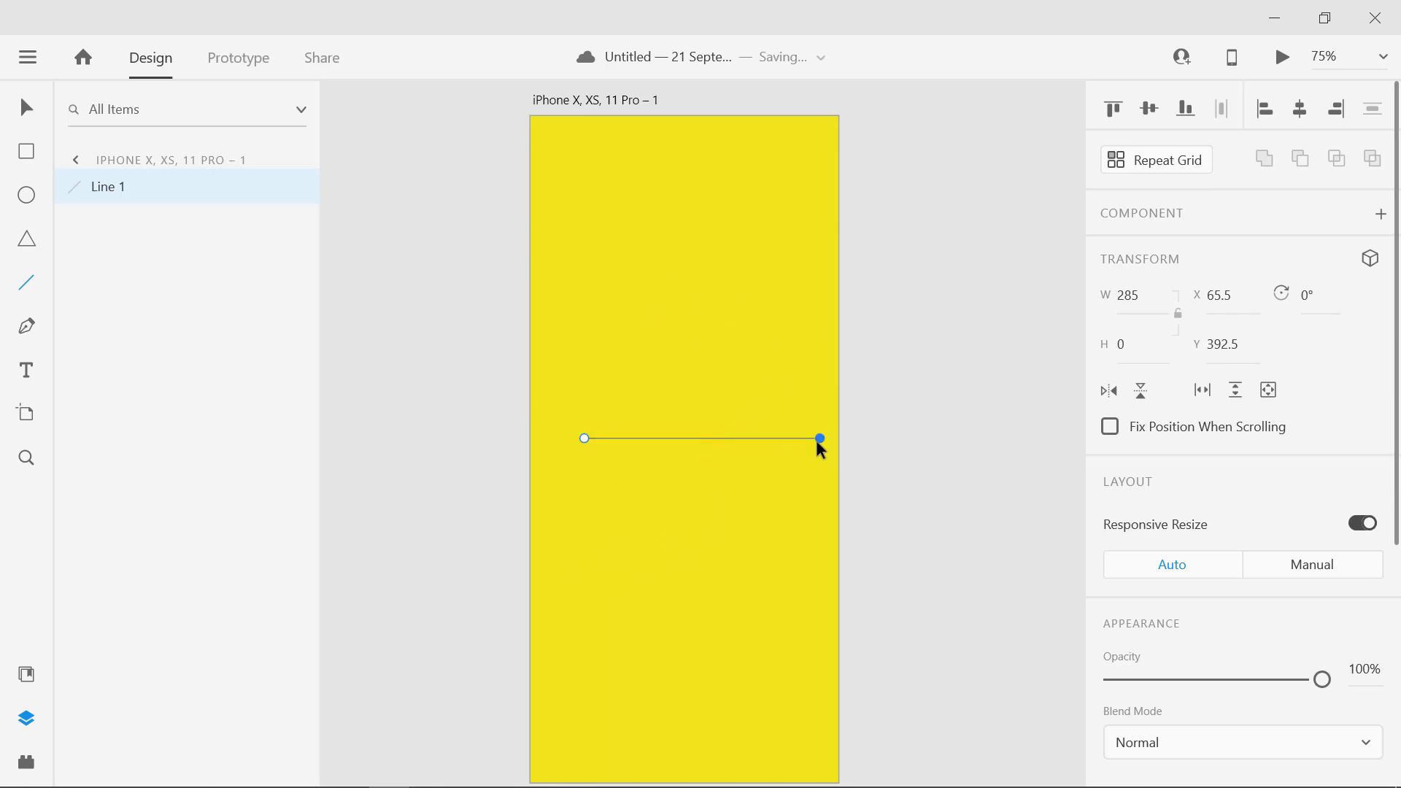
{"action": "left_click", "coordinate": [1303, 128]}
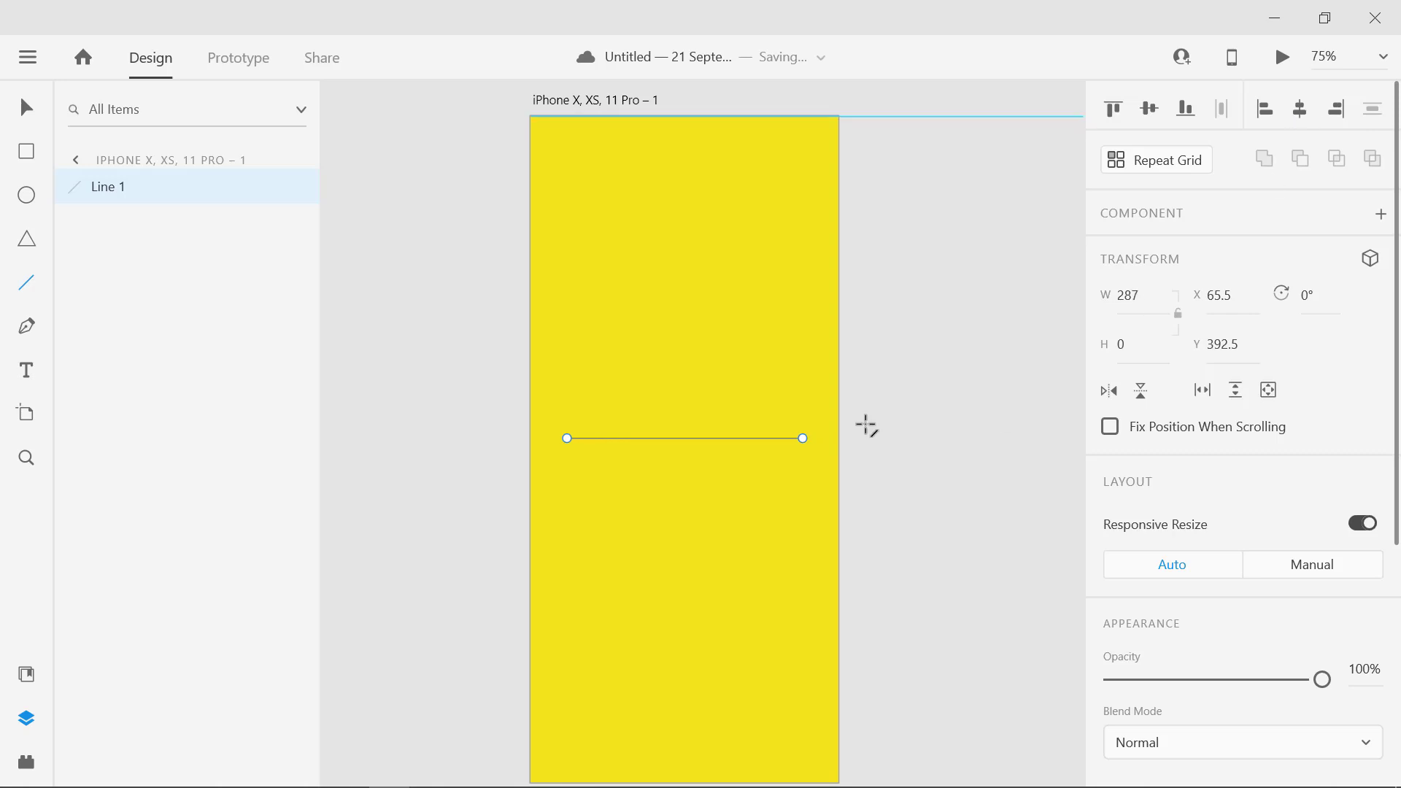
{"action": "left_click", "coordinate": [1150, 110]}
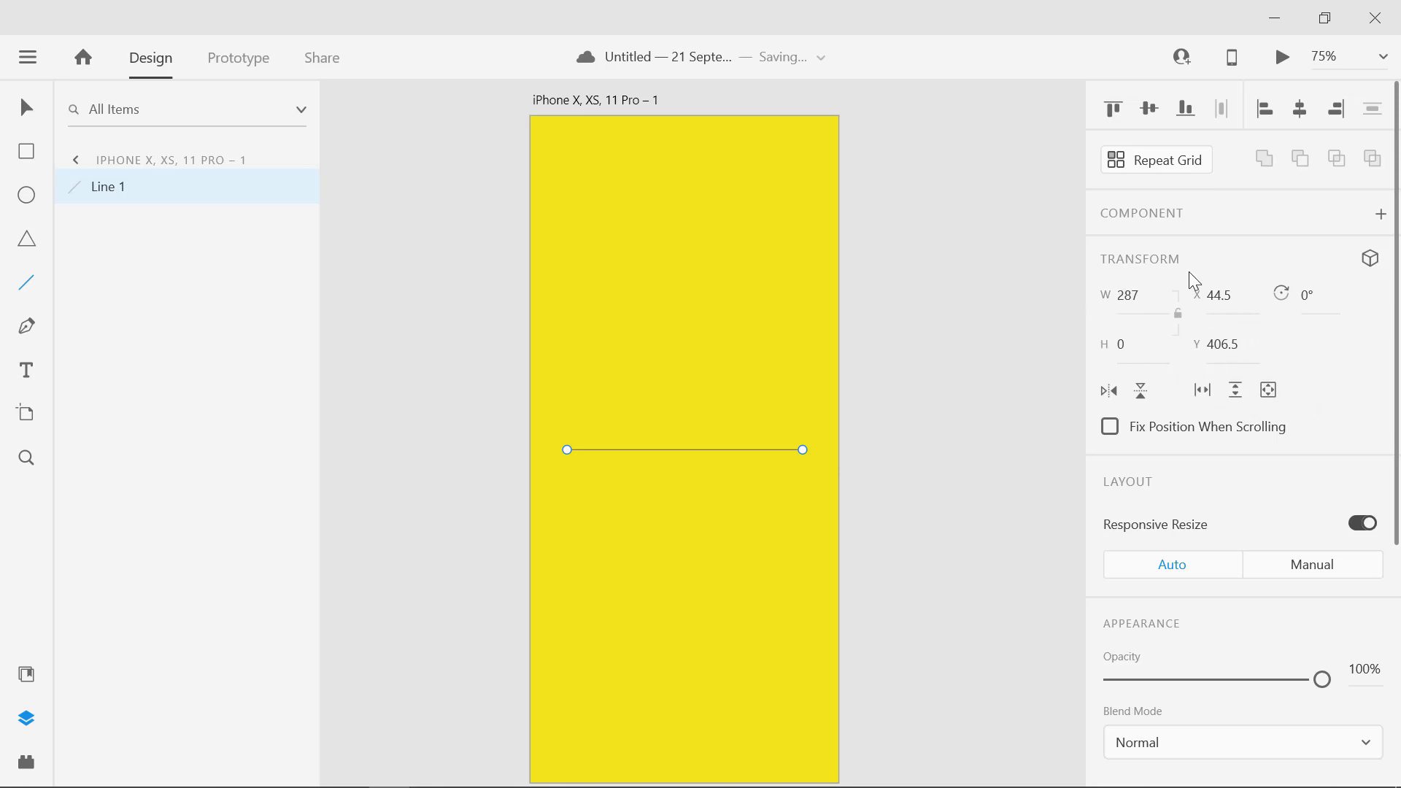
Set the line's border color to dark gray #515151.
{"action": "scroll", "coordinate": [1257, 416], "scroll_direction": "down", "scroll_amount": 1}
{"action": "scroll", "coordinate": [1258, 416], "scroll_direction": "down", "scroll_amount": 5}
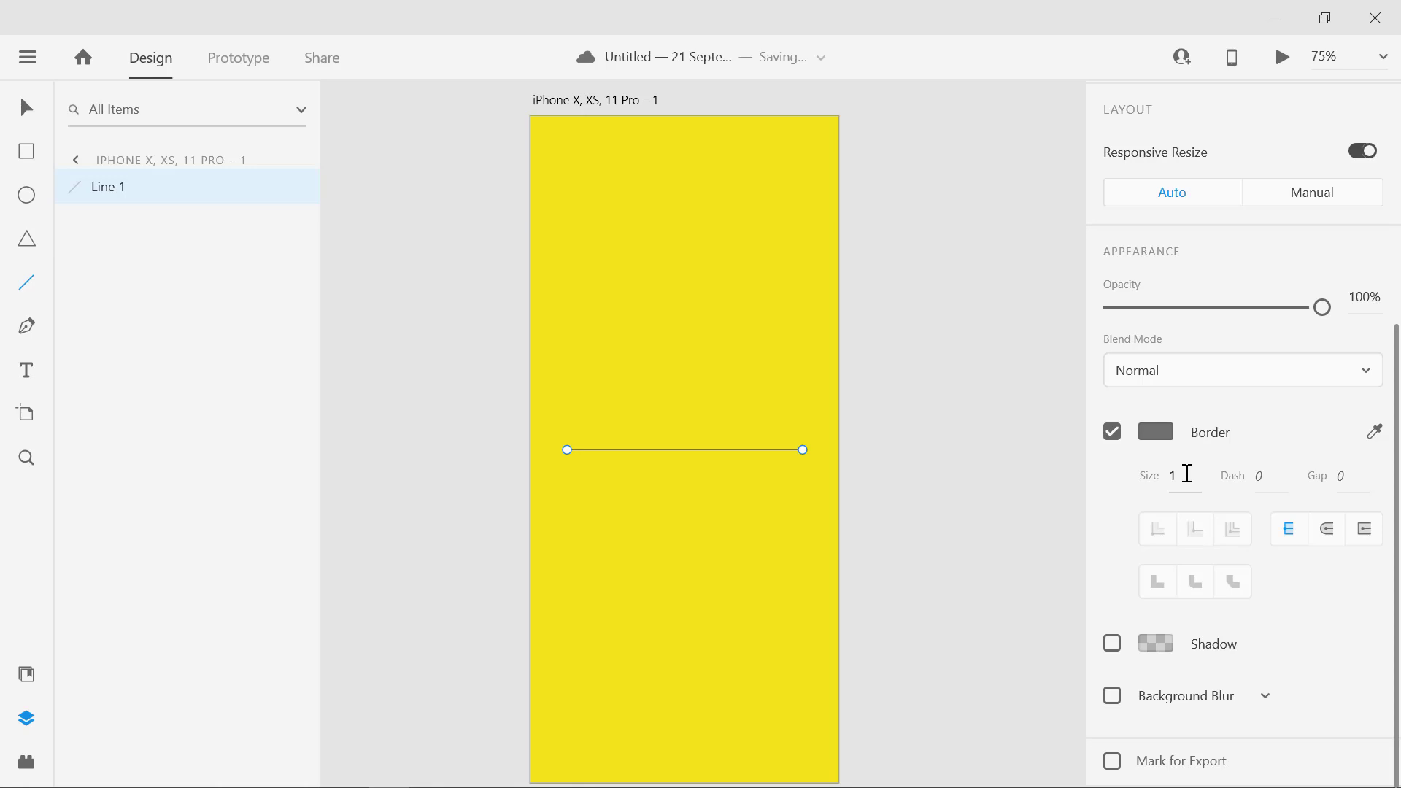
{"action": "left_click", "coordinate": [1169, 430]}
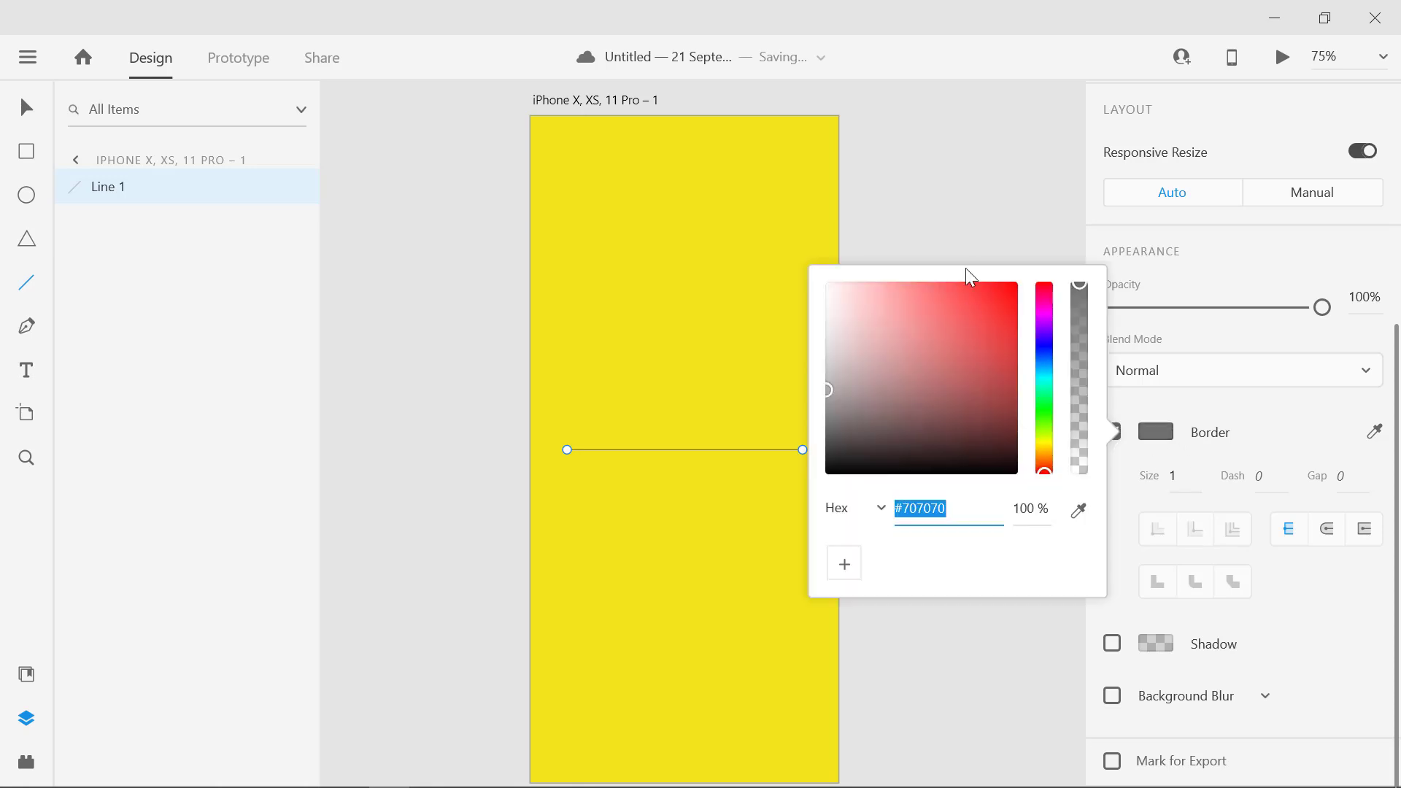
{"action": "left_click_drag", "start_coordinate": [844, 413], "coordinate": [827, 414]}
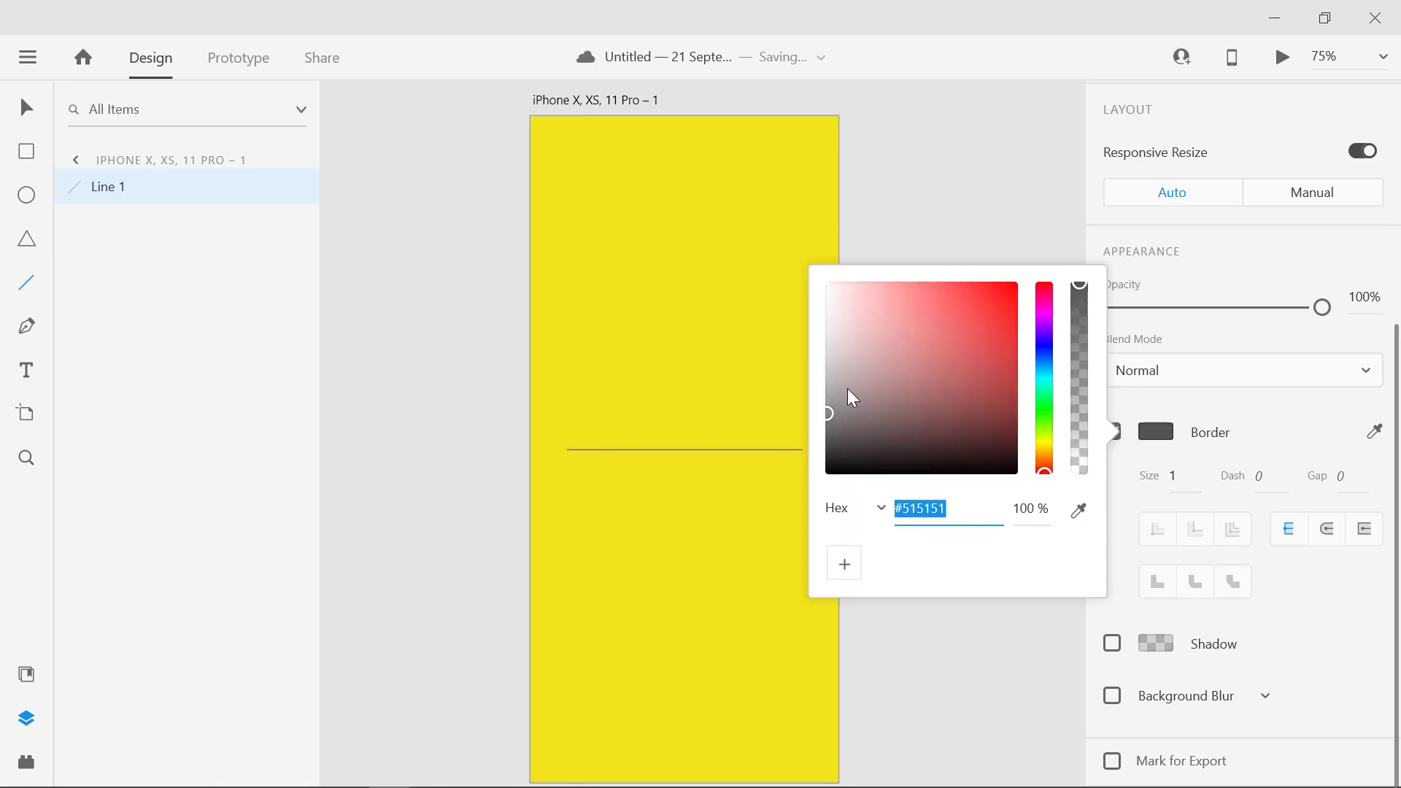
{"action": "left_click", "coordinate": [942, 216]}
Increase the line's border size to 10.
{"action": "left_click", "coordinate": [1187, 487]}
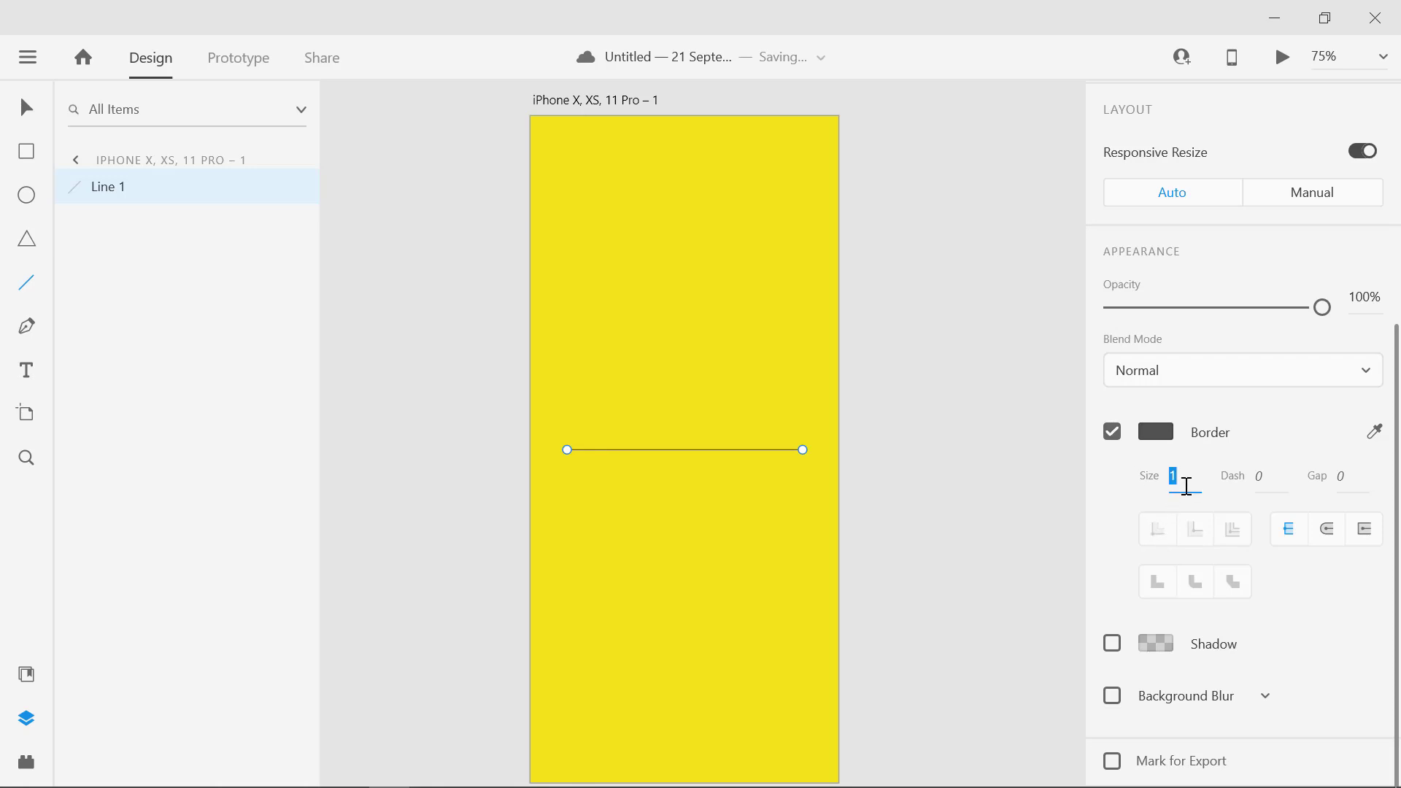
{"action": "key", "text": "Up"}
{"action": "key", "text": "Up"}
{"action": "key", "text": "Up"}
{"action": "key", "text": "Up"}
{"action": "key", "text": "Up"}
{"action": "key", "text": "Up"}
{"action": "key", "text": "Up"}
{"action": "key", "text": "Up"}
{"action": "key", "text": "Up"}
{"action": "key", "text": "Up"}
{"action": "key", "text": "Up"}
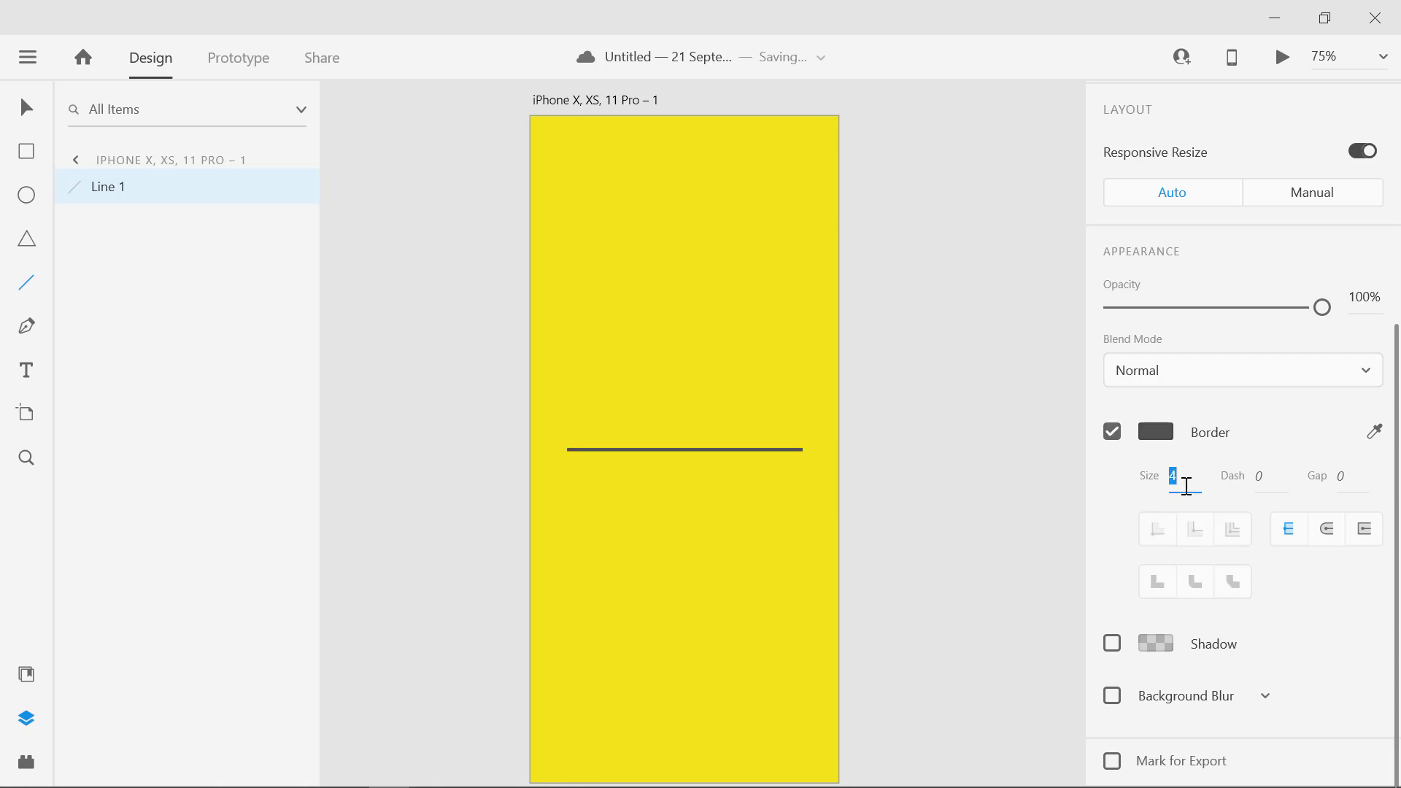
{"action": "key", "text": "Up"}
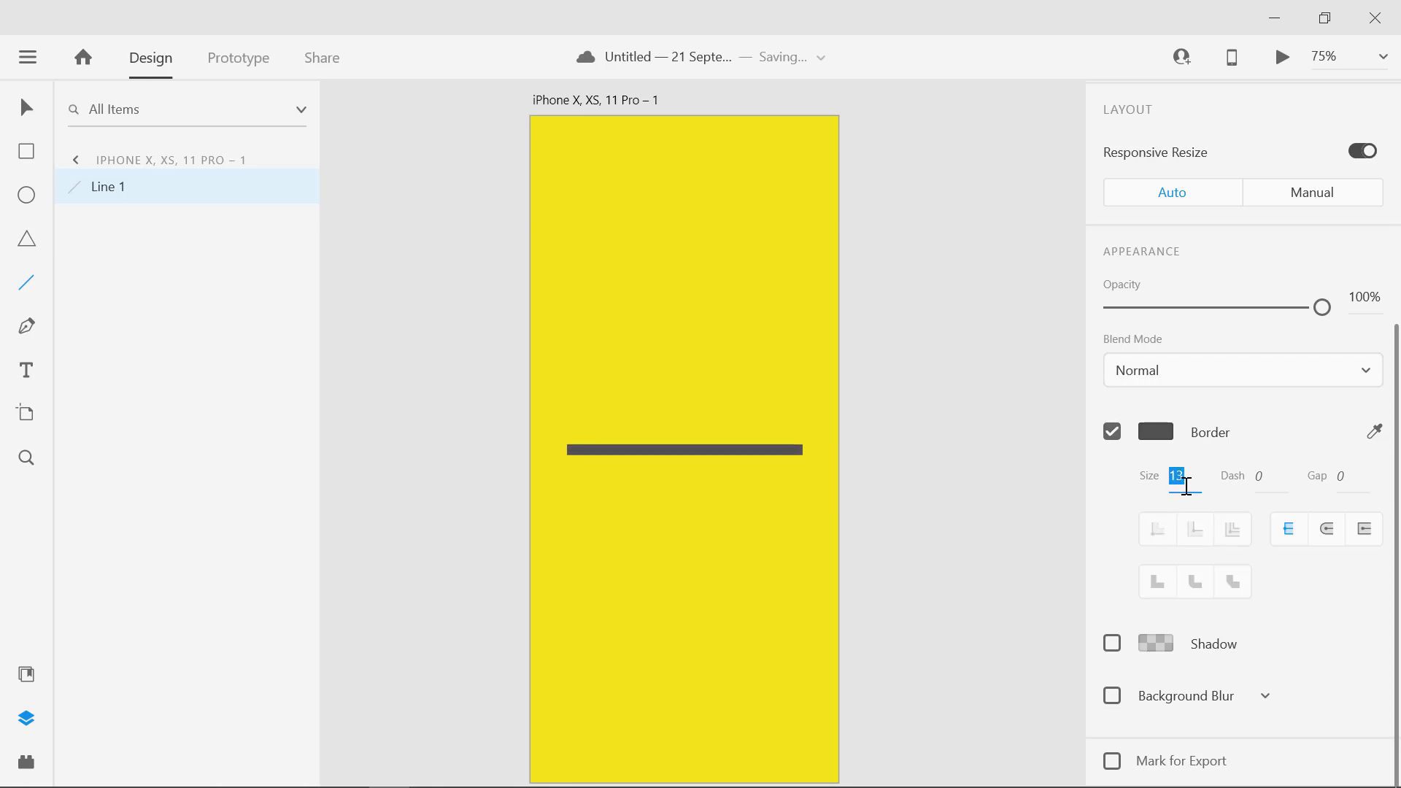
{"action": "key", "text": "Down"}
{"action": "key", "text": "Down"}
{"action": "key", "text": "Down"}
{"action": "key", "text": "Return"}
Duplicate the thick line twice below the original, spacing the three lines evenly about 39 px apart.
{"action": "left_click_drag", "start_coordinate": [937, 600], "coordinate": [946, 610]}
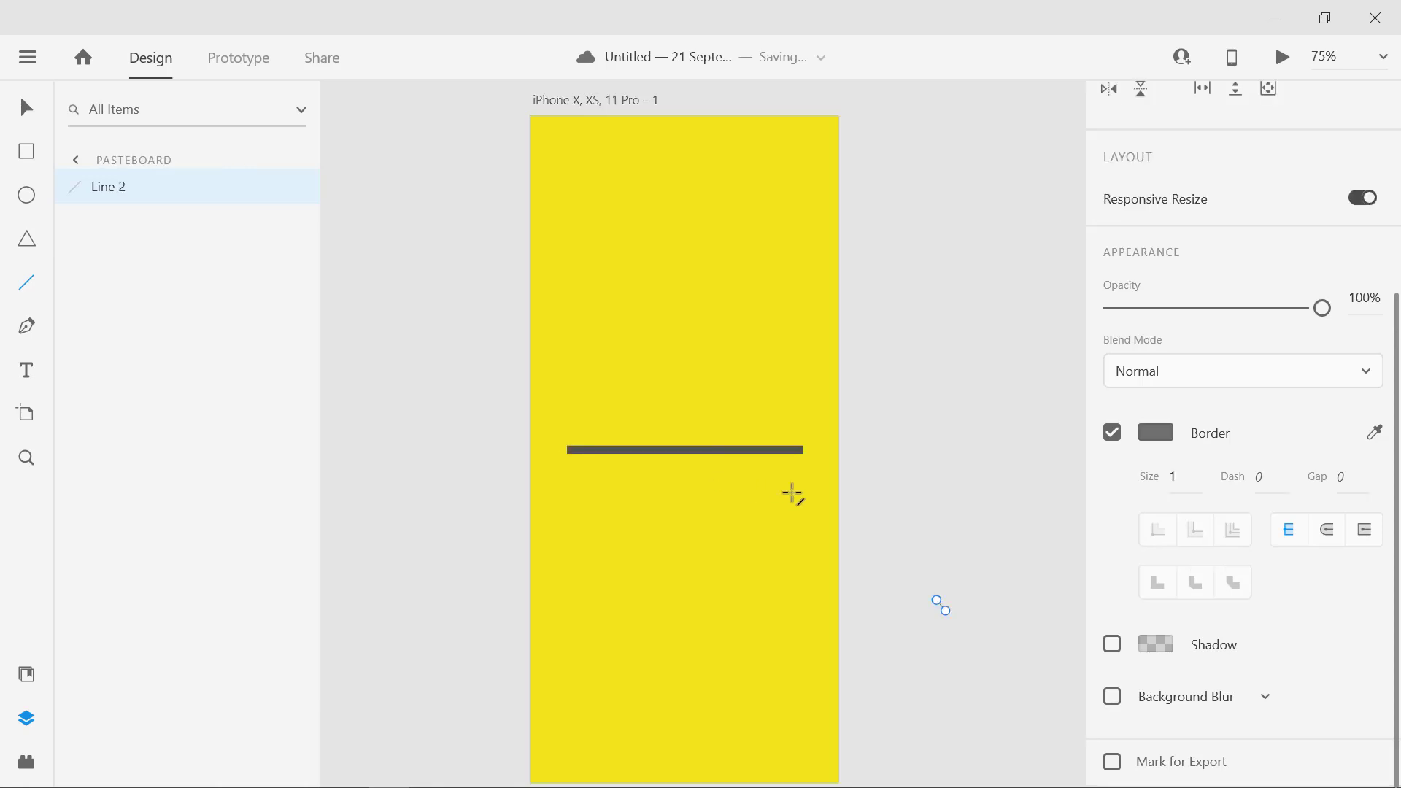
{"action": "left_click", "coordinate": [33, 117]}
{"action": "key", "text": "ctrl+z"}
{"action": "key", "text": "alt"}
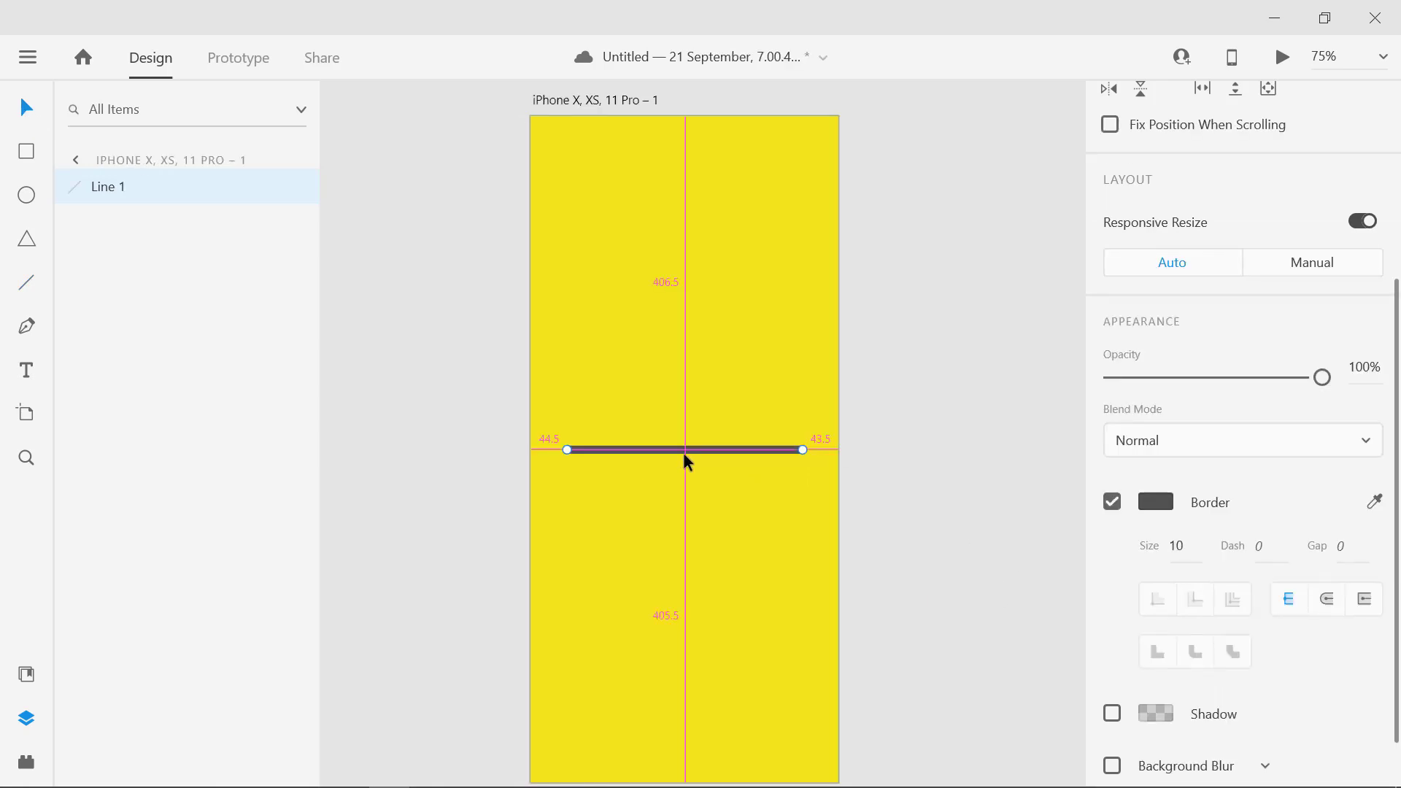
{"action": "left_click_drag", "start_coordinate": [689, 449], "coordinate": [712, 514]}
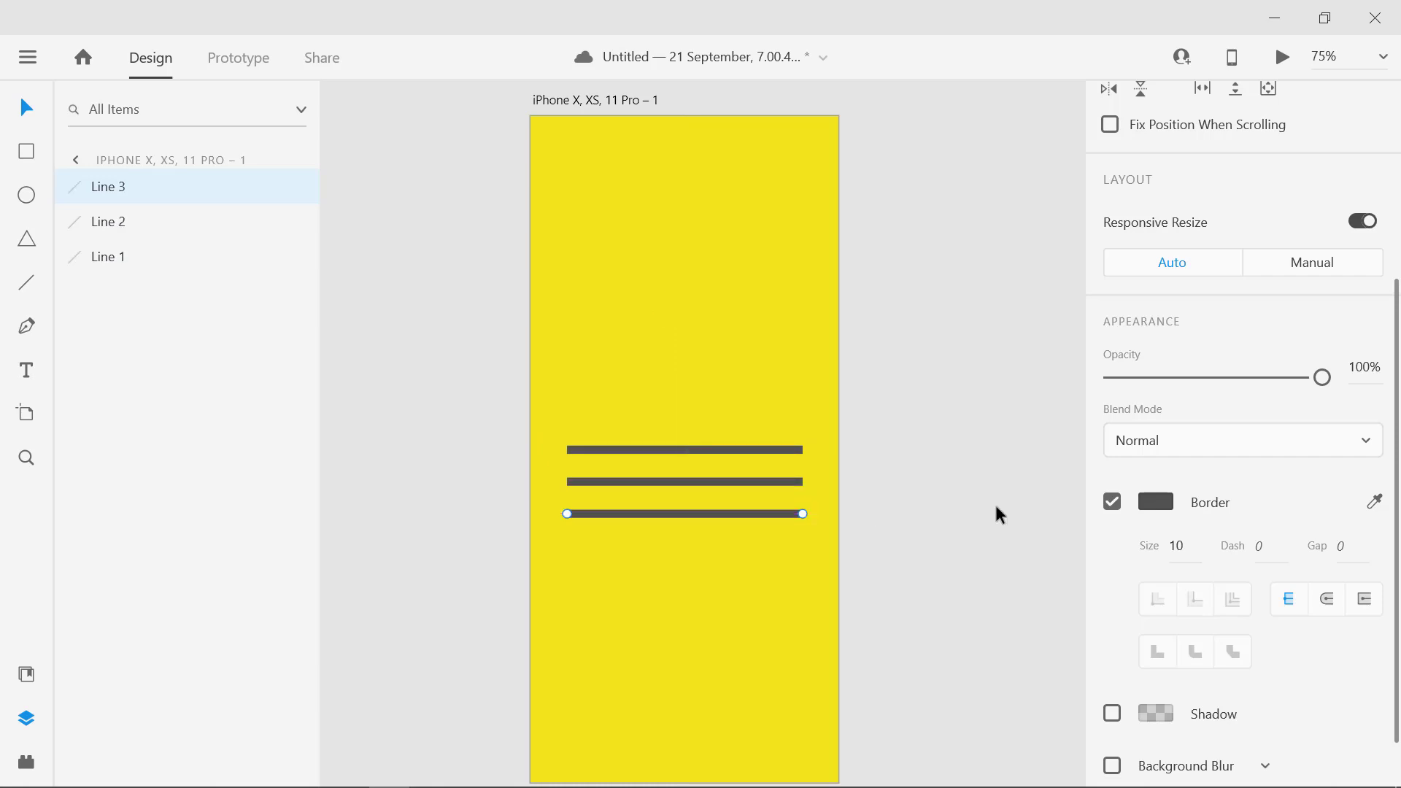
Turn the middle line's border into short dashes slightly narrower than the line's thickness, with equal gaps.
{"action": "left_click", "coordinate": [765, 480]}
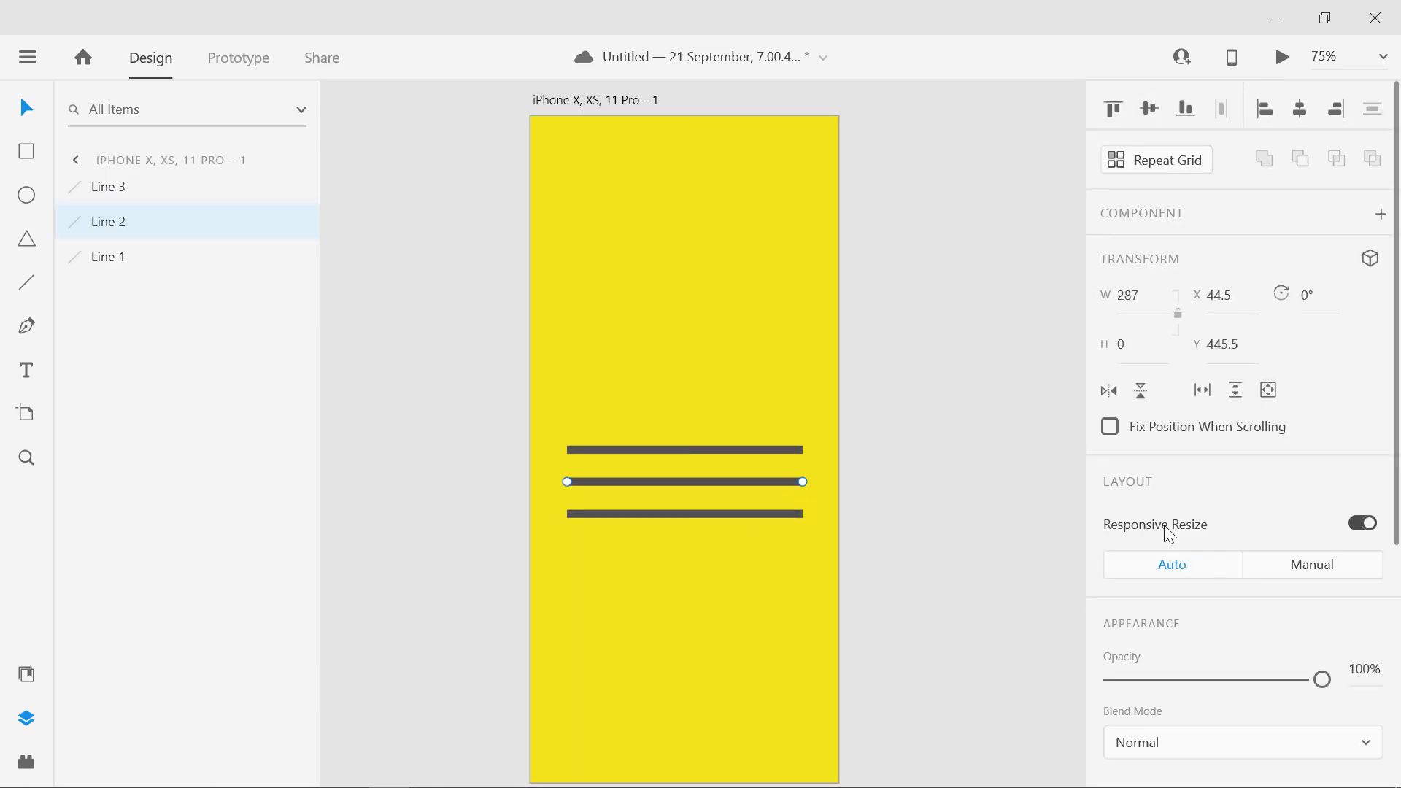
{"action": "scroll", "coordinate": [1168, 511], "scroll_direction": "down", "scroll_amount": 4}
{"action": "scroll", "coordinate": [1251, 628], "scroll_direction": "down", "scroll_amount": 2}
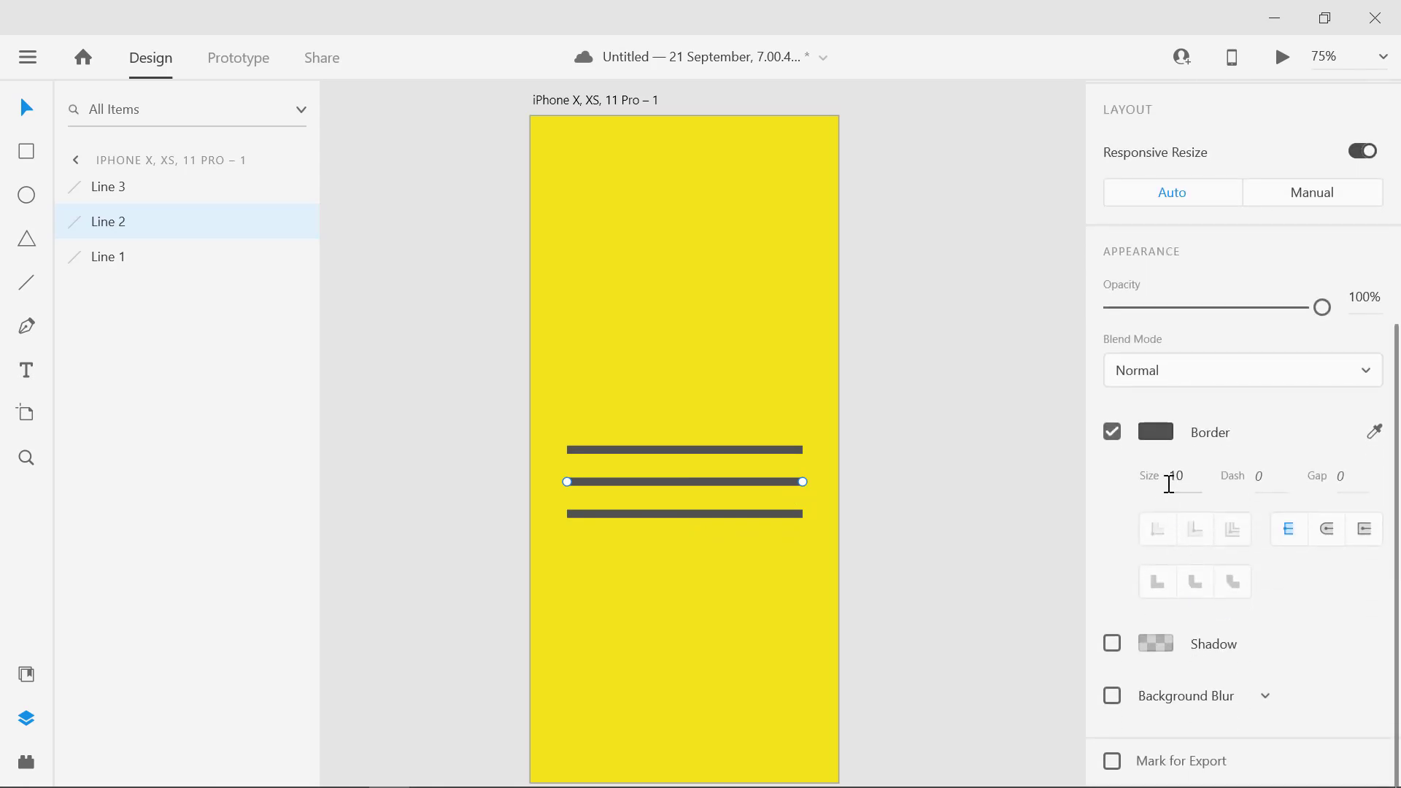
{"action": "left_click", "coordinate": [1274, 482]}
{"action": "type", "text": "2"}
{"action": "key", "text": "Return"}
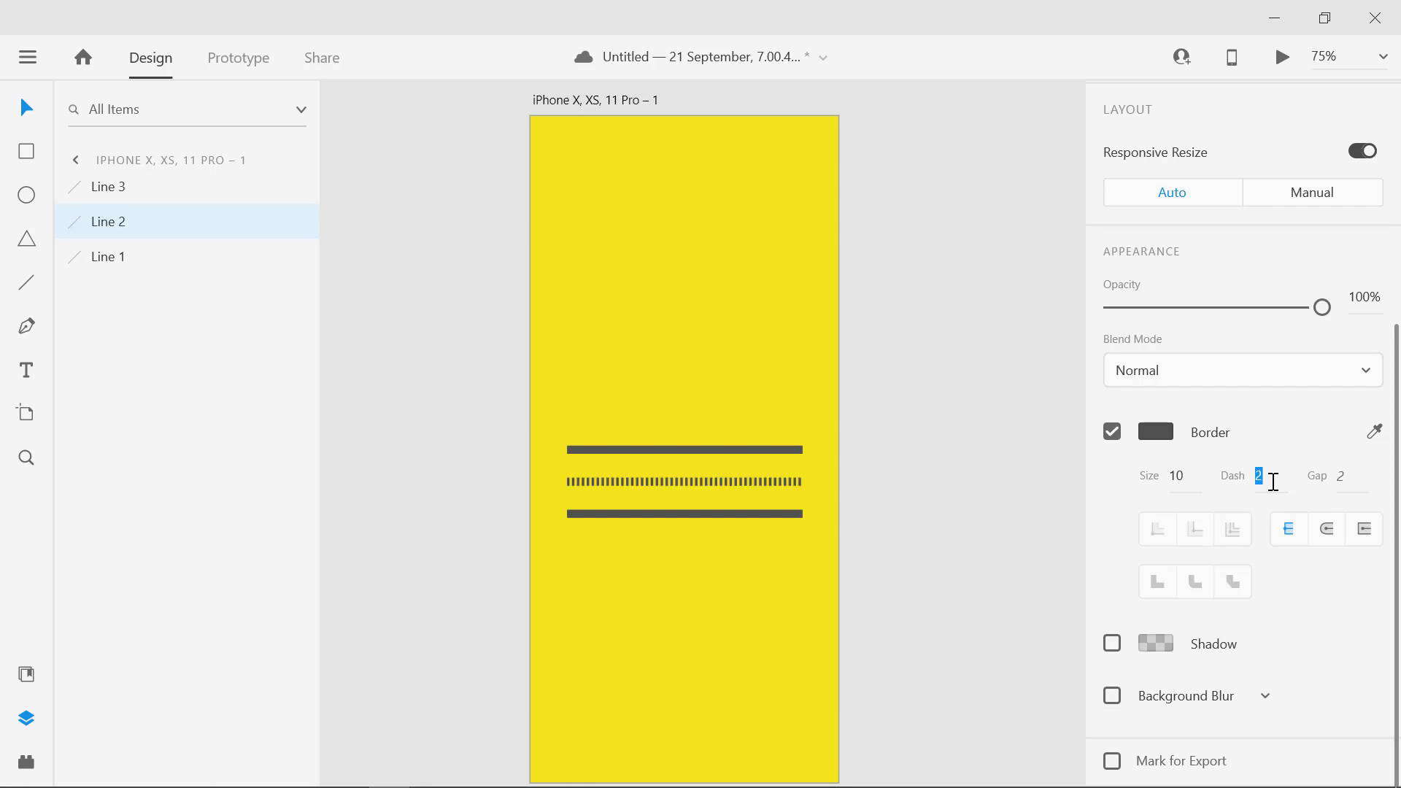
{"action": "key", "text": "Up"}
{"action": "key", "text": "Up"}
{"action": "key", "text": "Up"}
{"action": "key", "text": "Up"}
{"action": "key", "text": "Up"}
{"action": "key", "text": "Up"}
{"action": "key", "text": "Down"}
{"action": "left_click", "coordinate": [982, 575]}
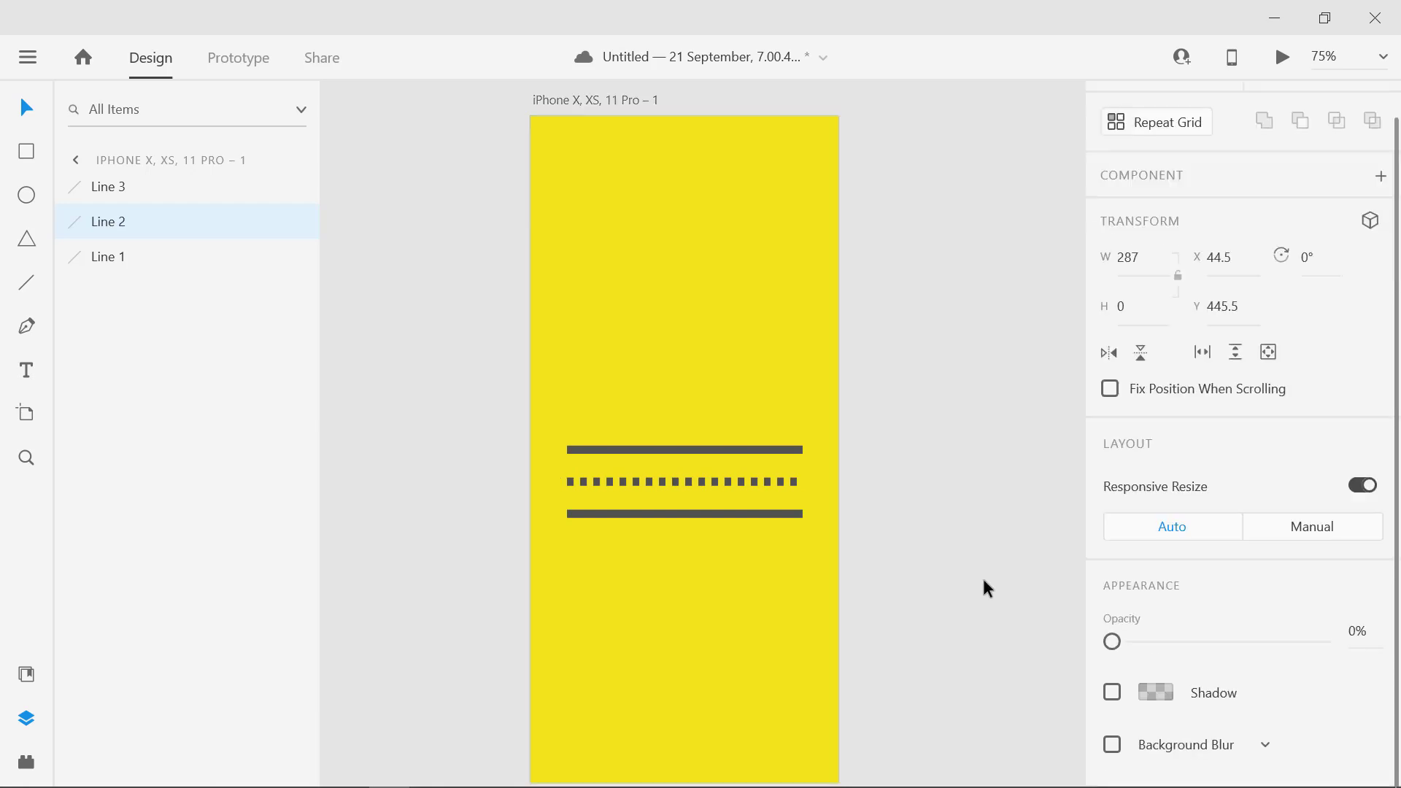
Make the bottom line dashed with a border dash of 17.
{"action": "scroll", "coordinate": [982, 576], "scroll_direction": "down", "scroll_amount": 1}
{"action": "left_click", "coordinate": [730, 492]}
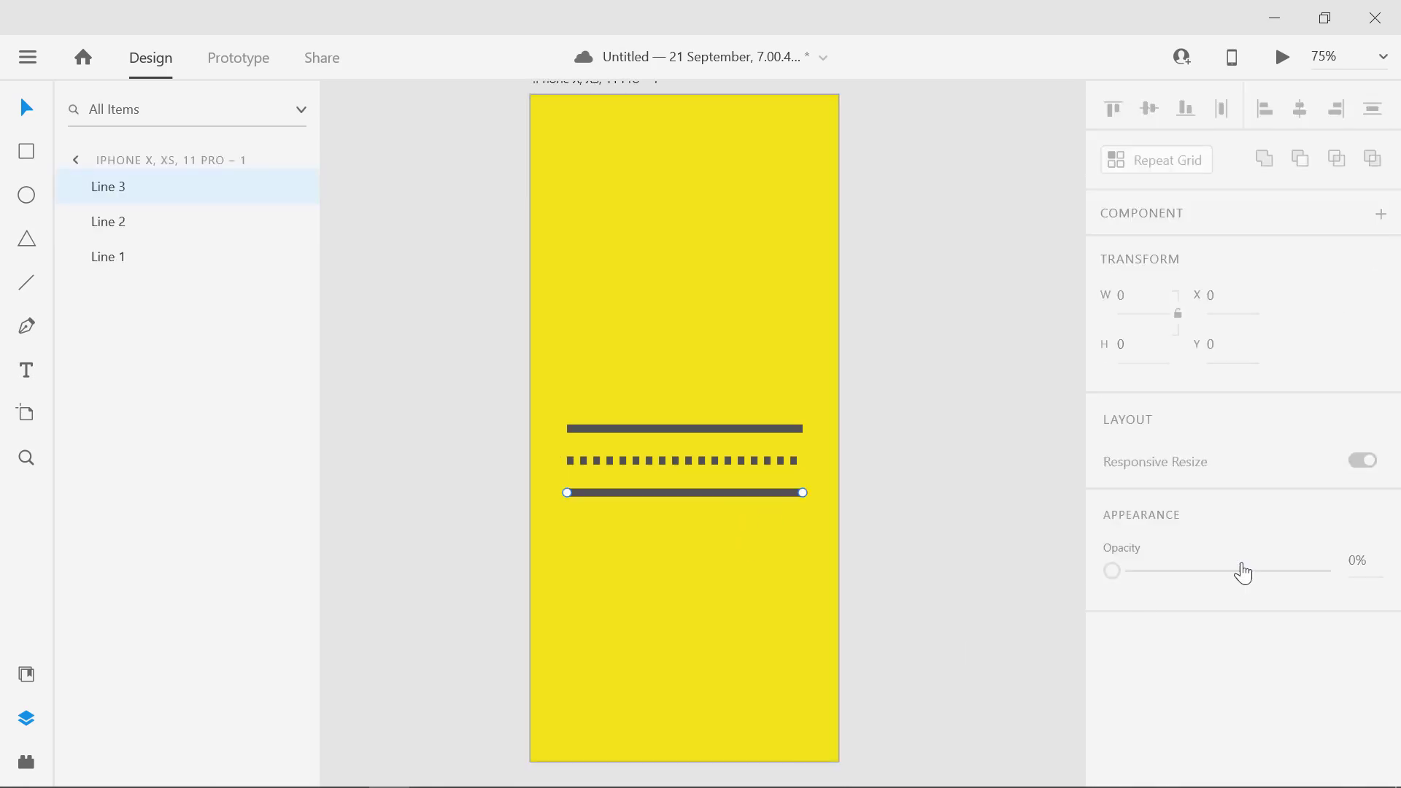
{"action": "scroll", "coordinate": [1255, 577], "scroll_direction": "down", "scroll_amount": 5}
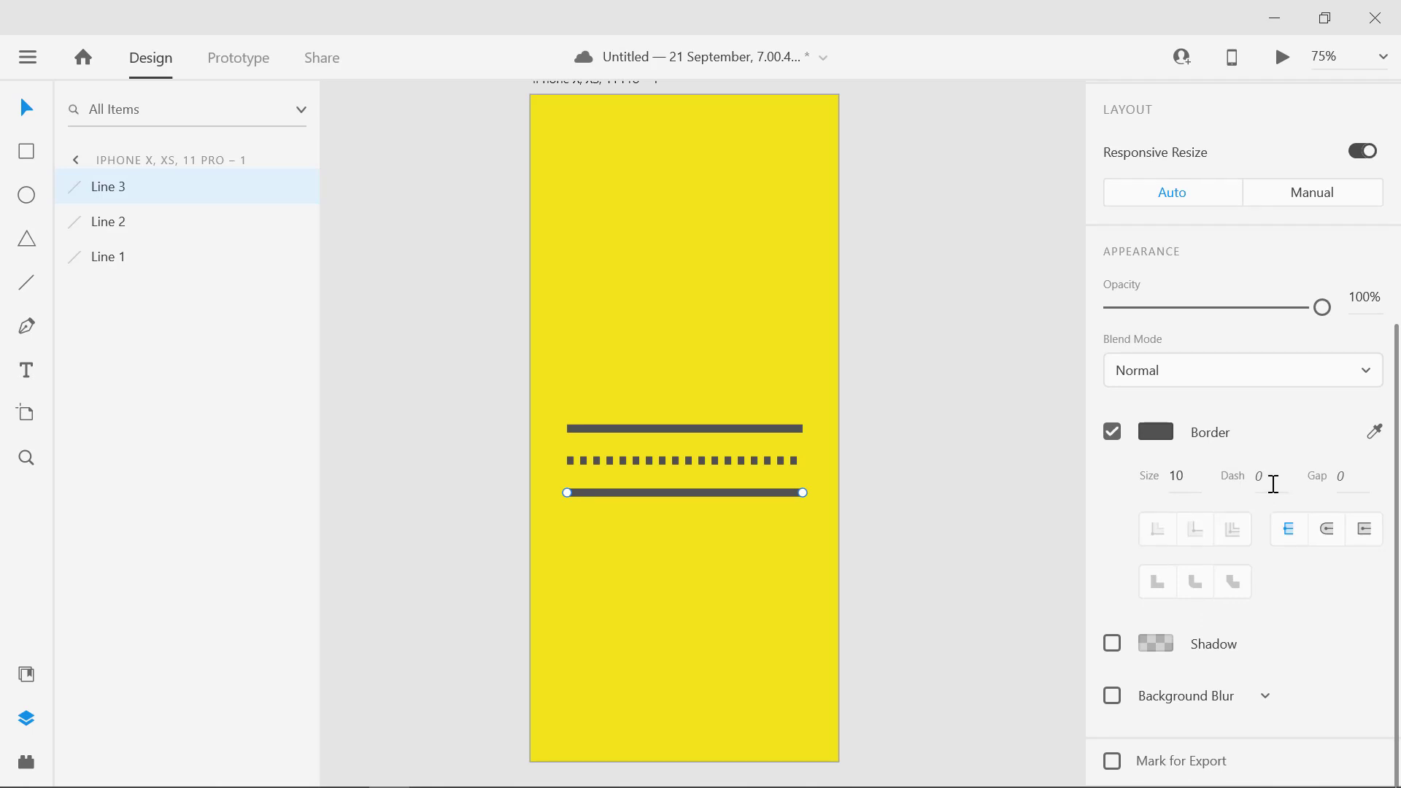
{"action": "left_click", "coordinate": [1274, 484]}
{"action": "type", "text": "5"}
{"action": "key", "text": "Return"}
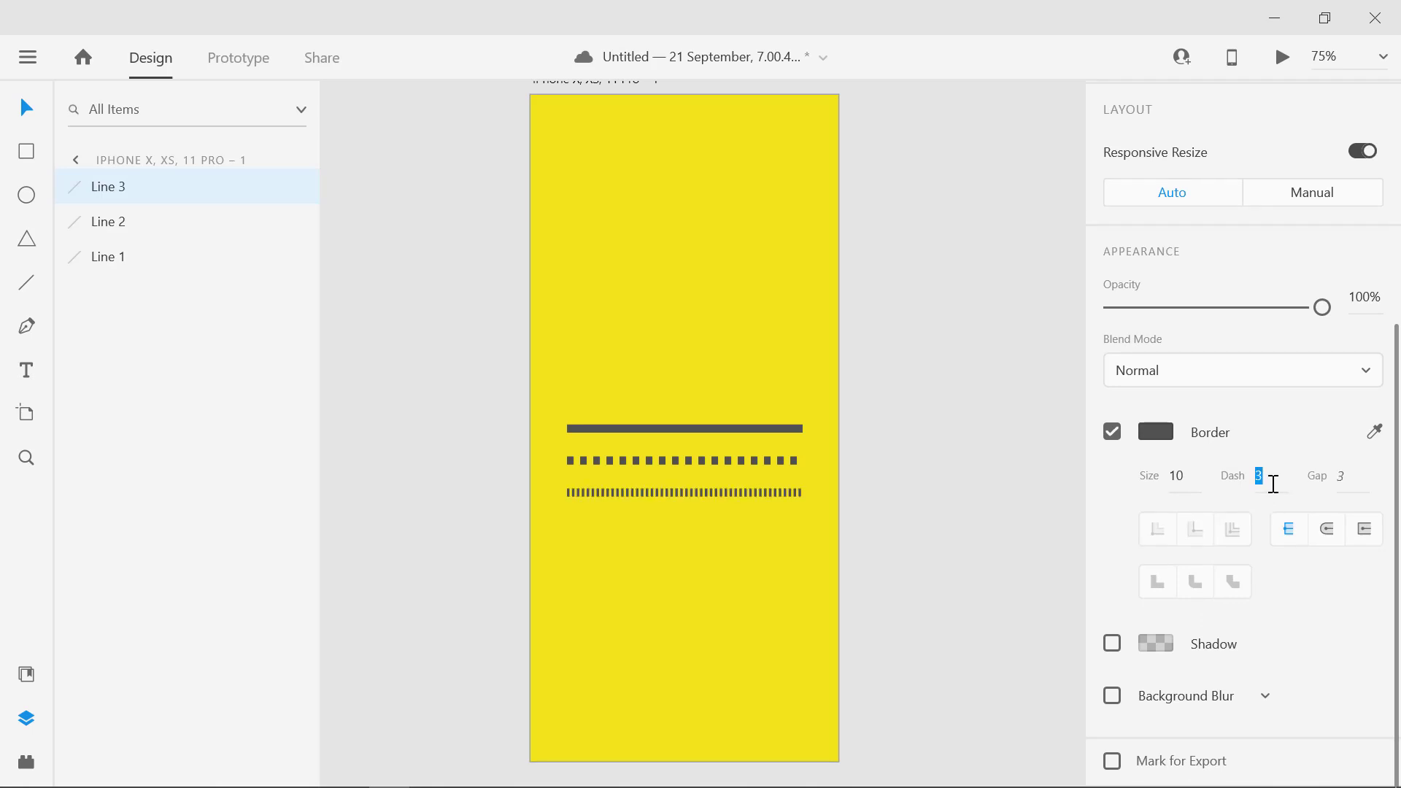
{"action": "key", "text": "Up"}
{"action": "key", "text": "Up"}
{"action": "key", "text": "Up"}
{"action": "key", "text": "Up"}
{"action": "key", "text": "Up"}
{"action": "key", "text": "Up"}
{"action": "key", "text": "Up"}
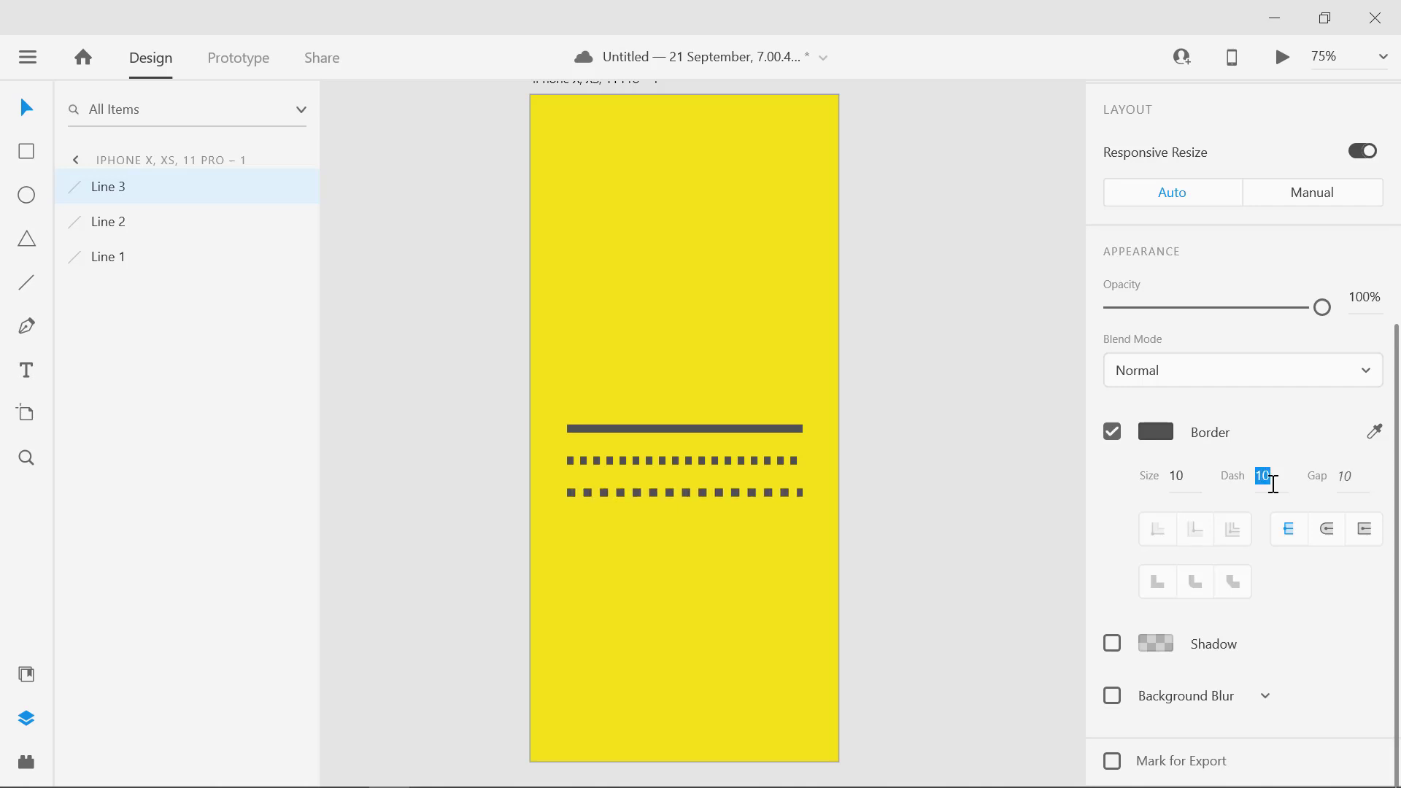
{"action": "key", "text": "Up"}
{"action": "key", "text": "Up"}
{"action": "key", "text": "Up"}
{"action": "key", "text": "Up"}
{"action": "key", "text": "Up"}
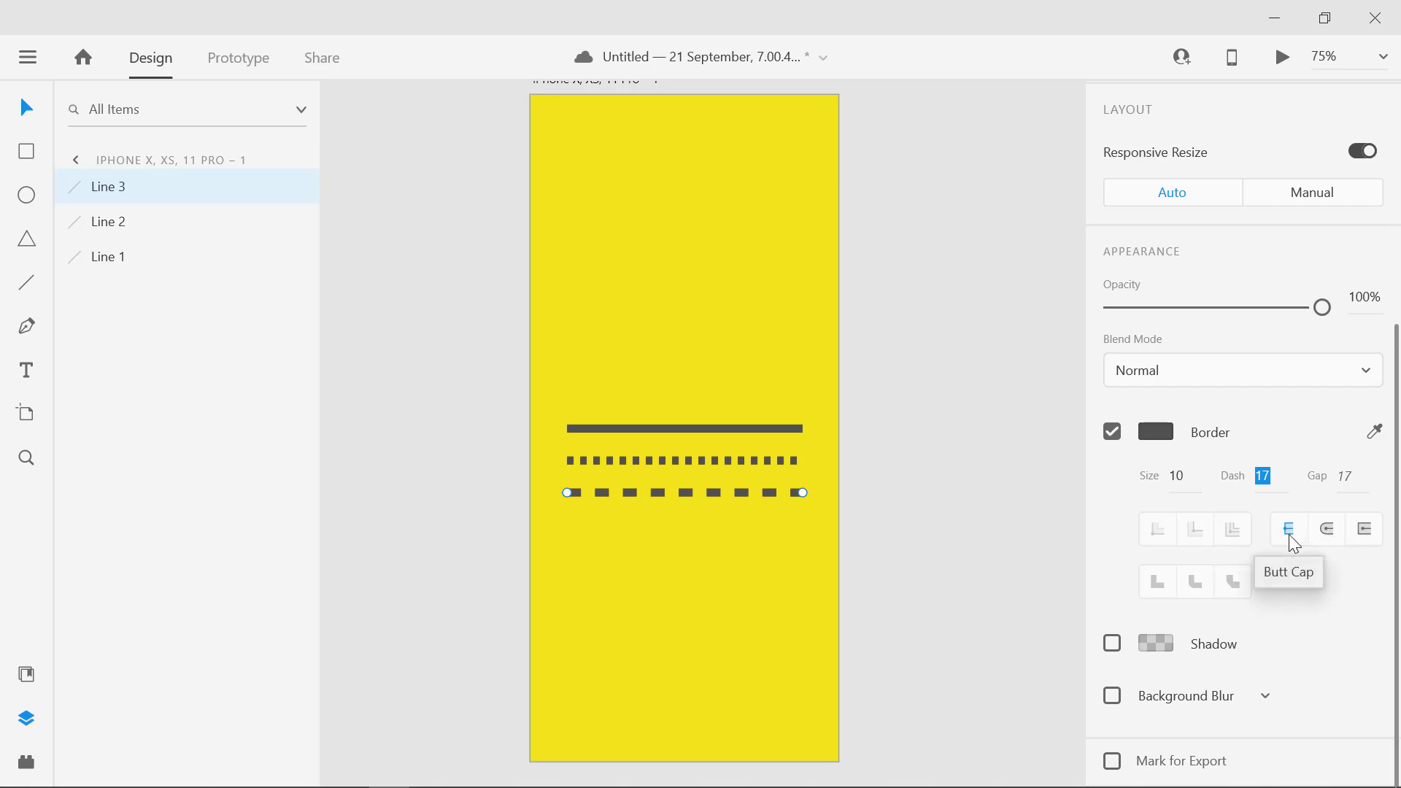
Compare the round and butt caps on the bottom dashed line and apply the projecting square cap.
{"action": "left_click", "coordinate": [1329, 537]}
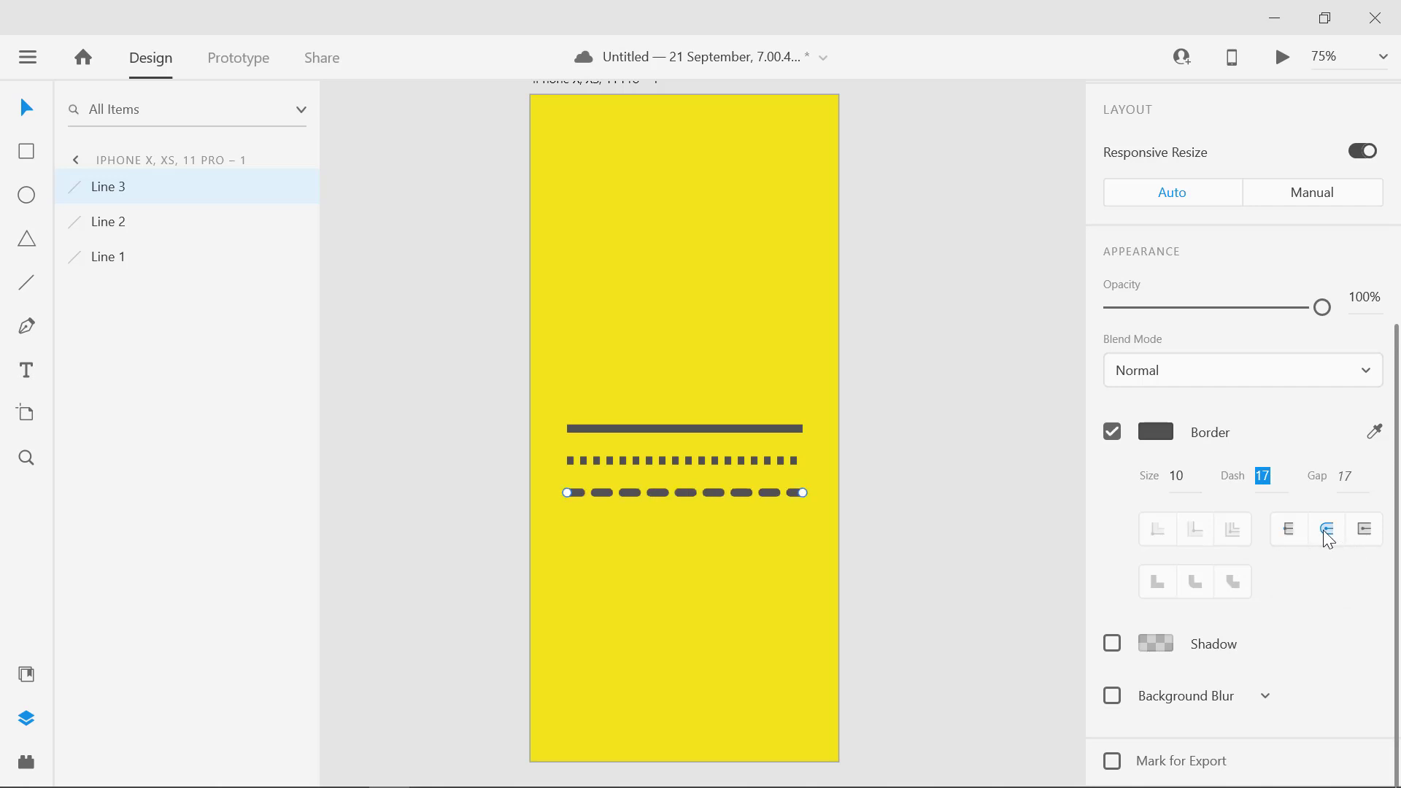
{"action": "left_click", "coordinate": [1282, 534]}
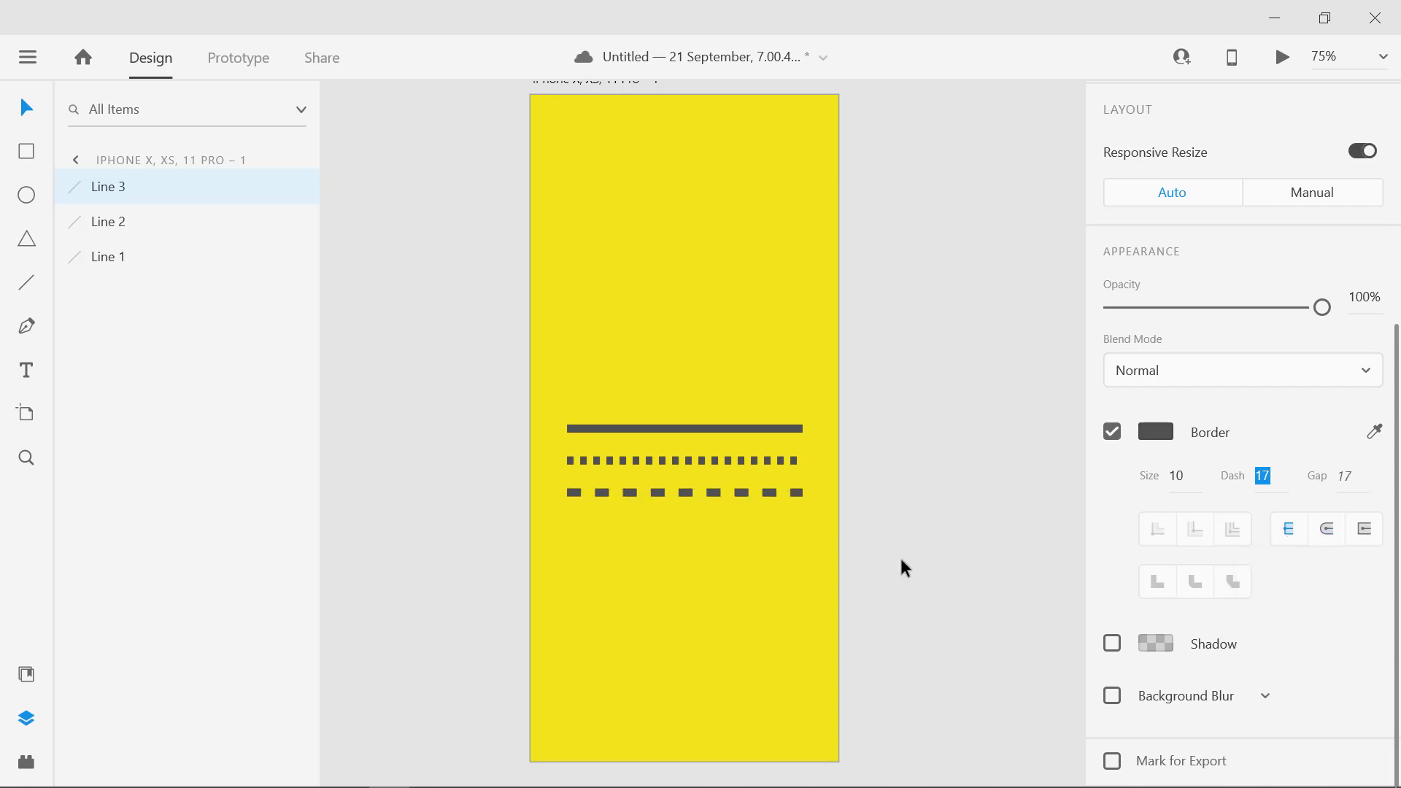
{"action": "left_click", "coordinate": [1324, 537]}
{"action": "left_click", "coordinate": [1367, 541]}
{"action": "left_click", "coordinate": [957, 579]}
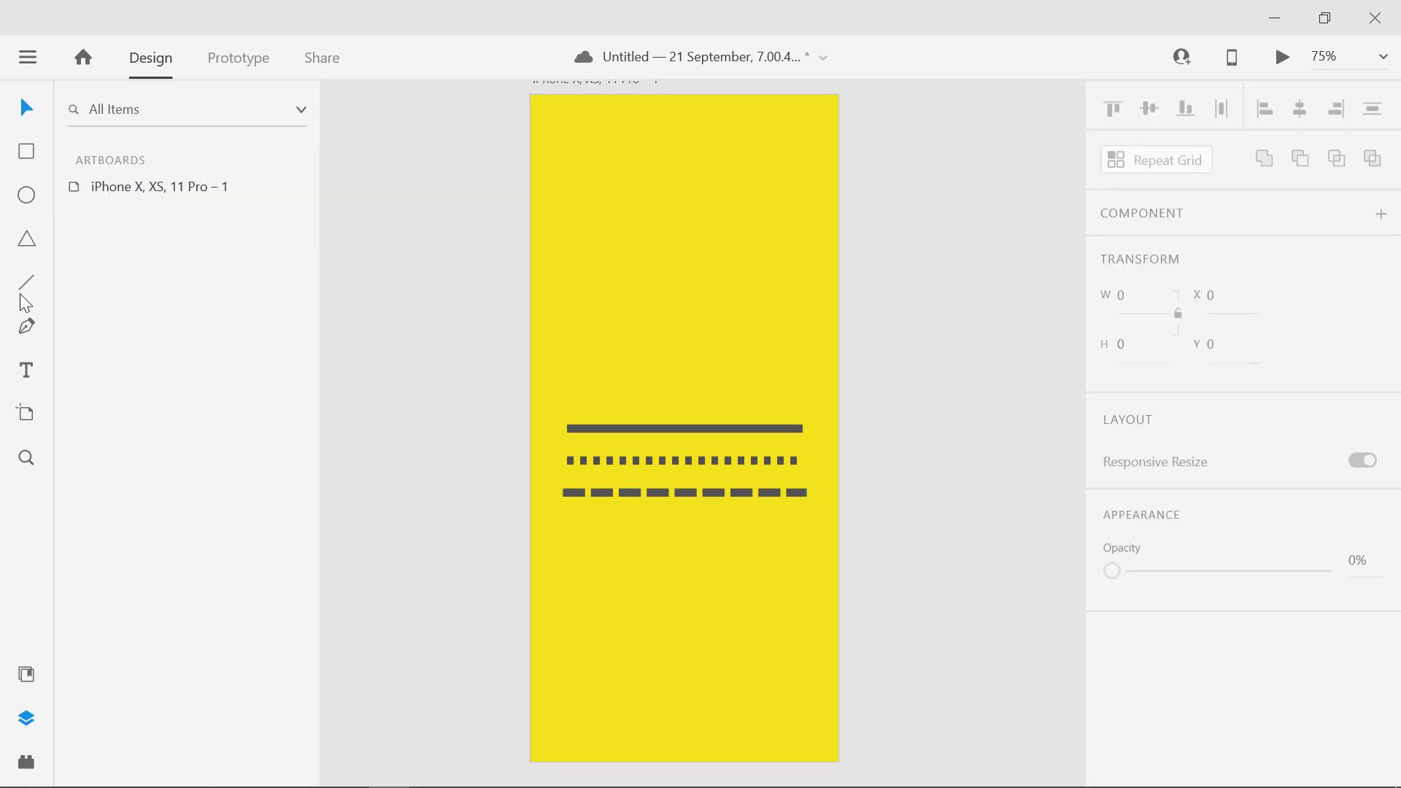
Draw a vertical line about 298 px tall above the three horizontal lines, near the artboard's left side.
{"action": "key", "text": "l"}
{"action": "left_click_drag", "start_coordinate": [588, 174], "coordinate": [590, 415]}
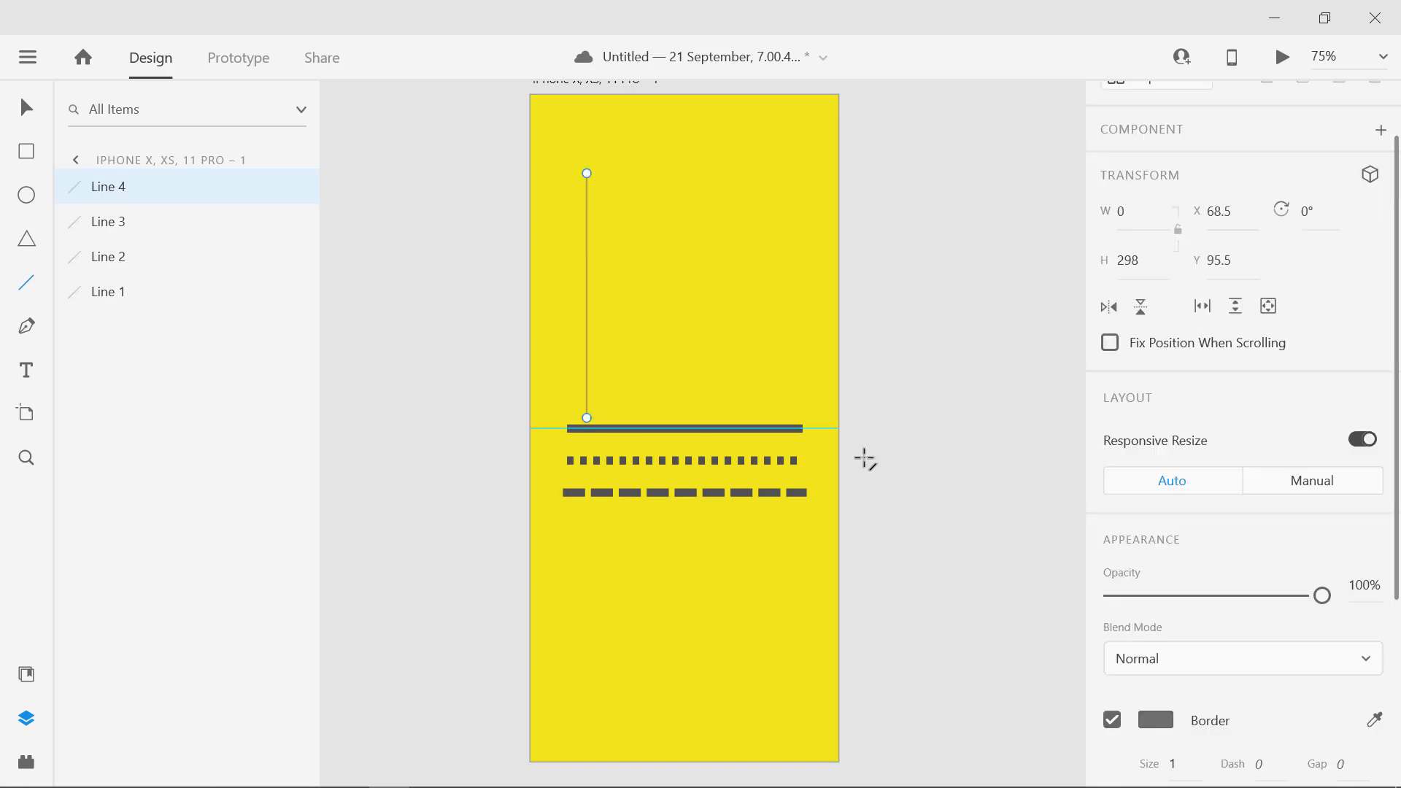
Nudge the vertical line sideways to X 59.5.
{"action": "key", "text": "v"}
{"action": "key", "text": "shift+Left"}
{"action": "key", "text": "shift+Left"}
{"action": "key", "text": "shift+Left"}
{"action": "key", "text": "Right"}
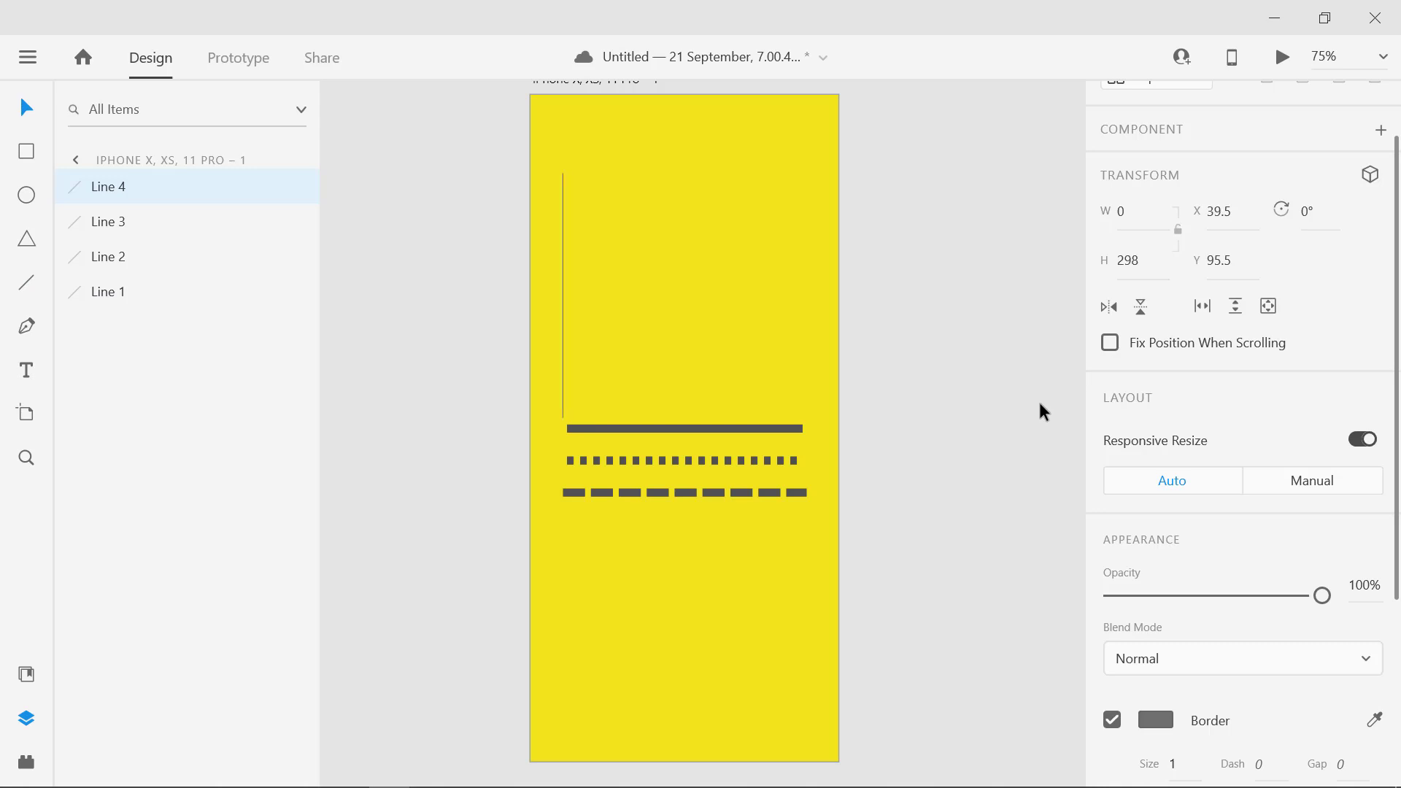
{"action": "key", "text": "shift+Right"}
{"action": "key", "text": "shift+Right"}
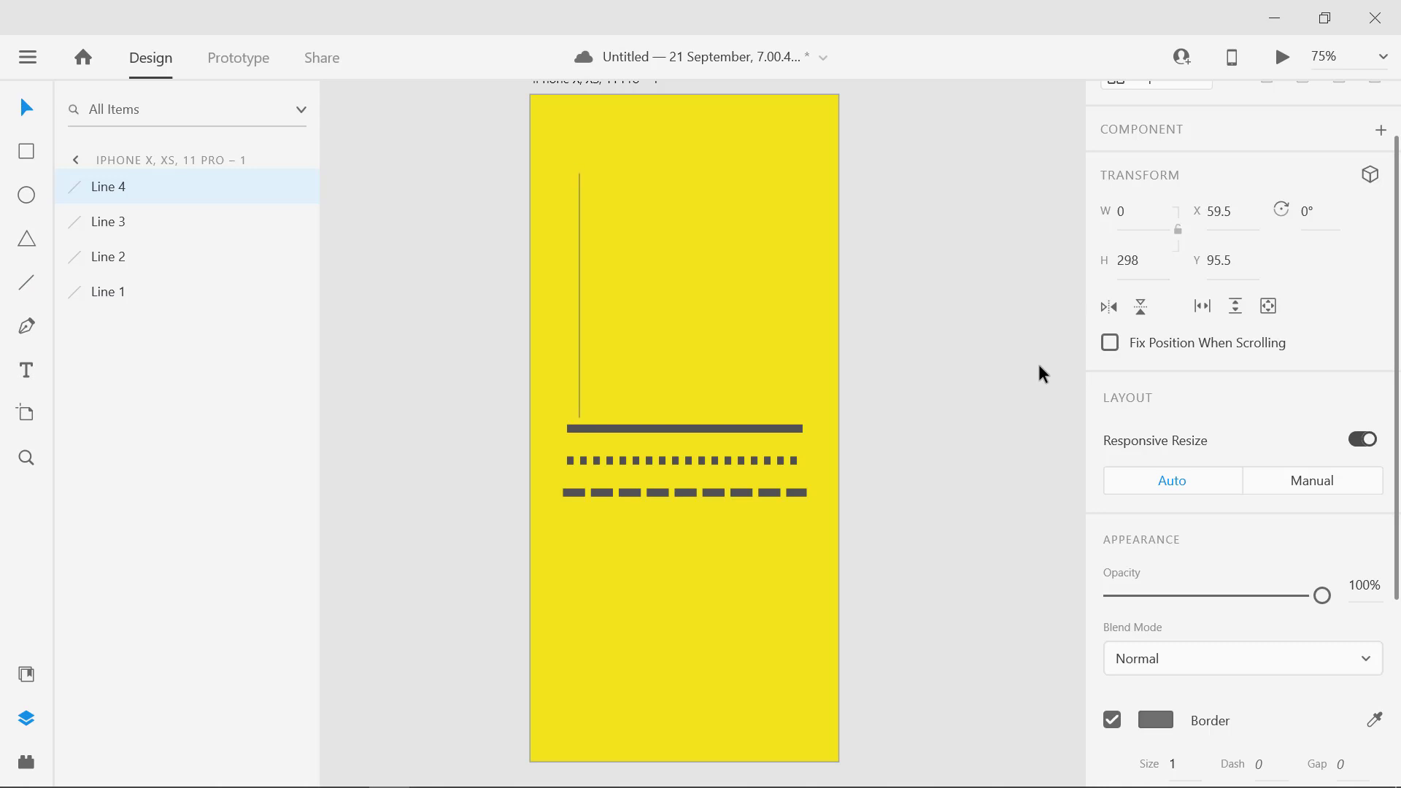
Center the vertical line horizontally on the artboard.
{"action": "scroll", "coordinate": [1278, 219], "scroll_direction": "up", "scroll_amount": 2}
{"action": "left_click", "coordinate": [1300, 109]}
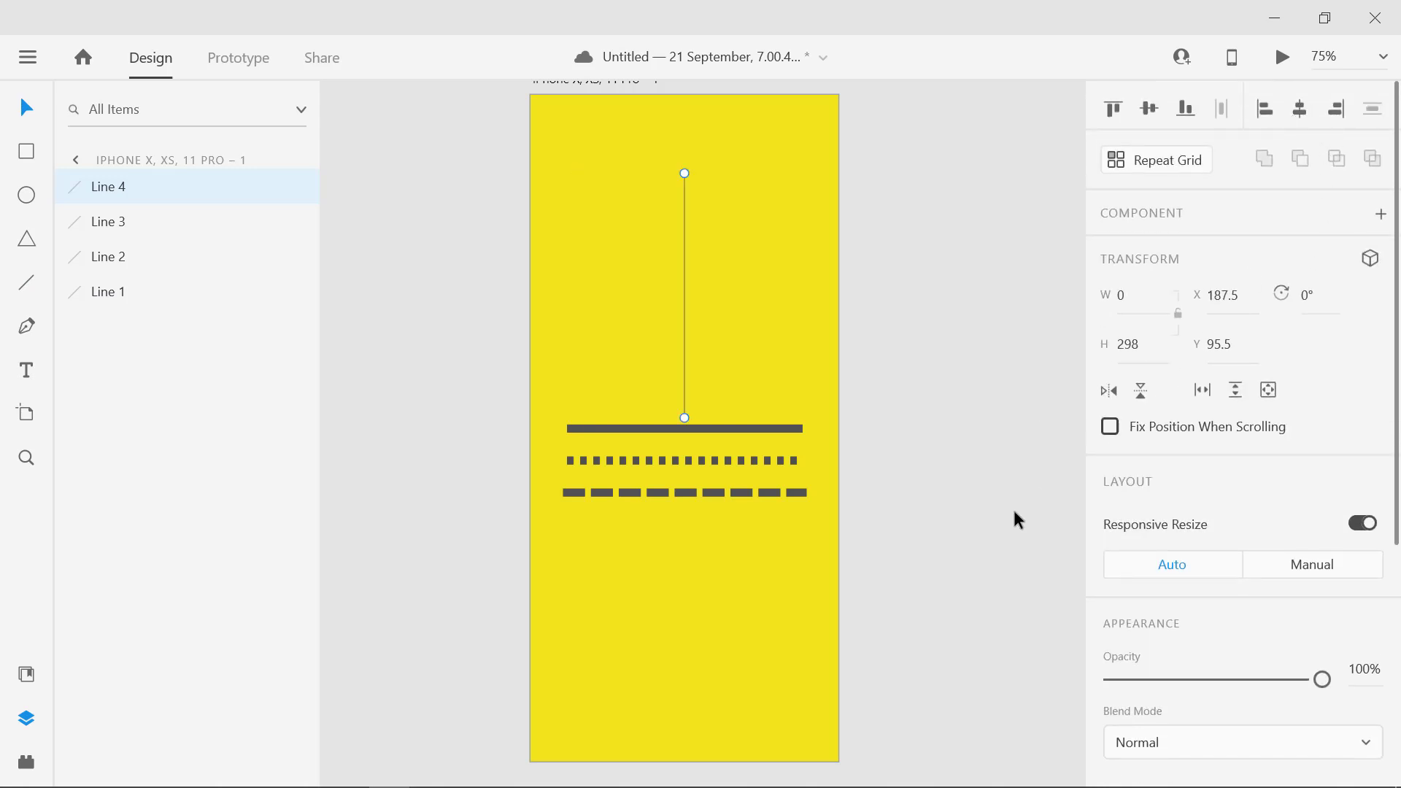
Set the border size of the centred vertical line to 8.
{"action": "scroll", "coordinate": [1233, 591], "scroll_direction": "down", "scroll_amount": 5}
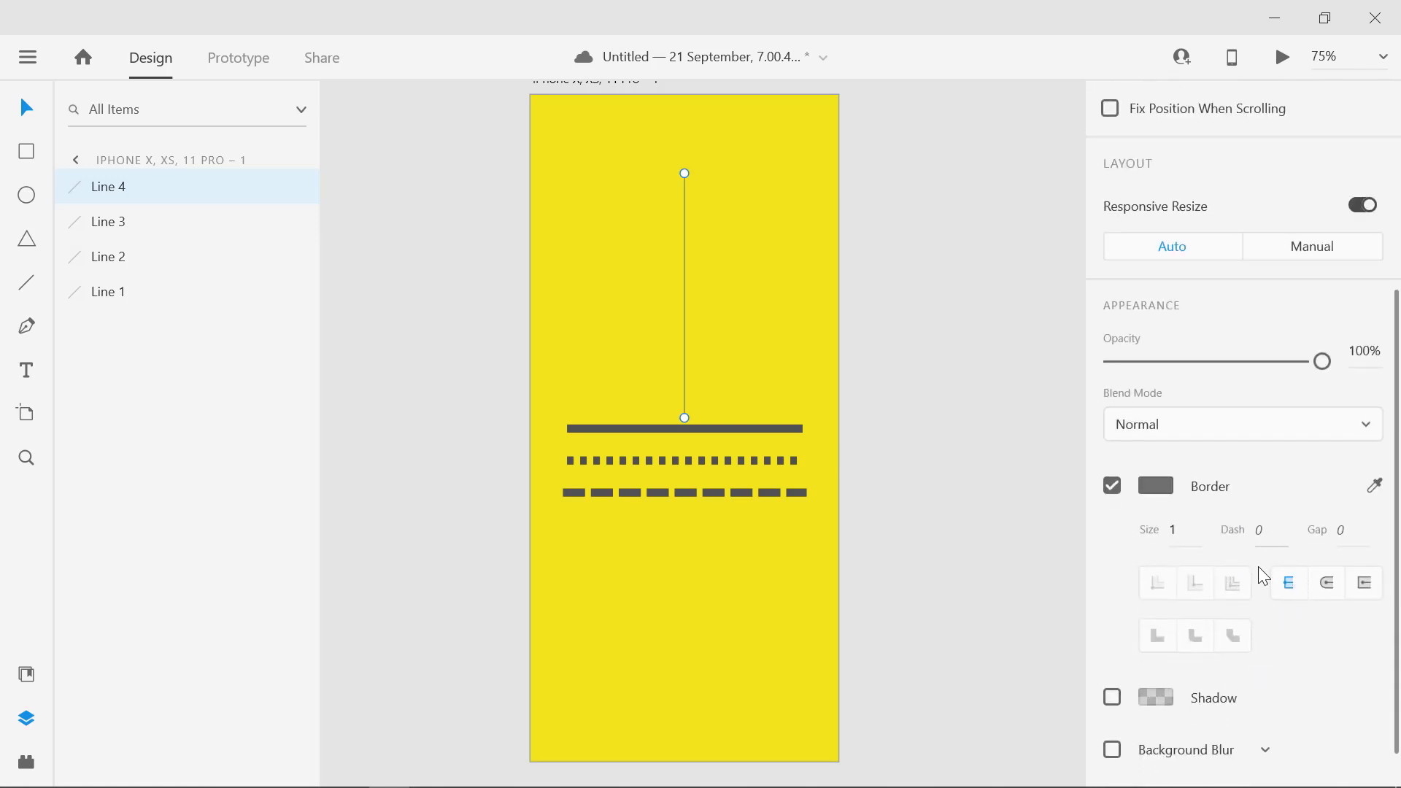
{"action": "scroll", "coordinate": [1260, 571], "scroll_direction": "down", "scroll_amount": 1}
{"action": "key", "text": "Up"}
{"action": "key", "text": "Up"}
{"action": "key", "text": "Up"}
{"action": "key", "text": "Up"}
{"action": "key", "text": "Up"}
{"action": "key", "text": "Up"}
{"action": "key", "text": "Up"}
{"action": "key", "text": "Up"}
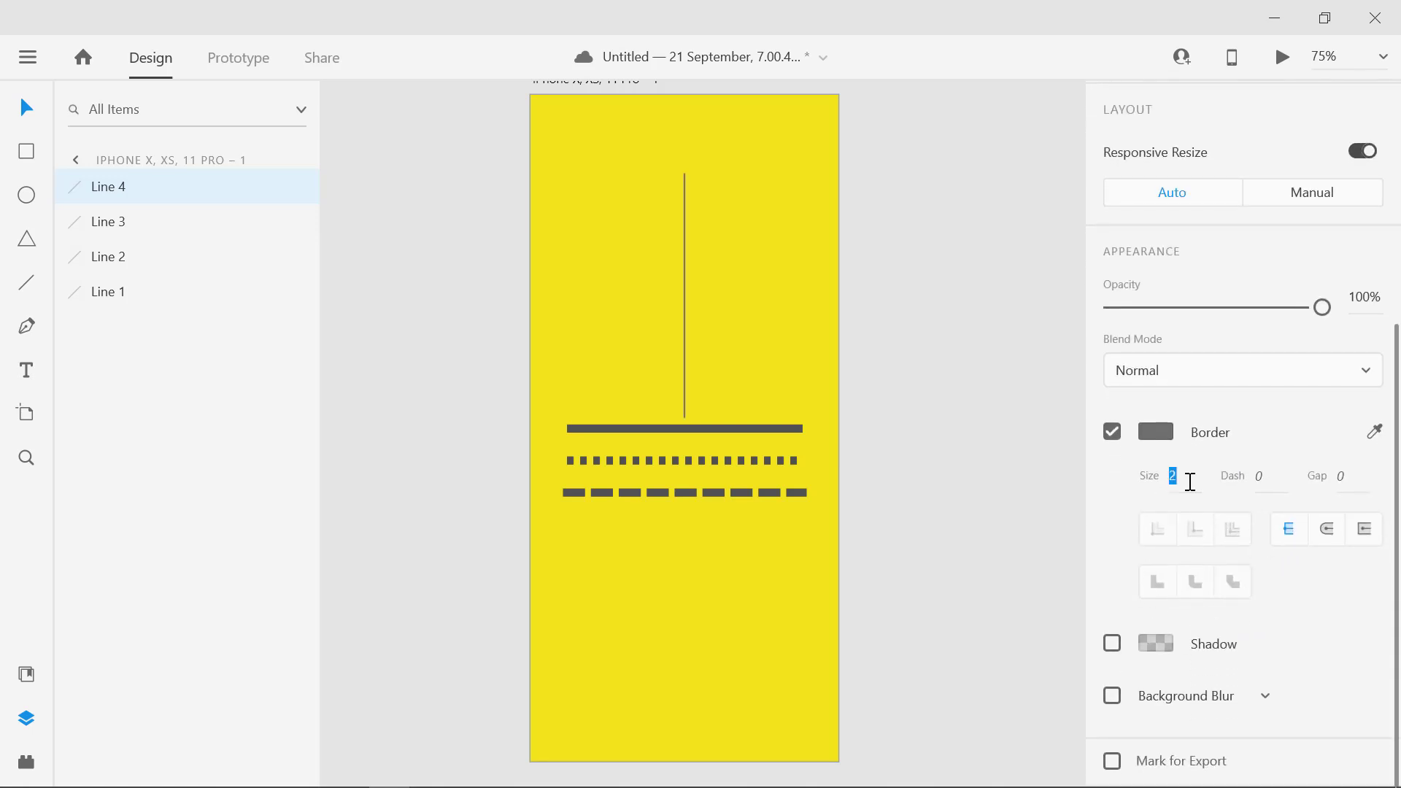
{"action": "key", "text": "Up"}
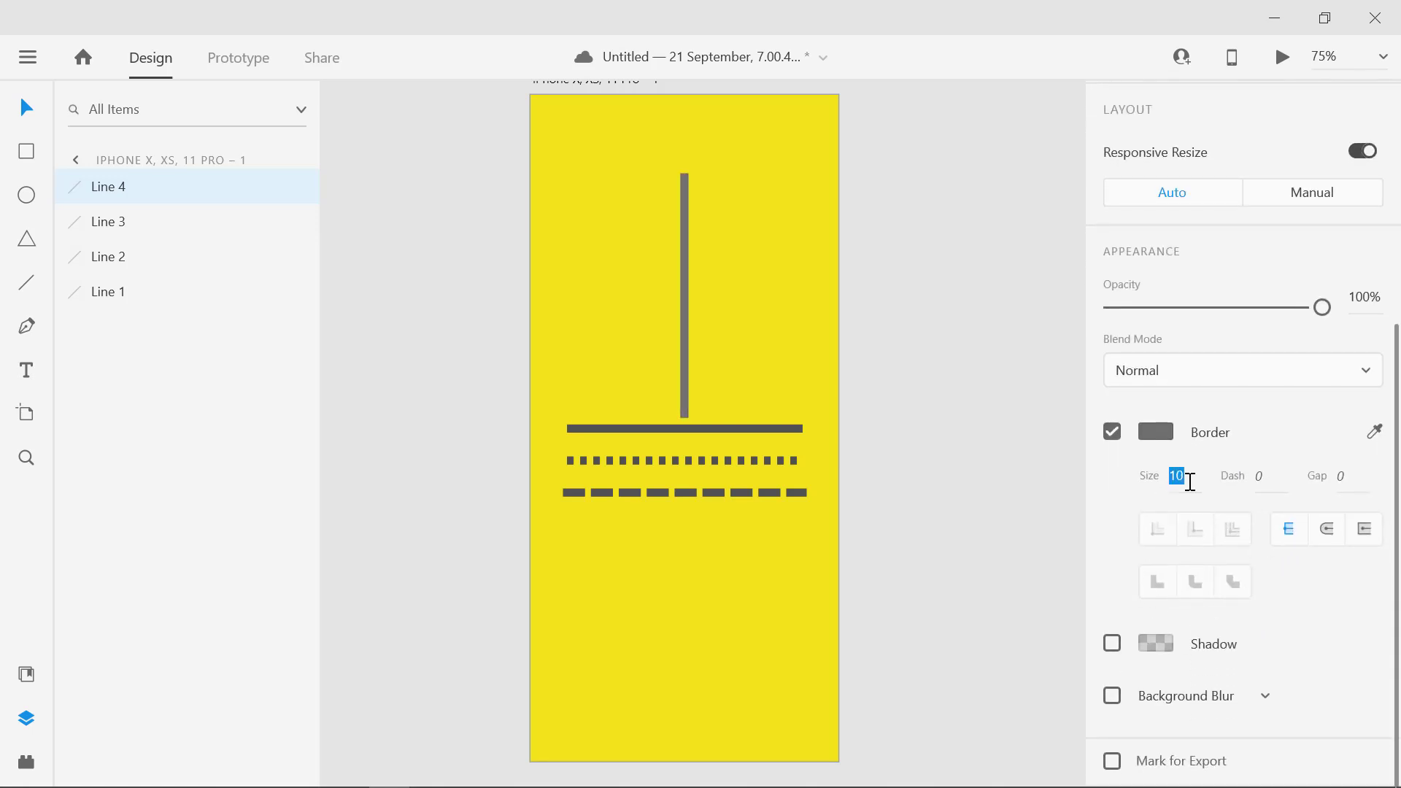
{"action": "key", "text": "Down"}
{"action": "key", "text": "Down"}
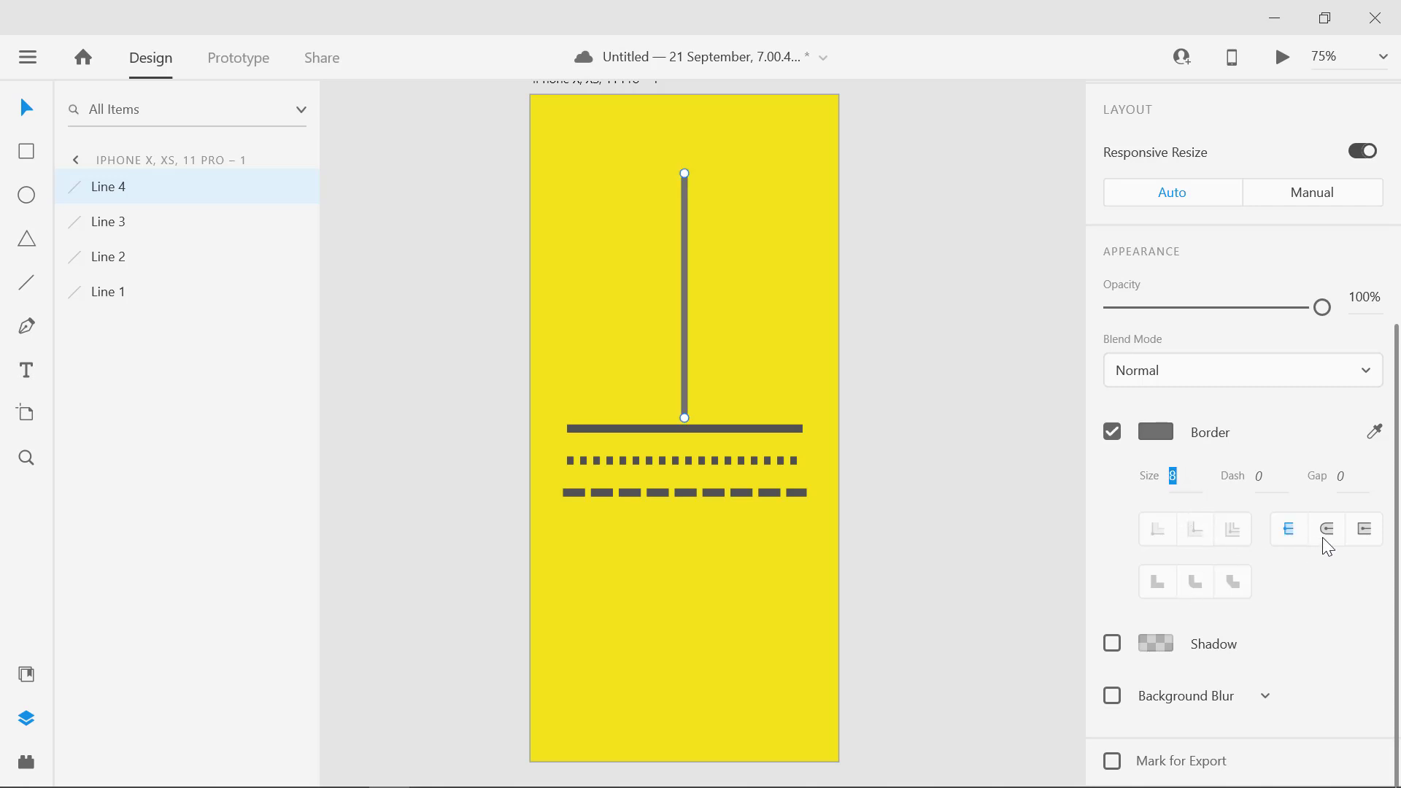
Give the vertical line a dash of 14 with a matching gap of 14, and deselect it.
{"action": "left_click", "coordinate": [1284, 483]}
{"action": "key", "text": "Up"}
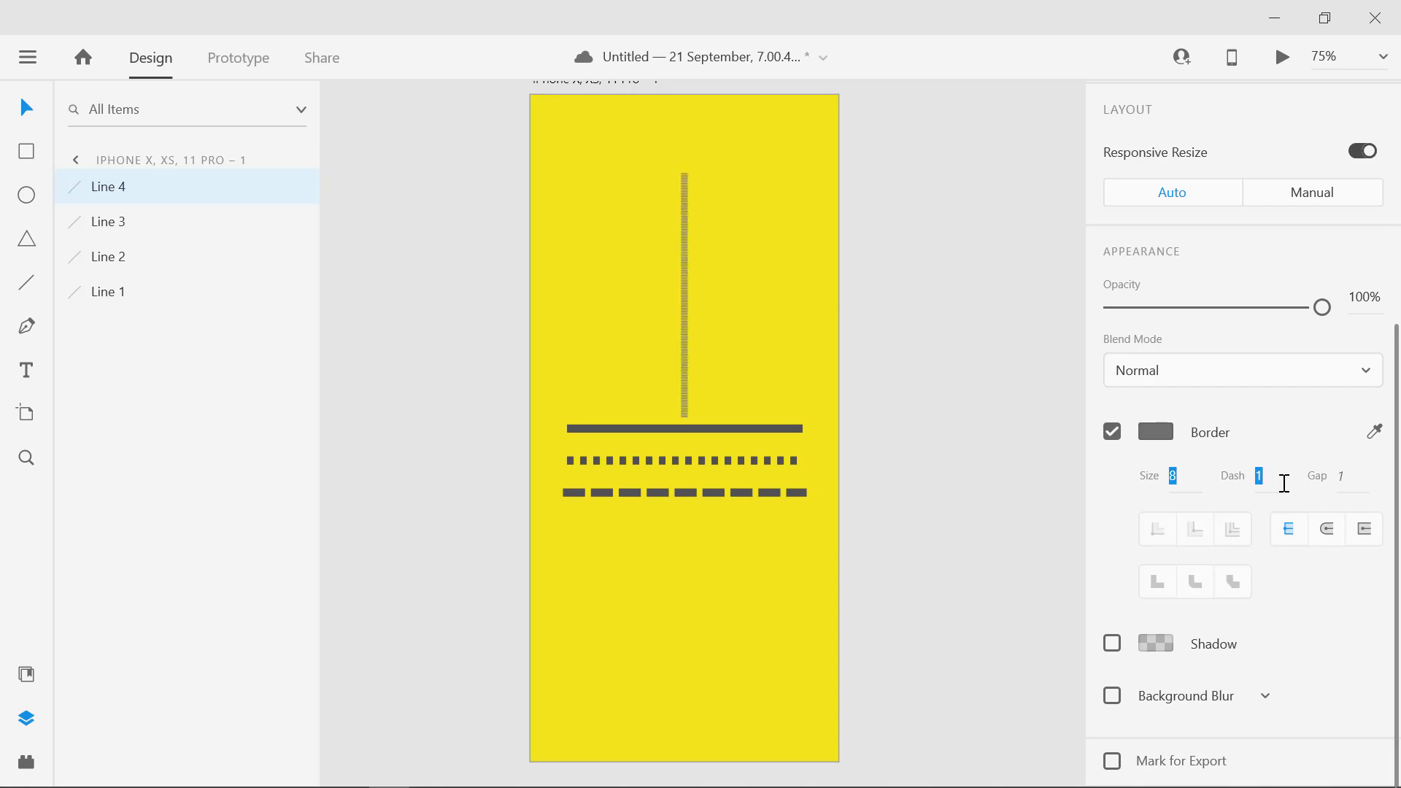
{"action": "key", "text": "Up"}
{"action": "key", "text": "Up"}
{"action": "key", "text": "Up"}
{"action": "key", "text": "Up"}
{"action": "key", "text": "Up"}
{"action": "key", "text": "Up"}
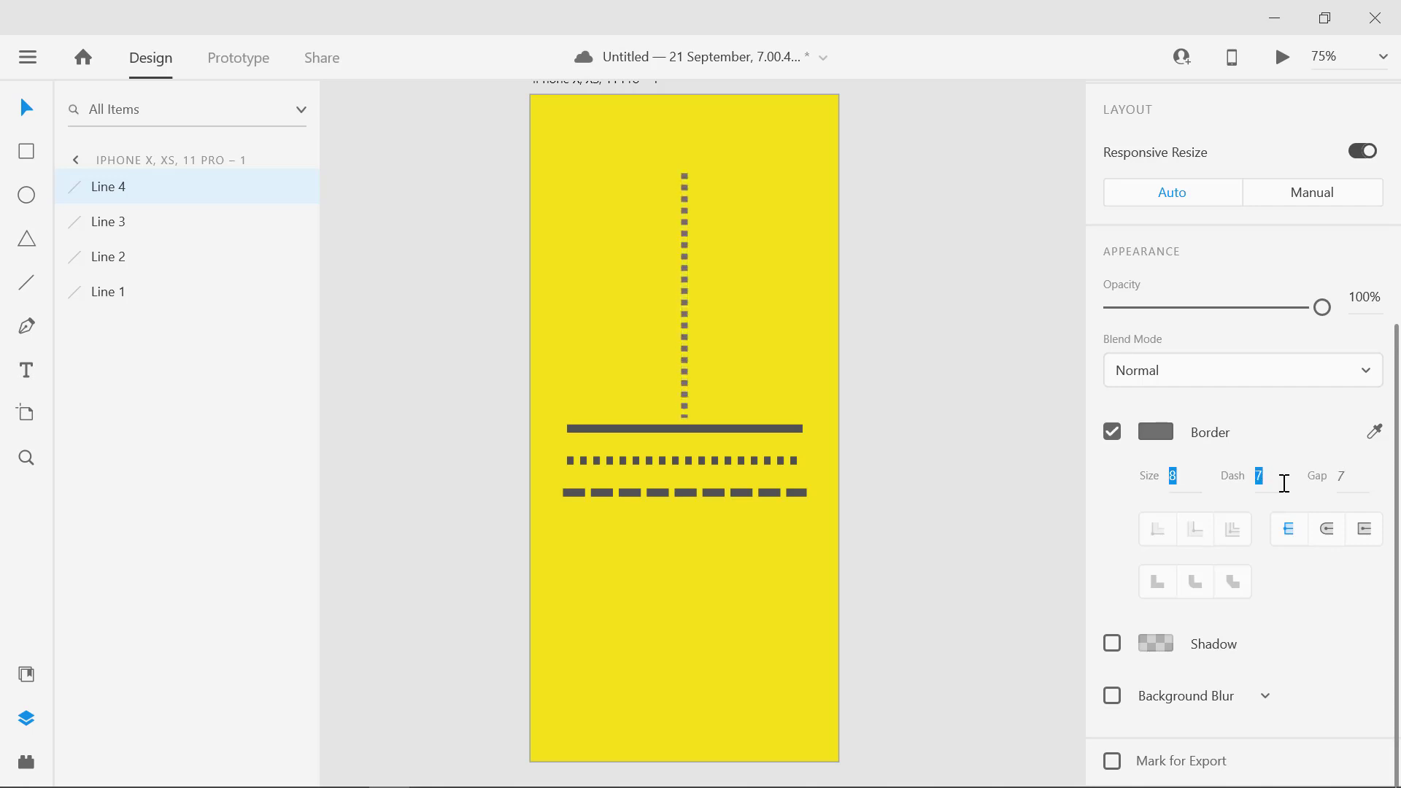
{"action": "key", "text": "Up"}
{"action": "key", "text": "Up"}
{"action": "key", "text": "Up"}
{"action": "key", "text": "Up"}
{"action": "key", "text": "Up"}
{"action": "key", "text": "Up"}
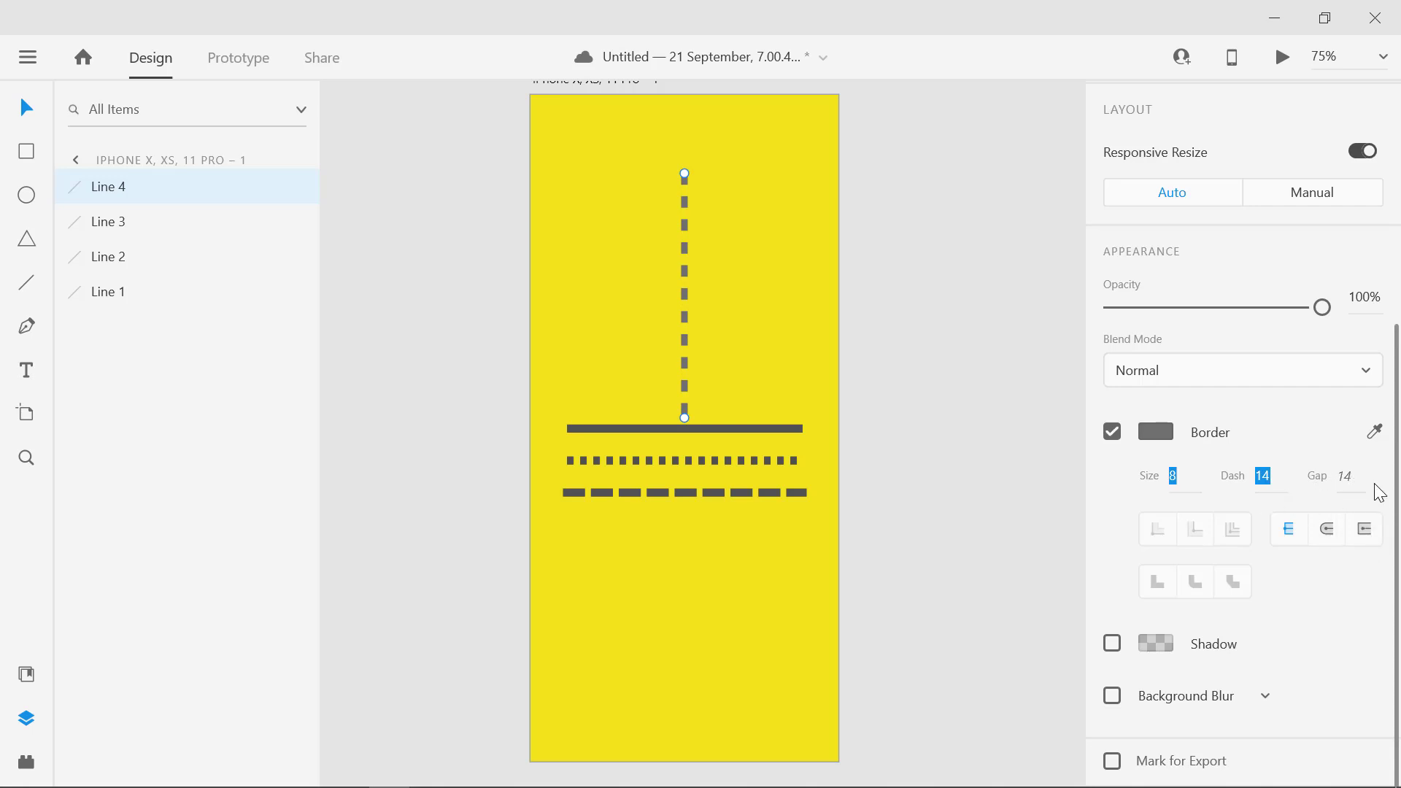
{"action": "left_click", "coordinate": [971, 524]}
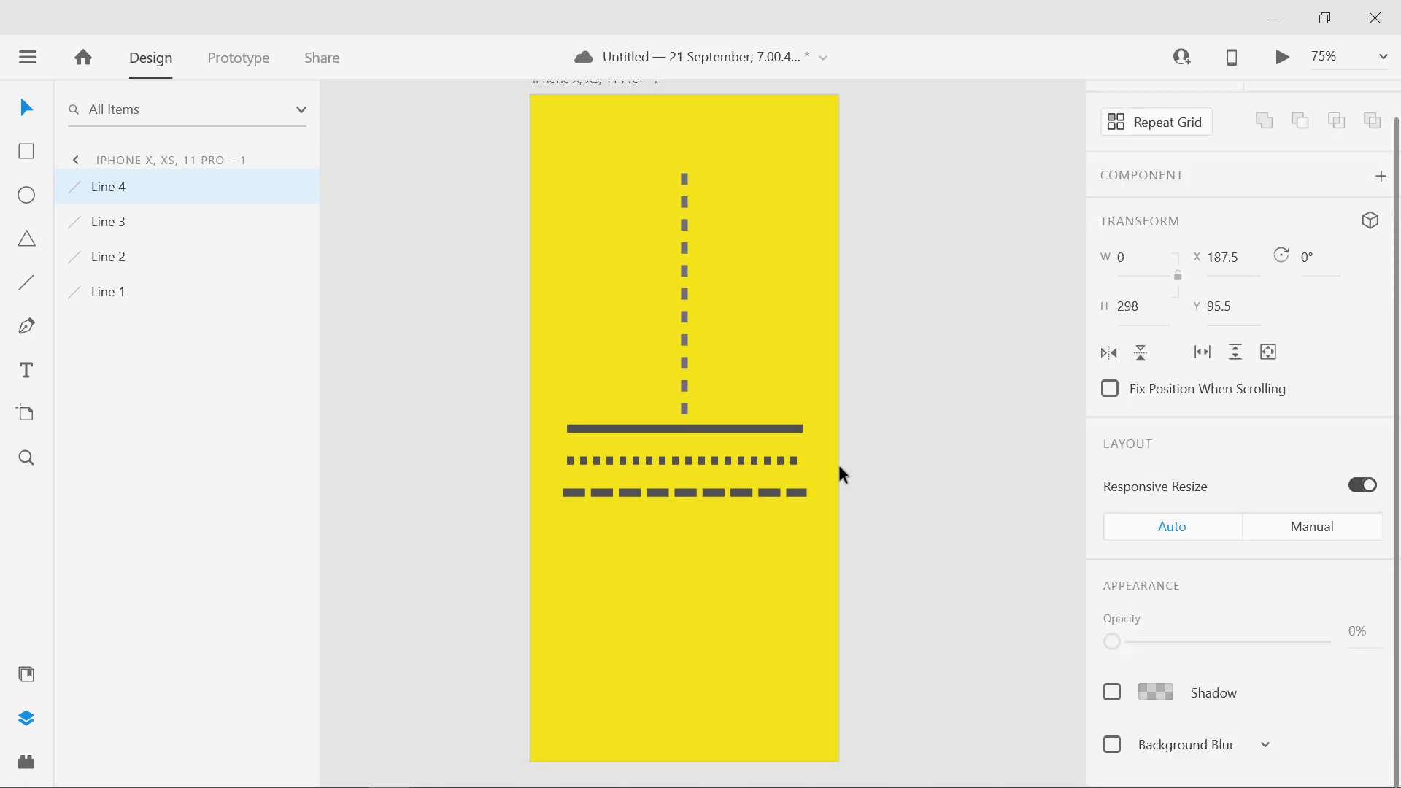
Duplicate the yellow iPhone artboard and place the copy beside the original.
{"action": "scroll", "coordinate": [869, 491], "scroll_direction": "up", "scroll_amount": 1}
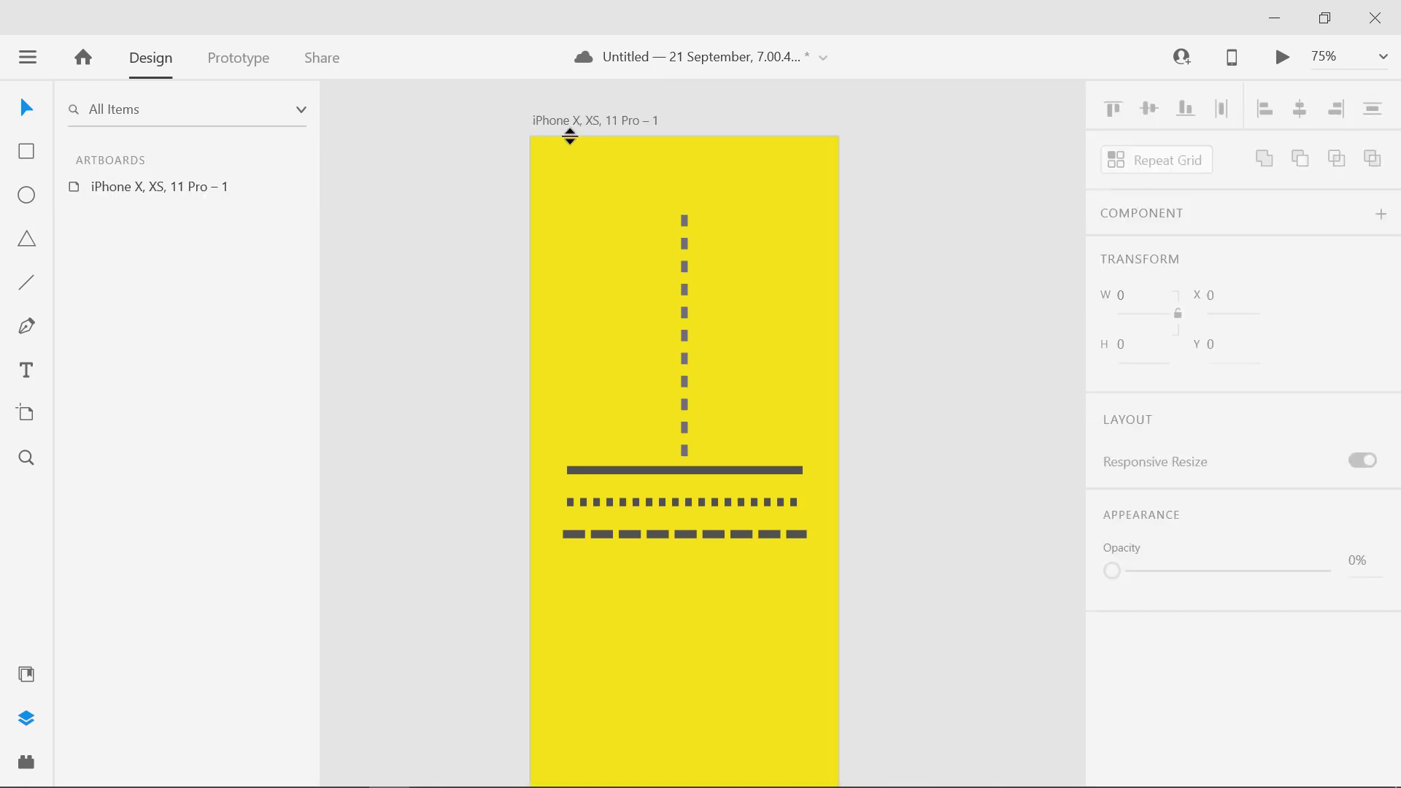
{"action": "left_click", "coordinate": [584, 119]}
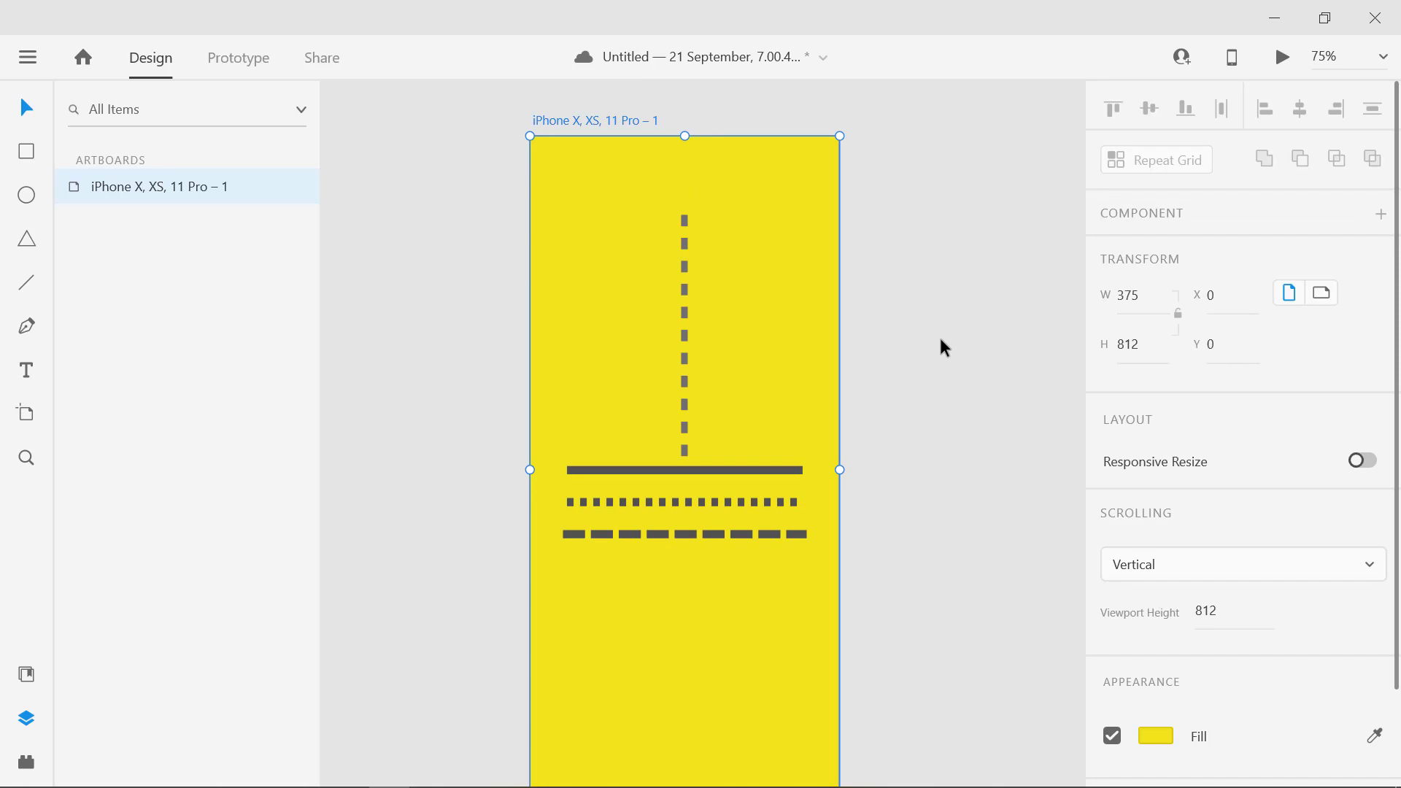
{"action": "left_click_drag", "start_coordinate": [572, 118], "coordinate": [909, 111]}
{"action": "left_click_drag", "start_coordinate": [973, 478], "coordinate": [747, 436]}
{"action": "left_click", "coordinate": [985, 541]}
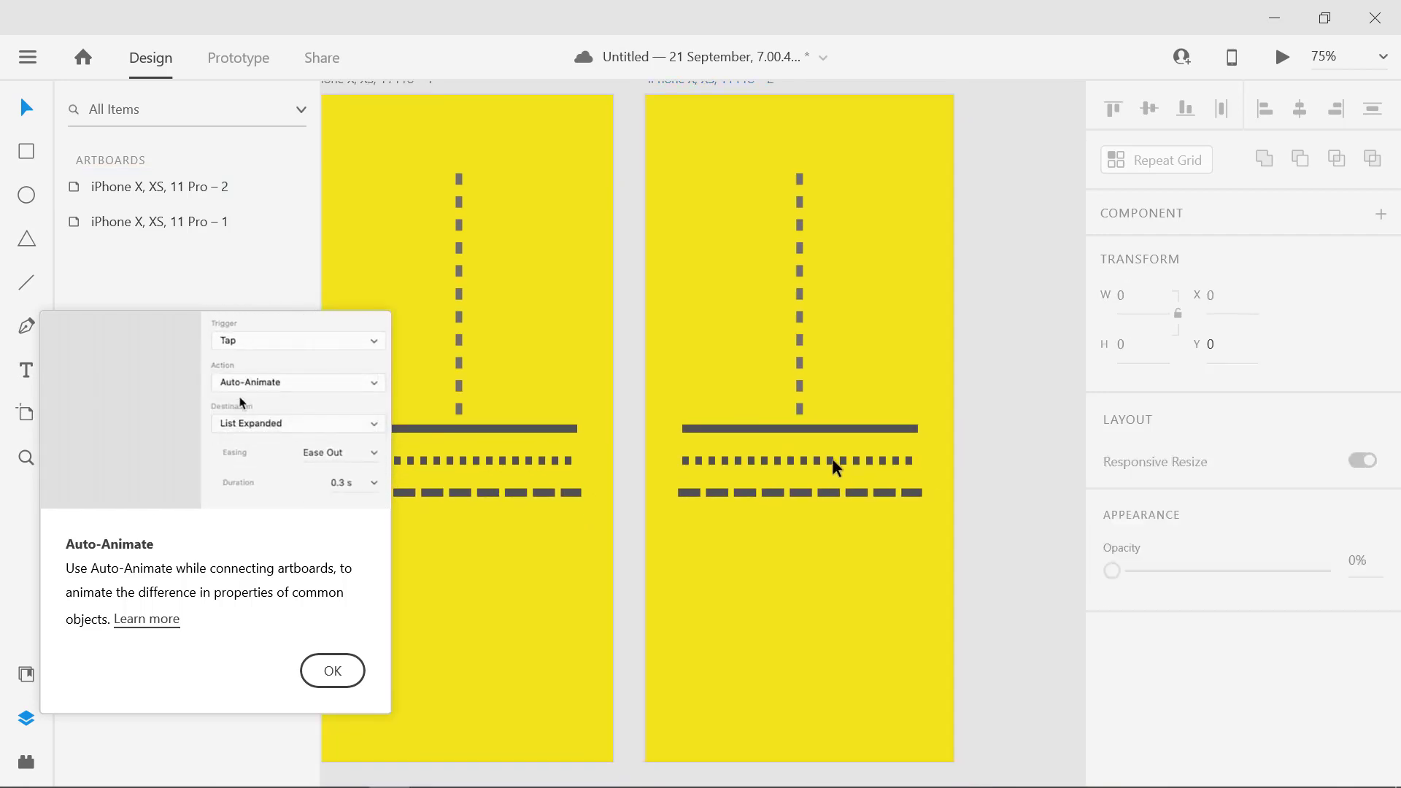
Delete the three horizontal lines from the duplicated artboard, keeping only the vertical dashed line.
{"action": "left_click", "coordinate": [838, 491]}
{"action": "key", "text": "Delete"}
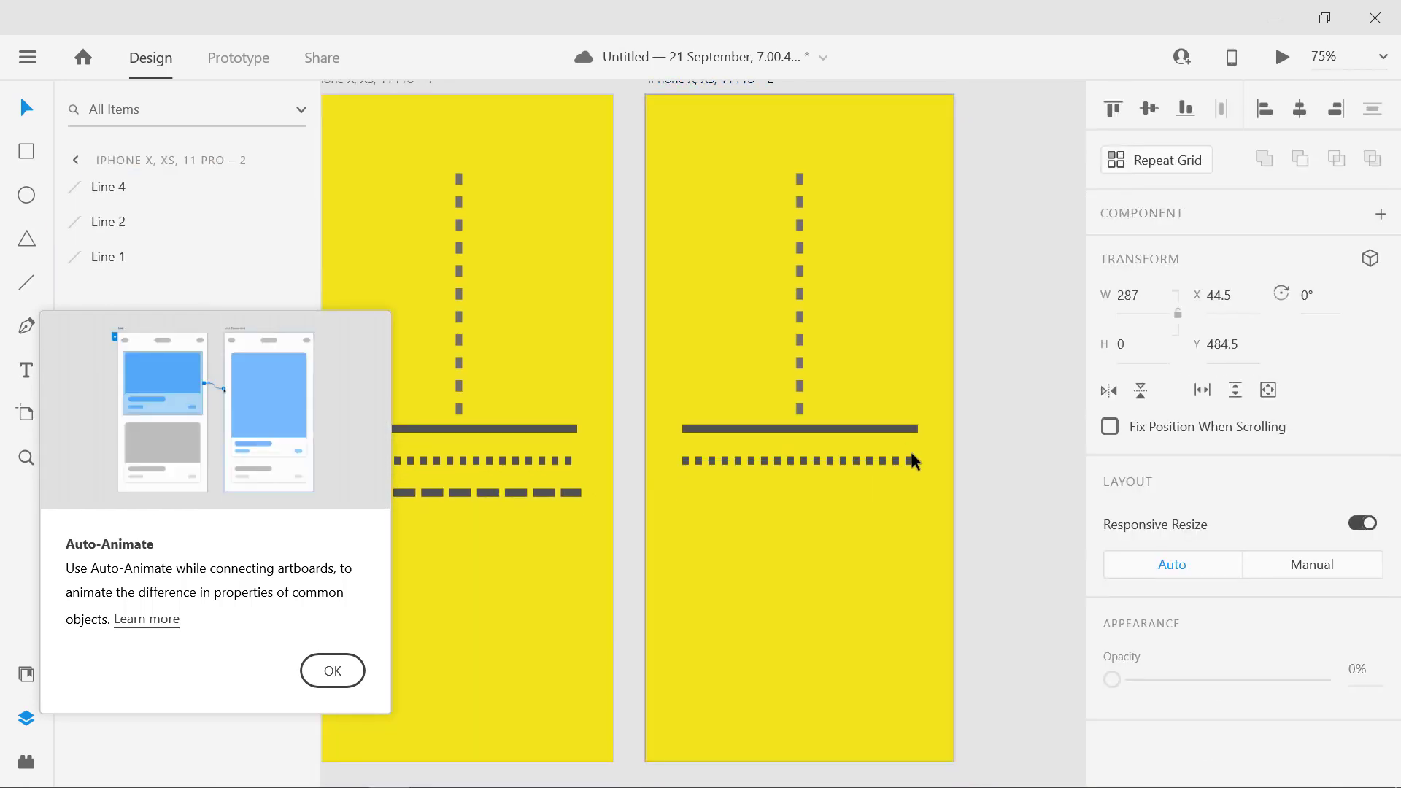
{"action": "left_click", "coordinate": [894, 463]}
{"action": "key", "text": "Delete"}
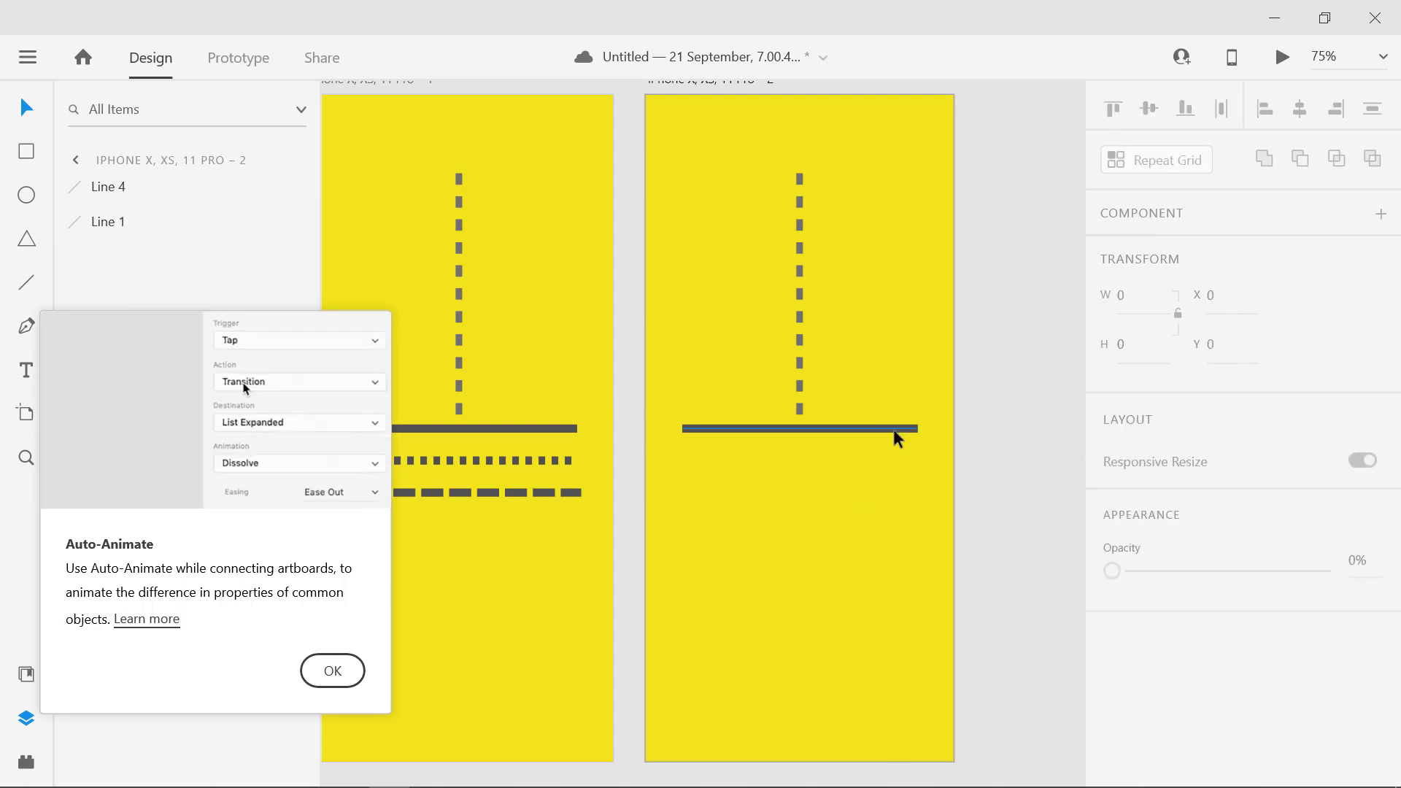
{"action": "left_click", "coordinate": [894, 429]}
{"action": "key", "text": "Delete"}
Stretch both ends of the second artboard's vertical dashed line to span nearly its full height, about 805 px, and dismiss the Auto-Animate tip.
{"action": "left_click", "coordinate": [801, 415]}
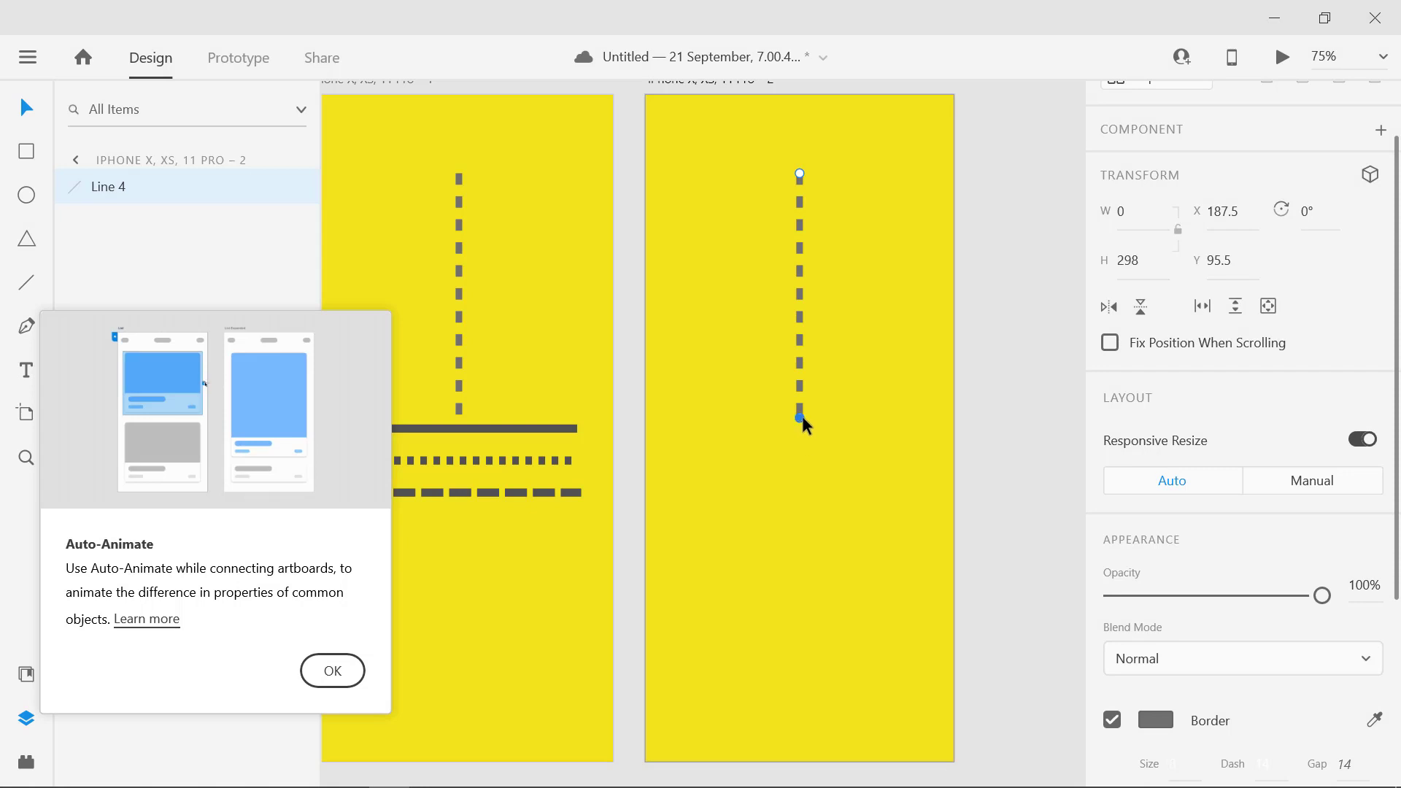
{"action": "left_click_drag", "start_coordinate": [800, 418], "coordinate": [808, 717]}
{"action": "key", "text": "ctrl+z"}
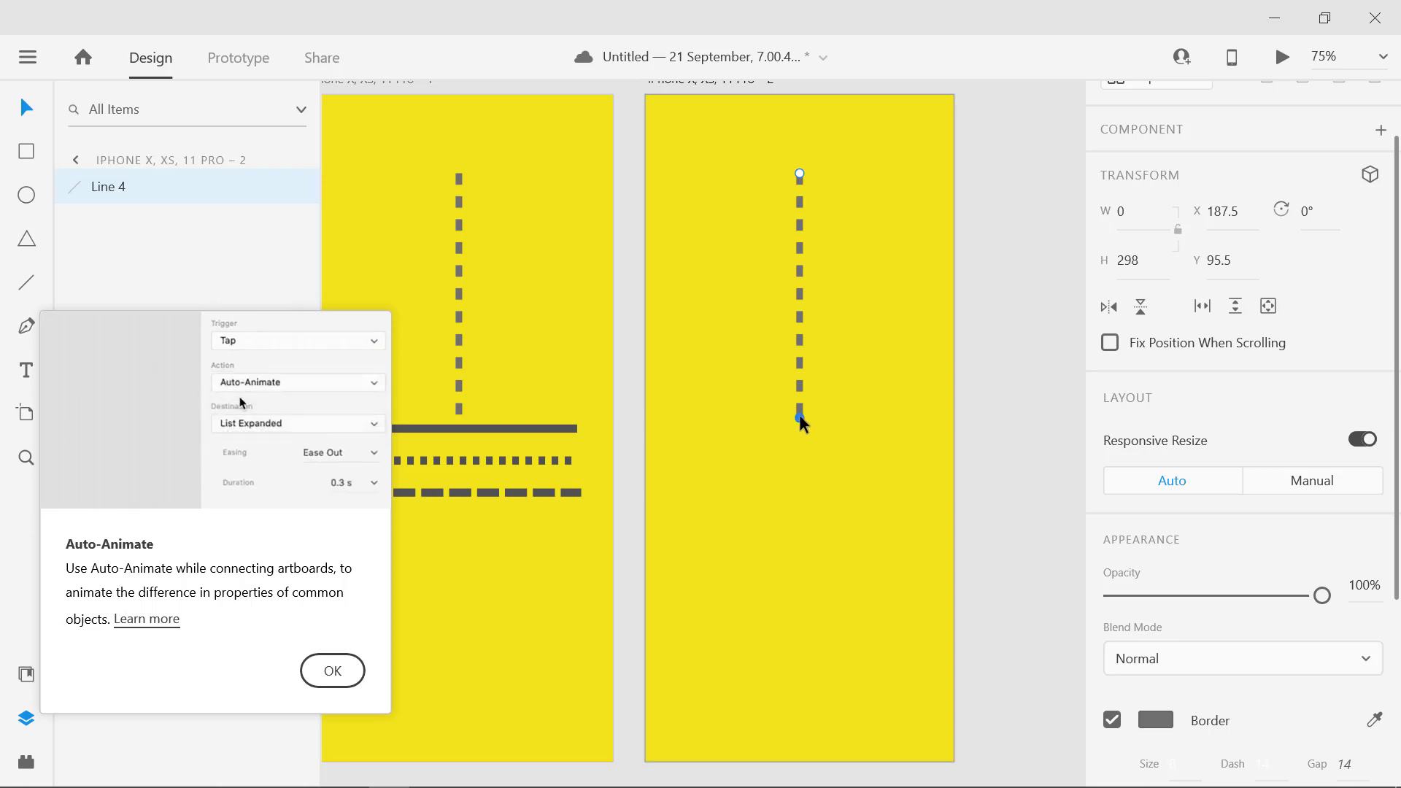
{"action": "left_click_drag", "start_coordinate": [799, 419], "coordinate": [800, 725]}
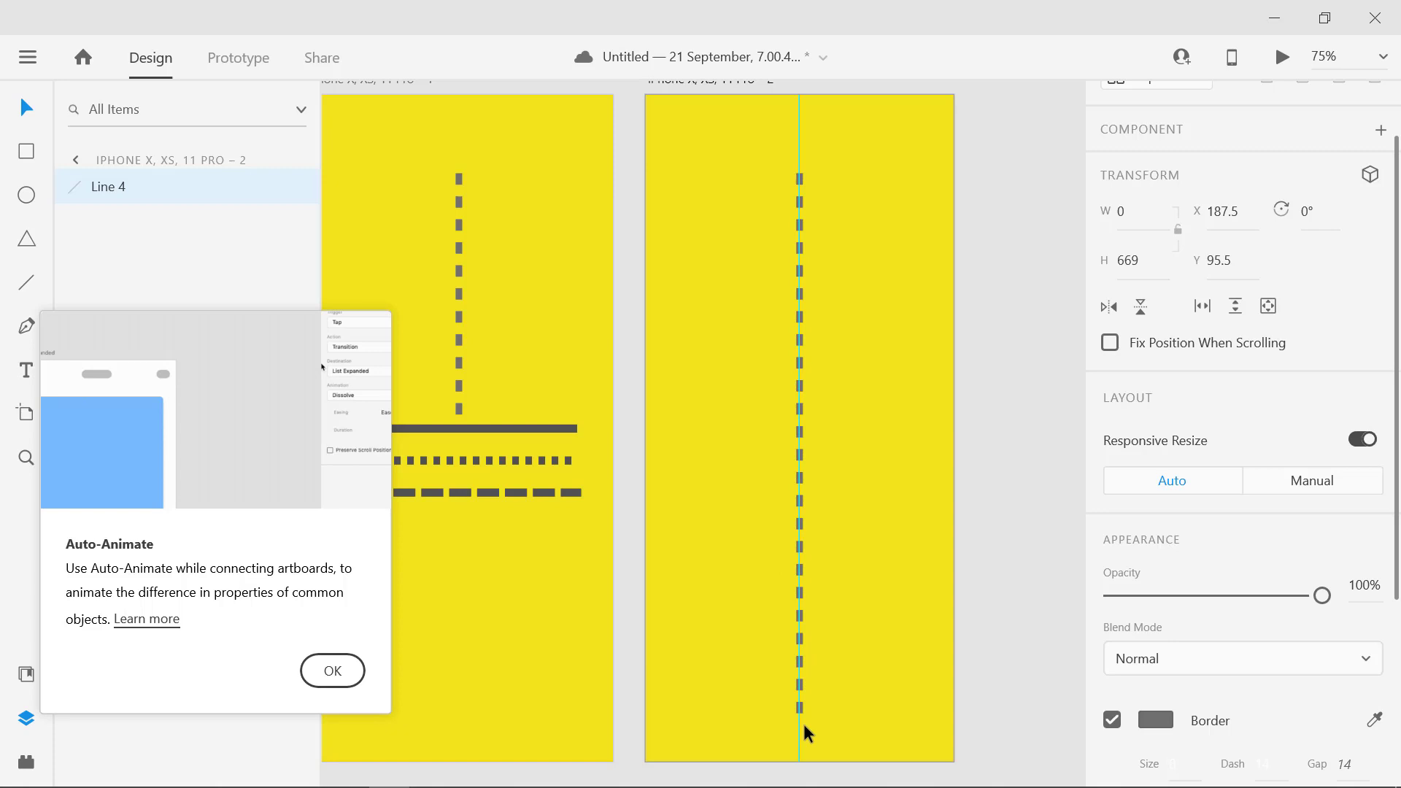
{"action": "left_click", "coordinate": [358, 683]}
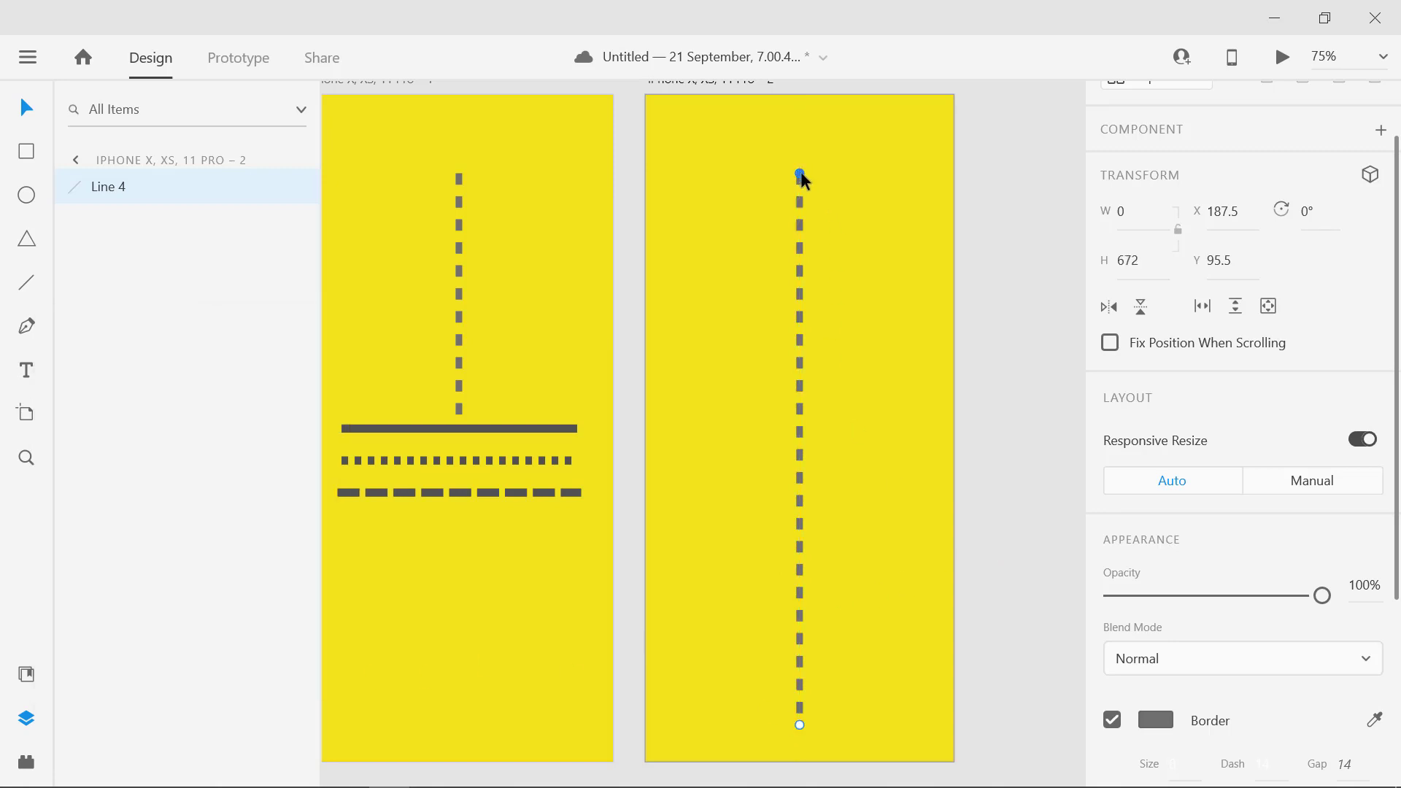
{"action": "left_click_drag", "start_coordinate": [800, 172], "coordinate": [796, 97]}
{"action": "left_click_drag", "start_coordinate": [800, 730], "coordinate": [801, 761]}
Move the dashed line to X 26.5 and place copies of it at X 187.5 and X 349.5.
{"action": "left_click_drag", "start_coordinate": [800, 545], "coordinate": [668, 545]}
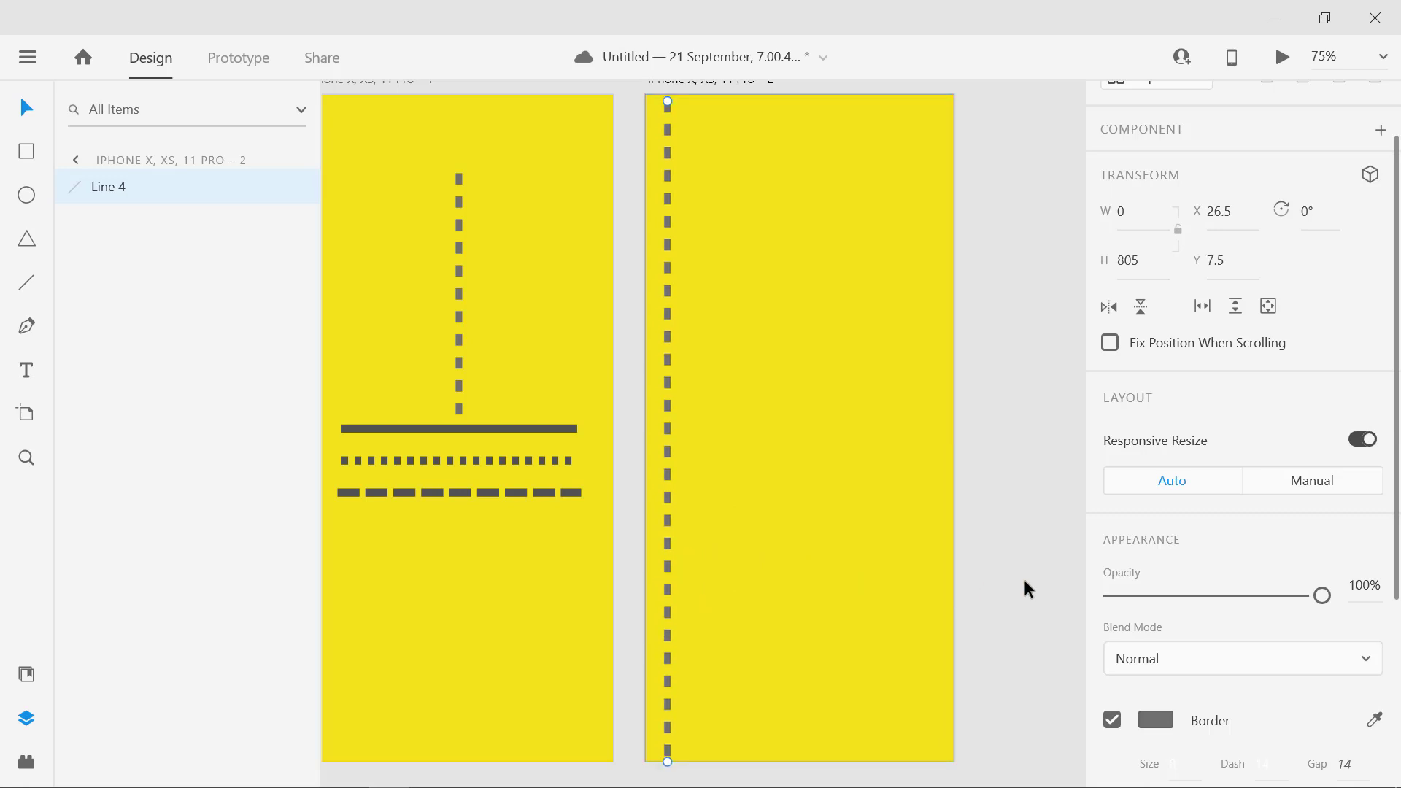
{"action": "left_click_drag", "start_coordinate": [669, 520], "coordinate": [796, 492], "text": "alt"}
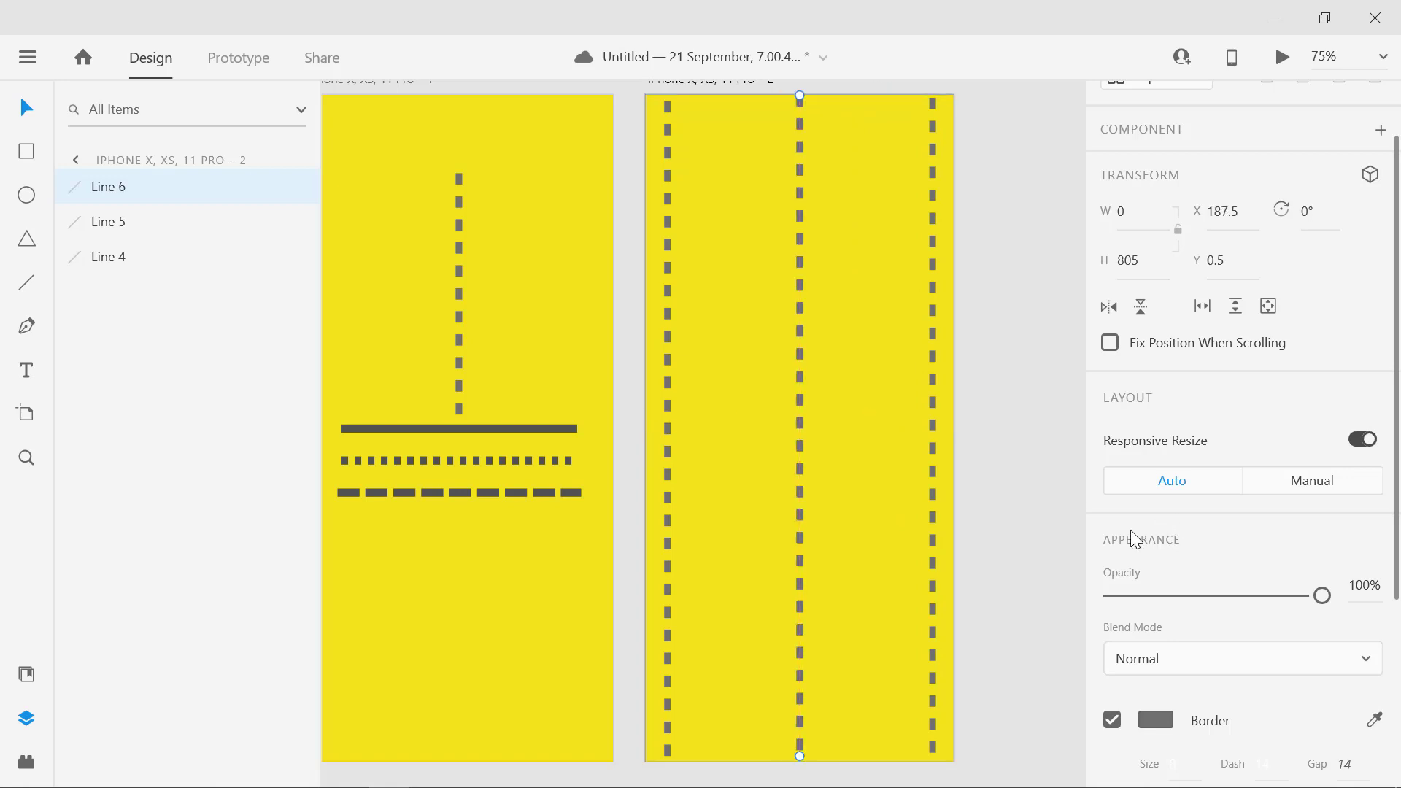
Change the border colour of the second artboard's rightmost dashed line to black.
{"action": "left_click", "coordinate": [983, 546]}
{"action": "left_click", "coordinate": [933, 547]}
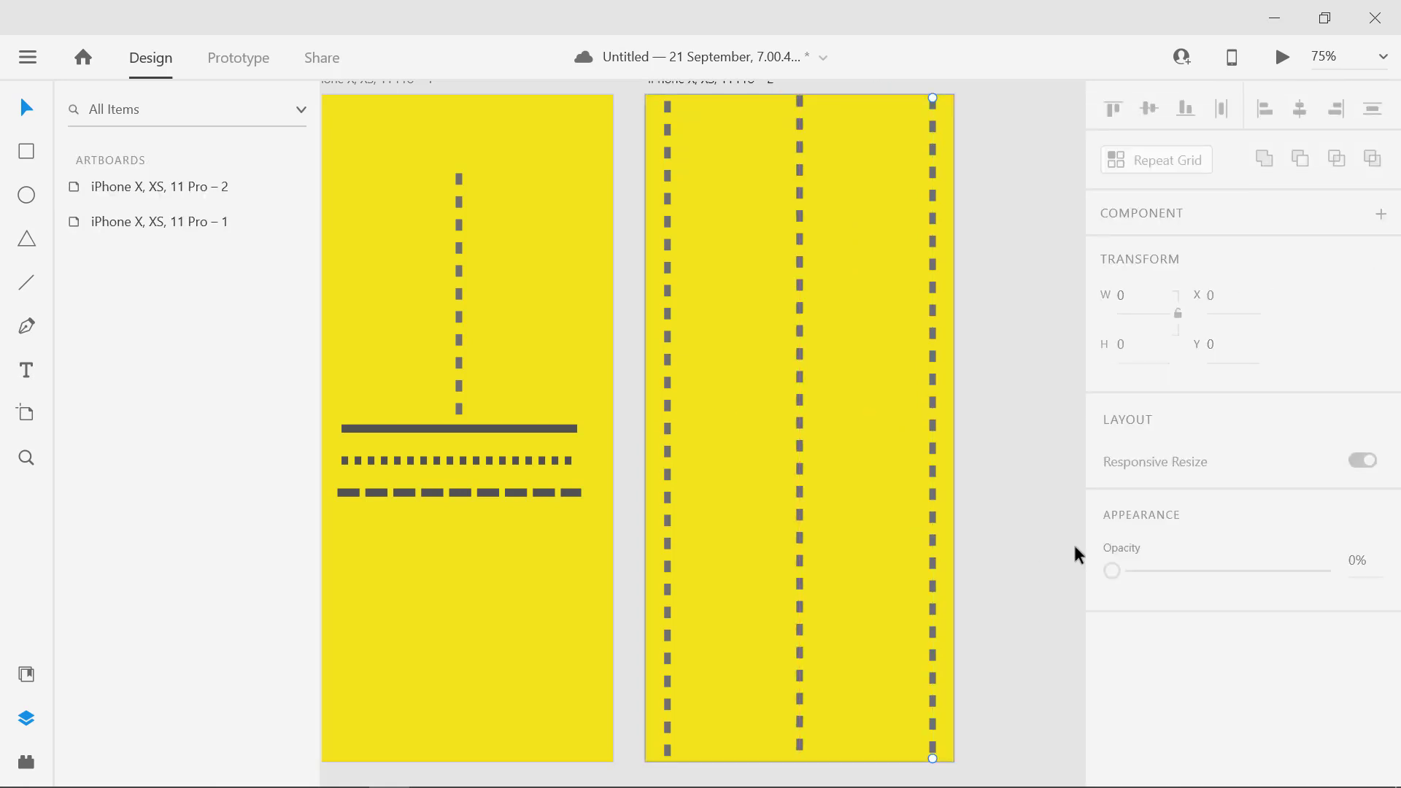
{"action": "scroll", "coordinate": [1183, 584], "scroll_direction": "down", "scroll_amount": 4}
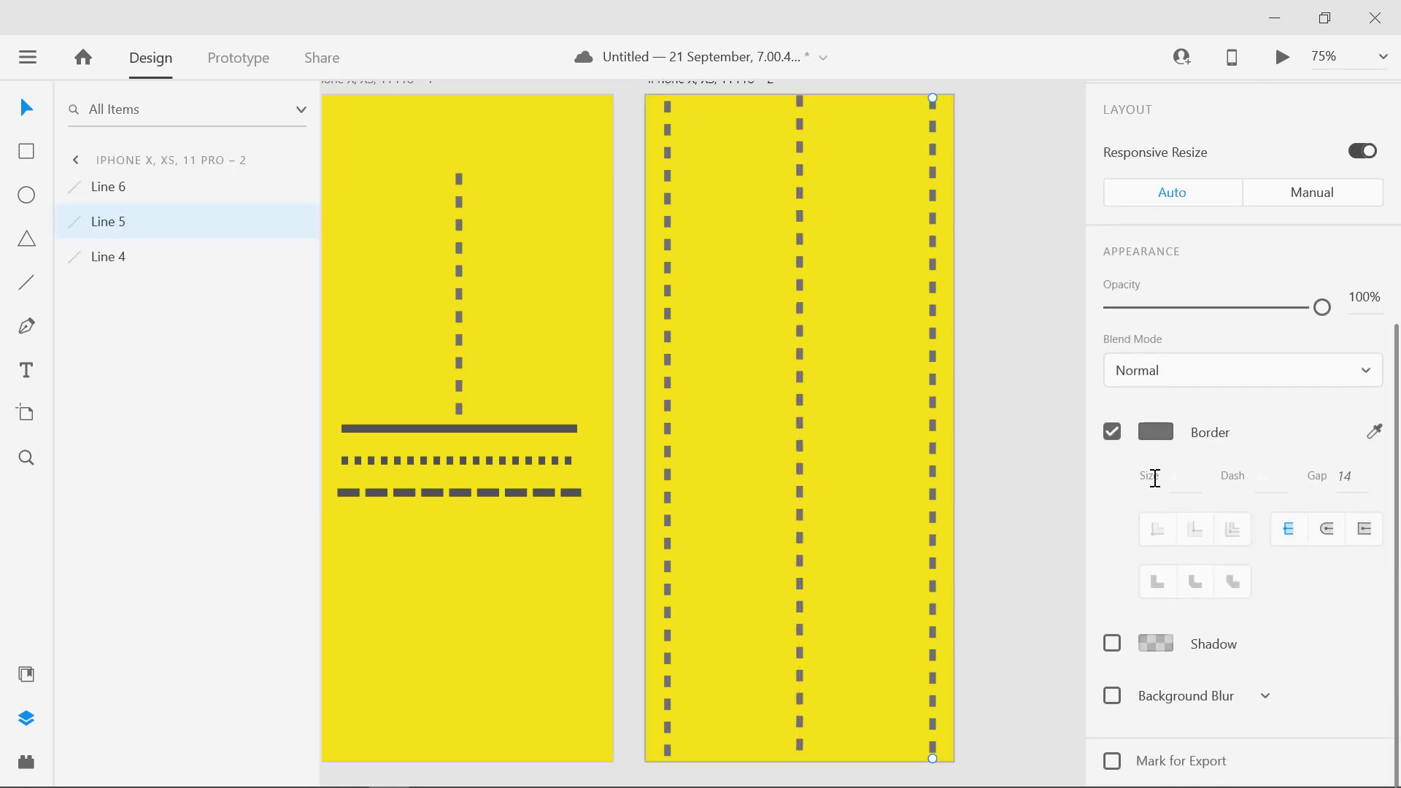
{"action": "left_click", "coordinate": [1146, 437]}
{"action": "left_click_drag", "start_coordinate": [901, 474], "coordinate": [811, 479]}
{"action": "left_click", "coordinate": [1006, 314]}
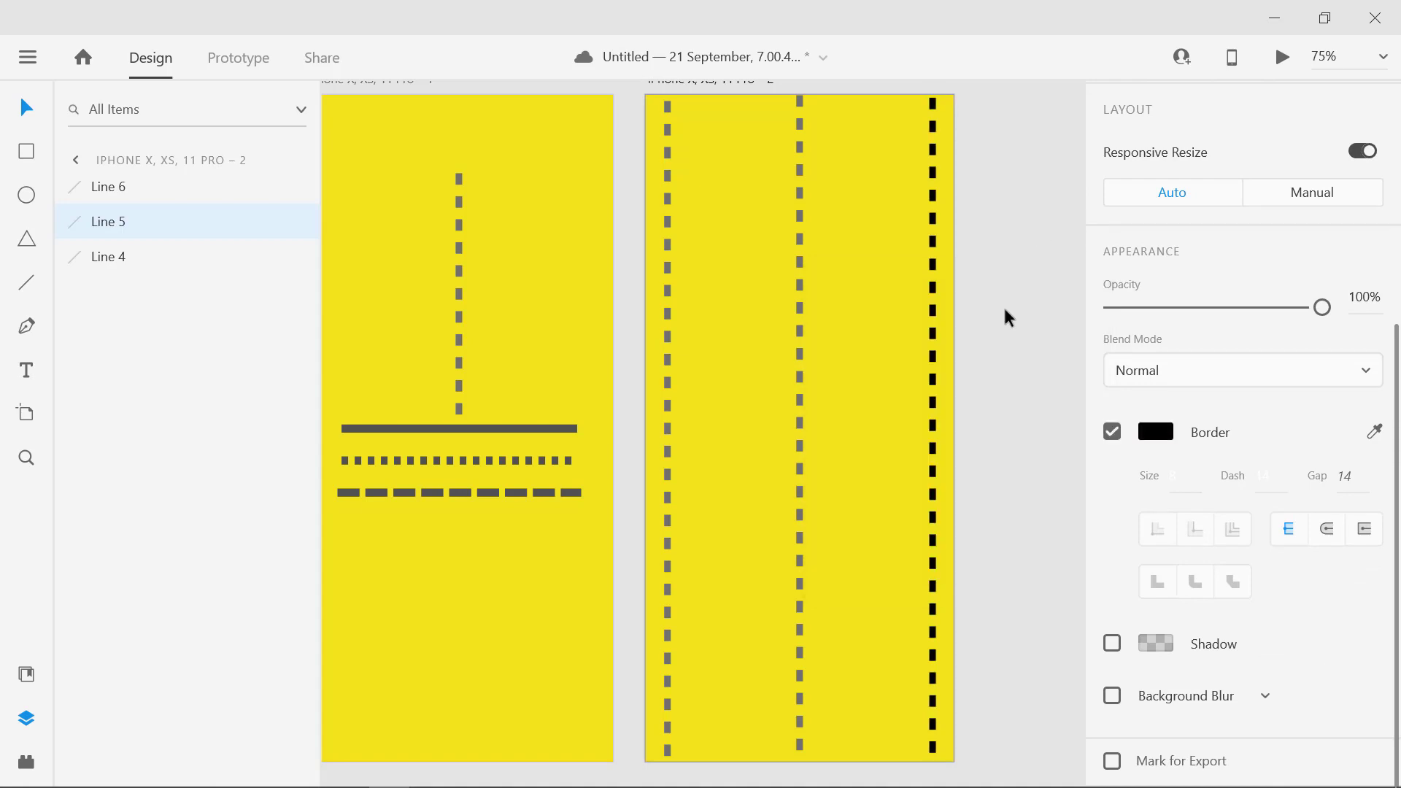
Change the border colour of the centre and leftmost dashed lines on the second artboard to black, #000000.
{"action": "left_click", "coordinate": [797, 387]}
{"action": "left_click", "coordinate": [800, 395]}
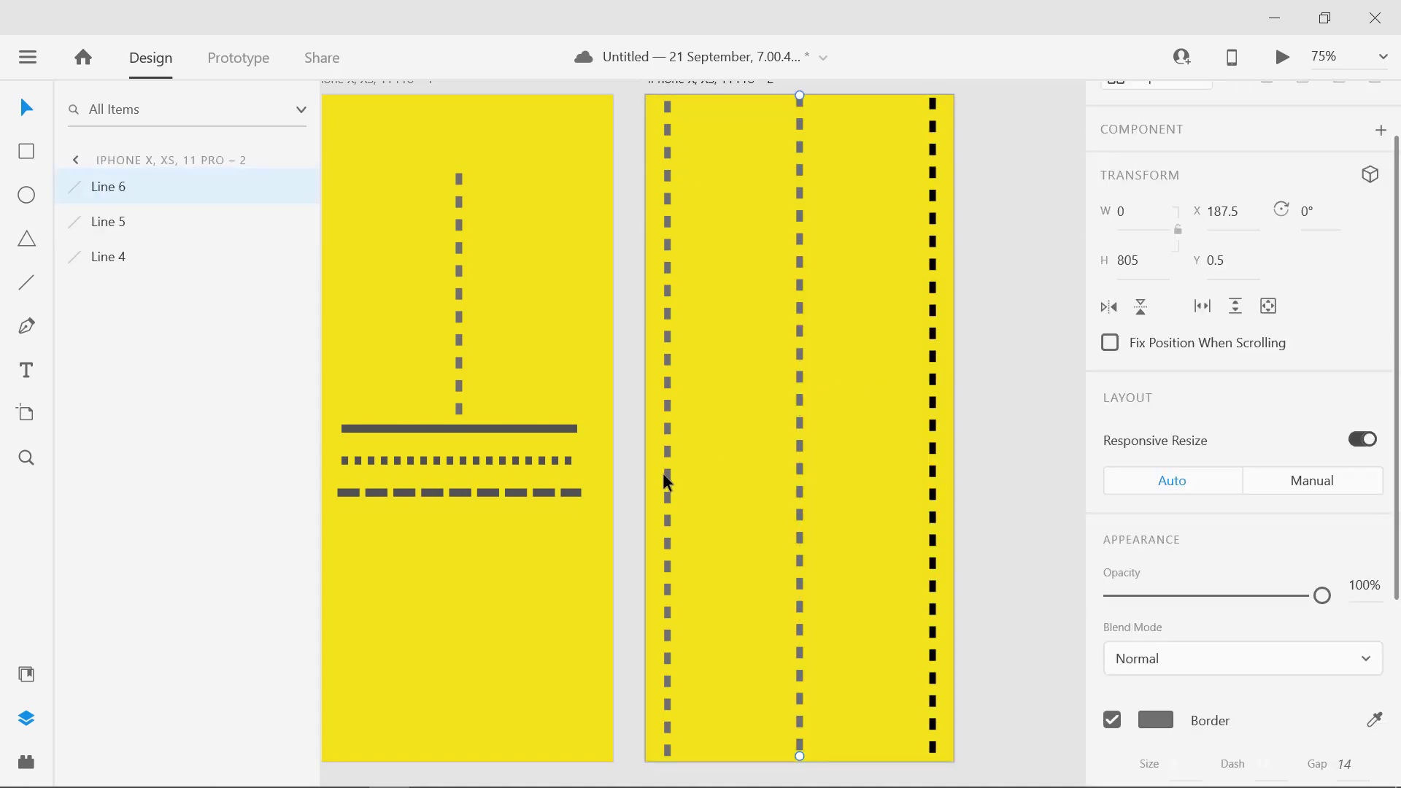
{"action": "left_click", "coordinate": [665, 474], "text": "shift"}
{"action": "scroll", "coordinate": [1234, 540], "scroll_direction": "down", "scroll_amount": 4}
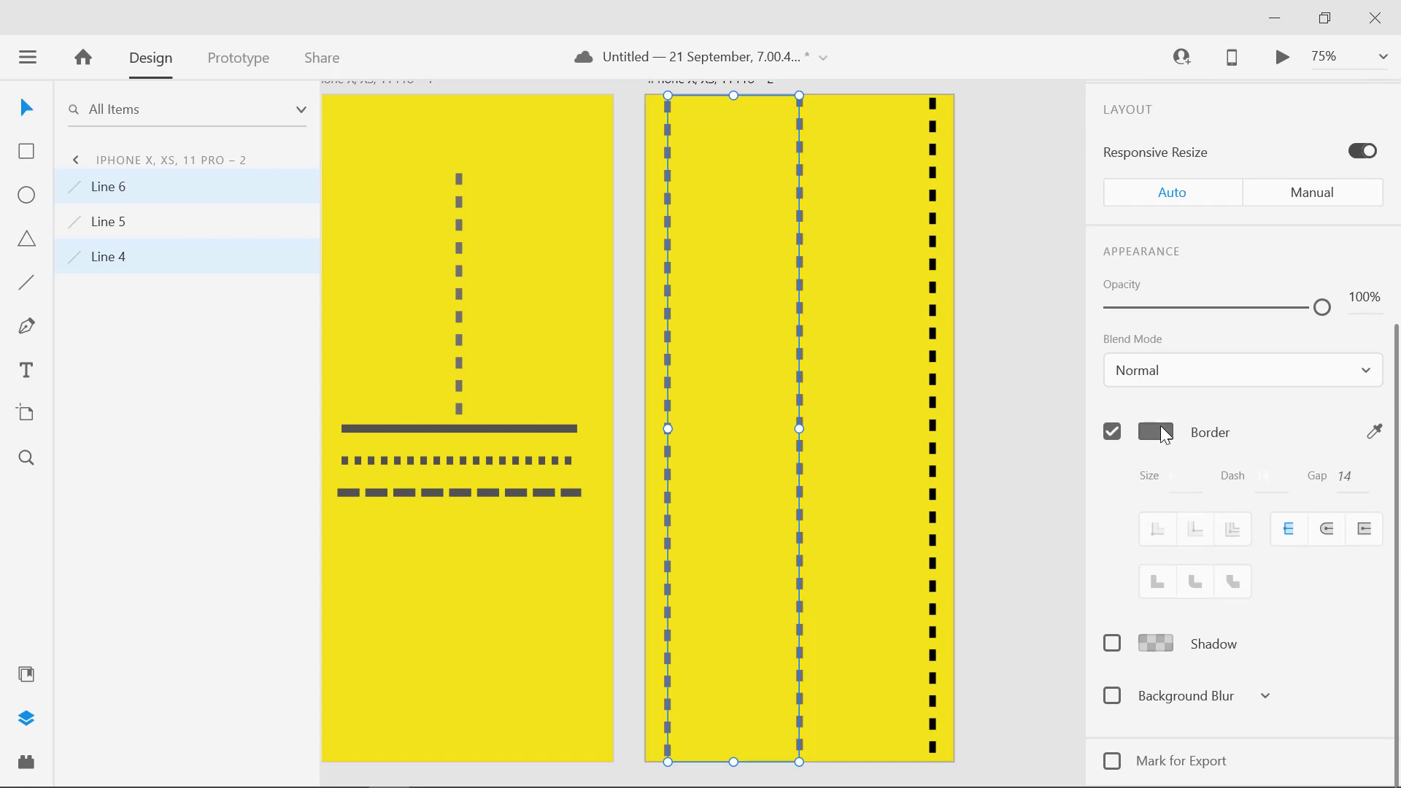
{"action": "left_click", "coordinate": [1161, 432]}
{"action": "left_click_drag", "start_coordinate": [869, 431], "coordinate": [819, 488]}
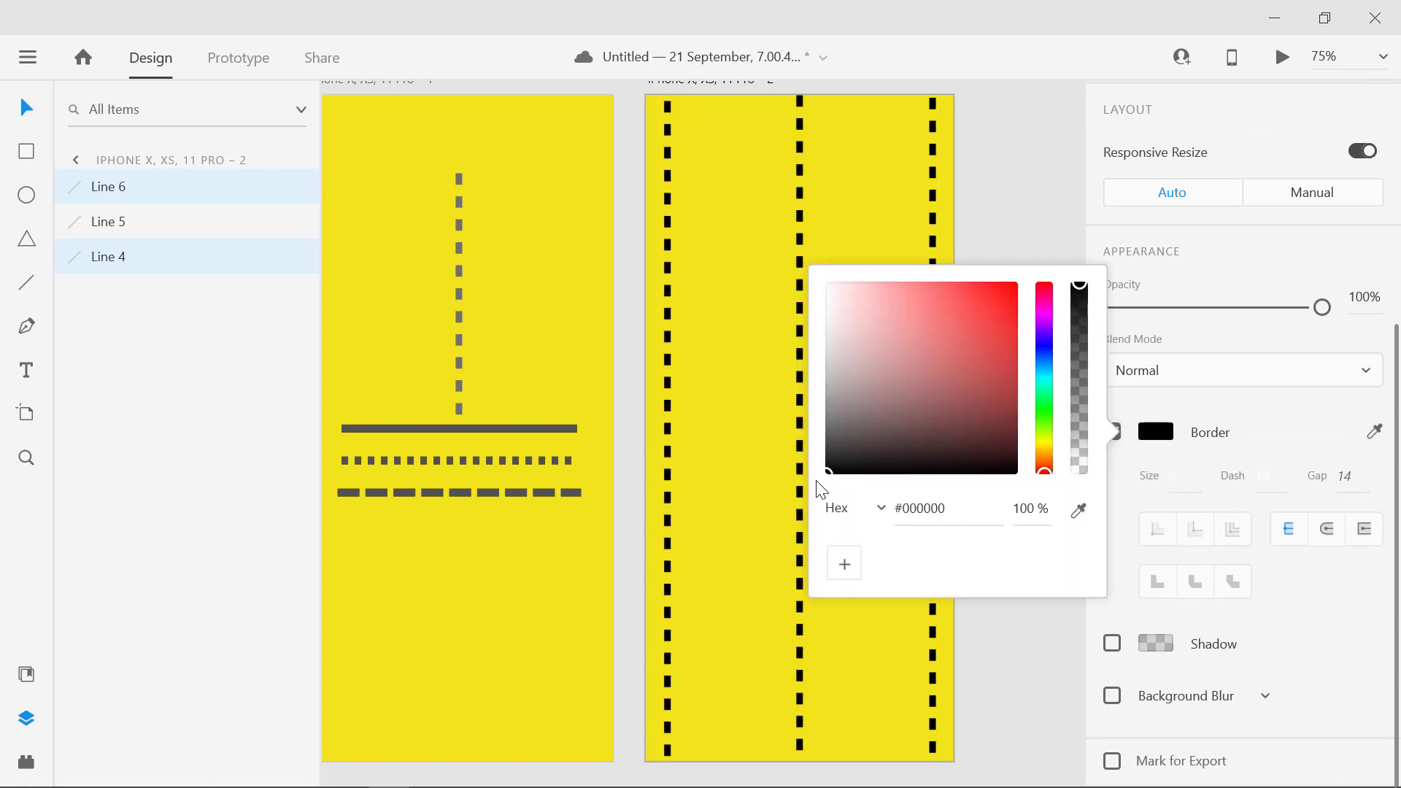
{"action": "left_click", "coordinate": [1026, 227]}
{"action": "left_click", "coordinate": [1009, 439]}
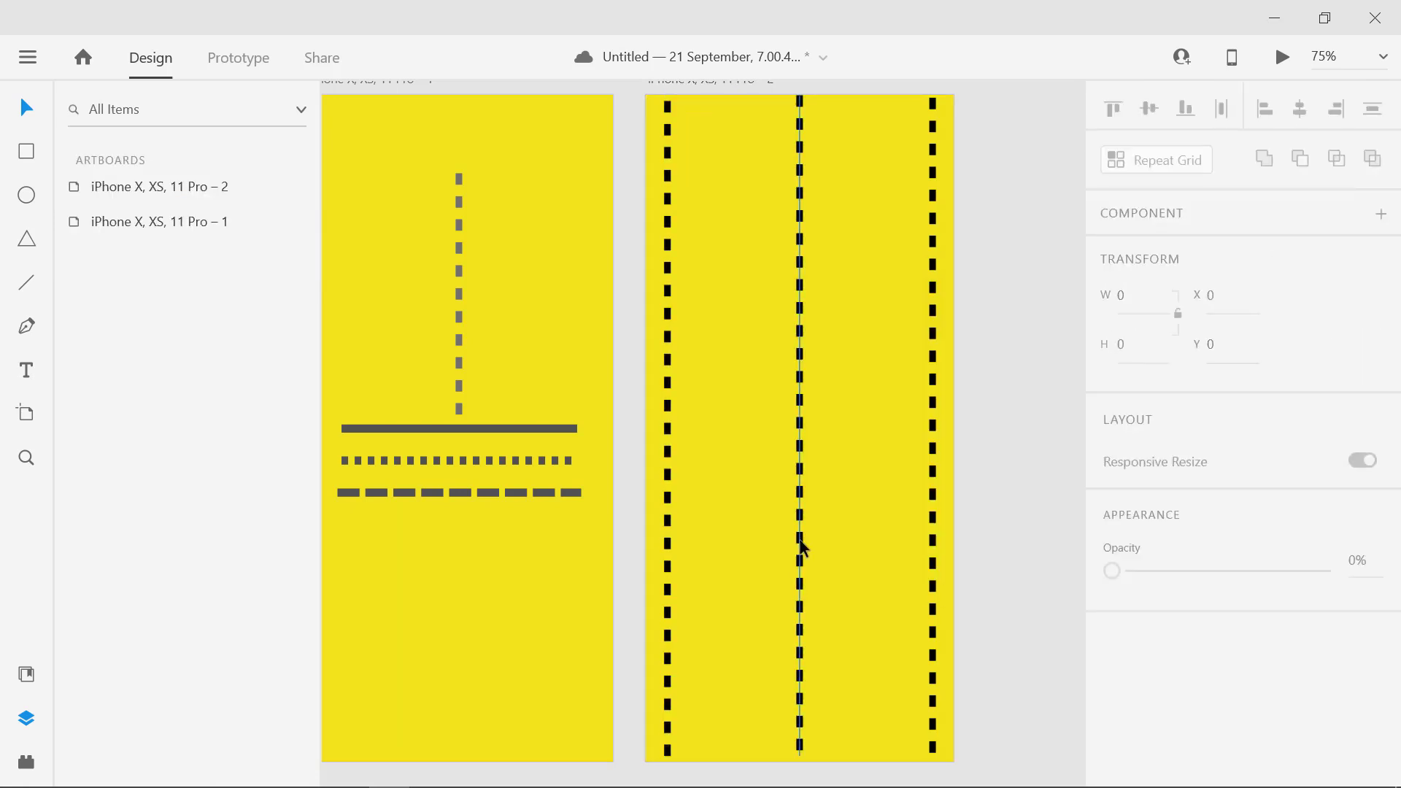
Apply the round cap to the centre dashed line on the second artboard.
{"action": "left_click", "coordinate": [800, 548]}
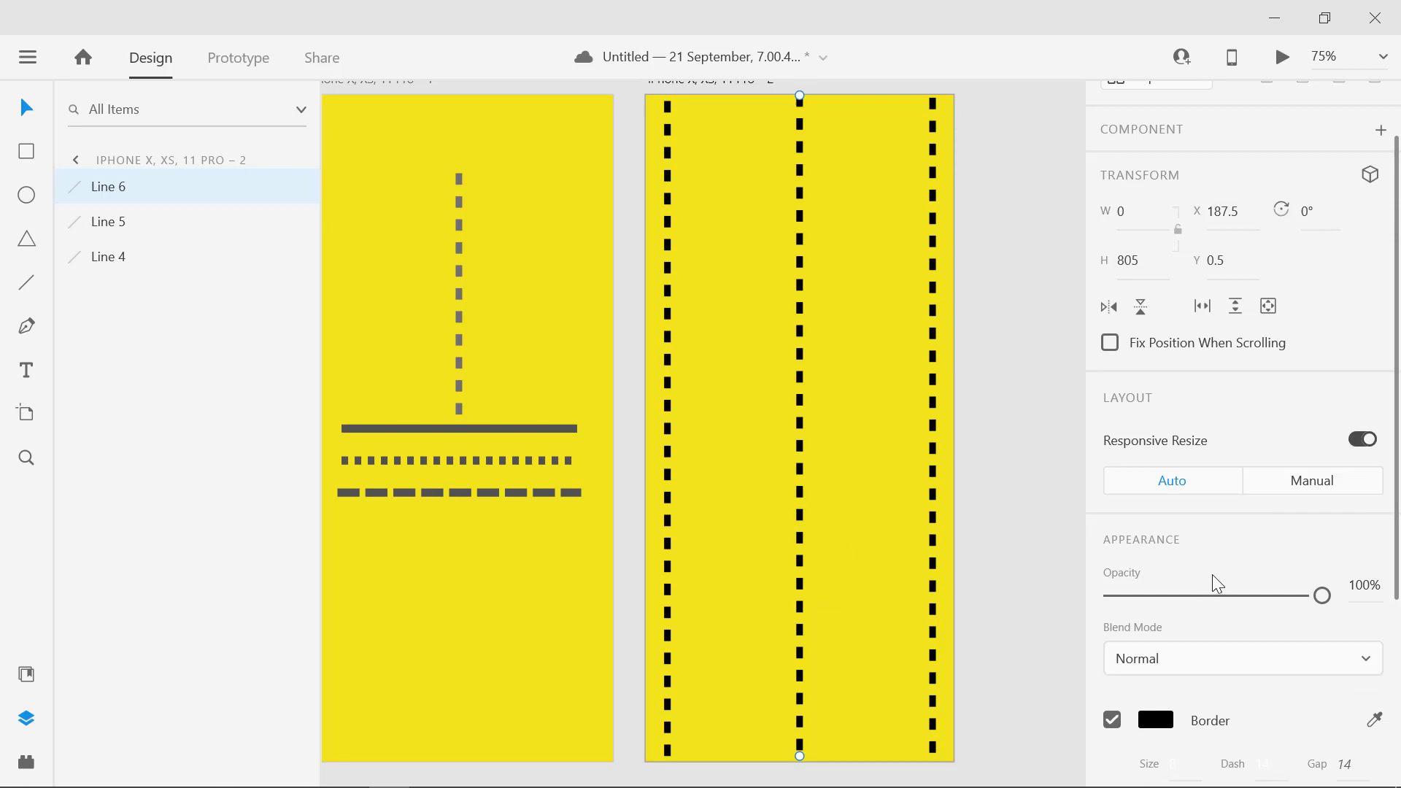
{"action": "scroll", "coordinate": [1213, 577], "scroll_direction": "down", "scroll_amount": 4}
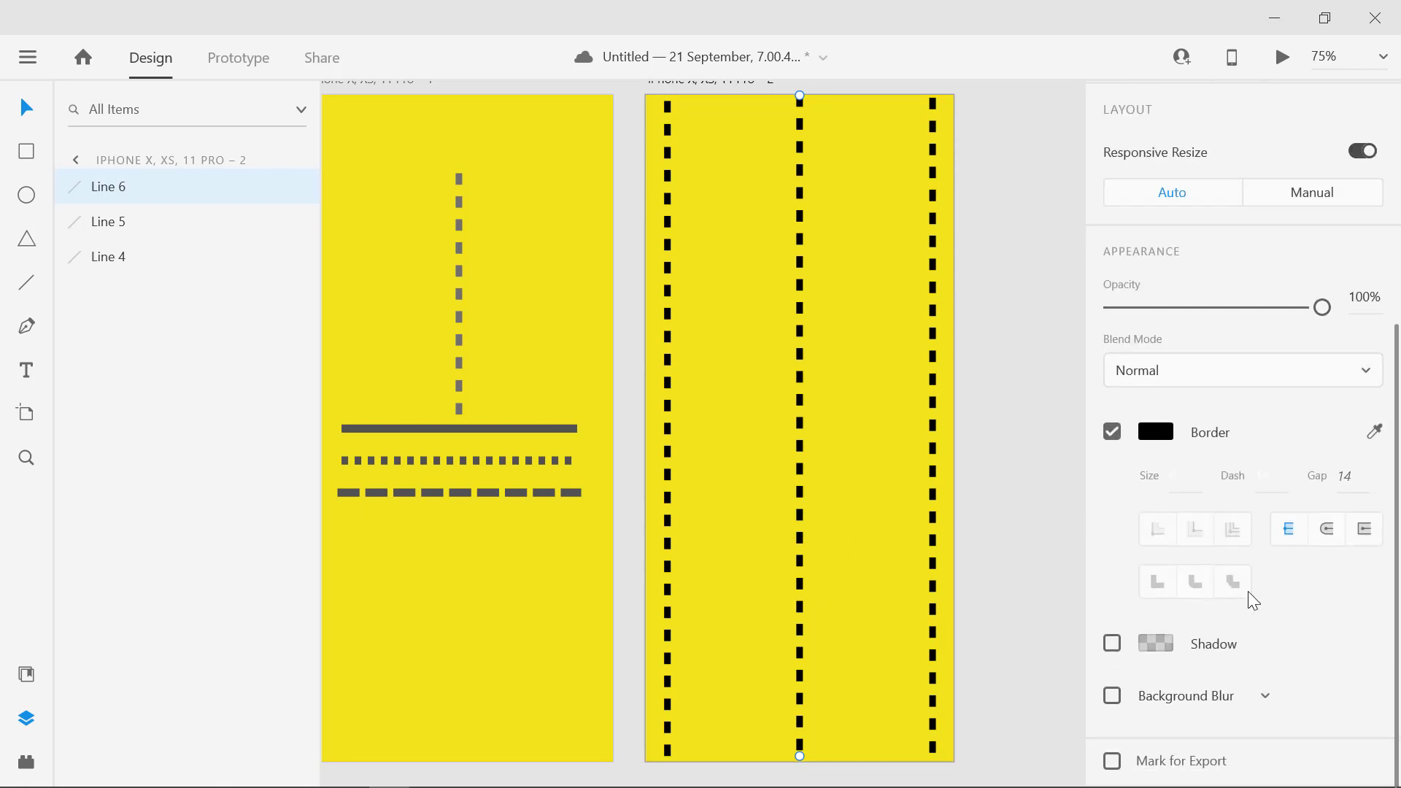
{"action": "left_click", "coordinate": [1328, 531]}
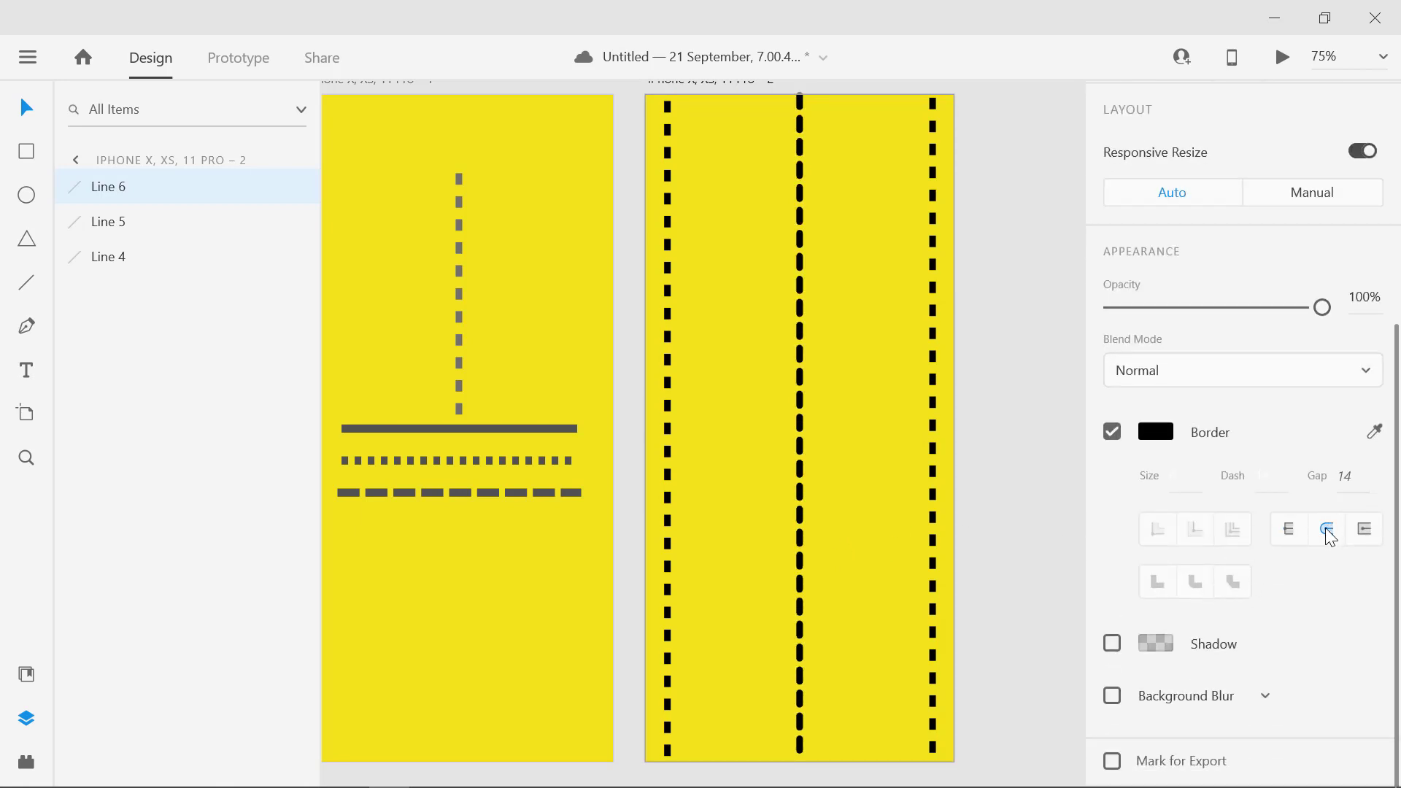
Try a shorter dash on the round-capped centre line, settle on a dash and gap of 22, and deselect it.
{"action": "left_click", "coordinate": [1262, 478]}
{"action": "key", "text": "Down"}
{"action": "key", "text": "Down"}
{"action": "key", "text": "Down"}
{"action": "key", "text": "Down"}
{"action": "key", "text": "Down"}
{"action": "key", "text": "Down"}
{"action": "key", "text": "Down"}
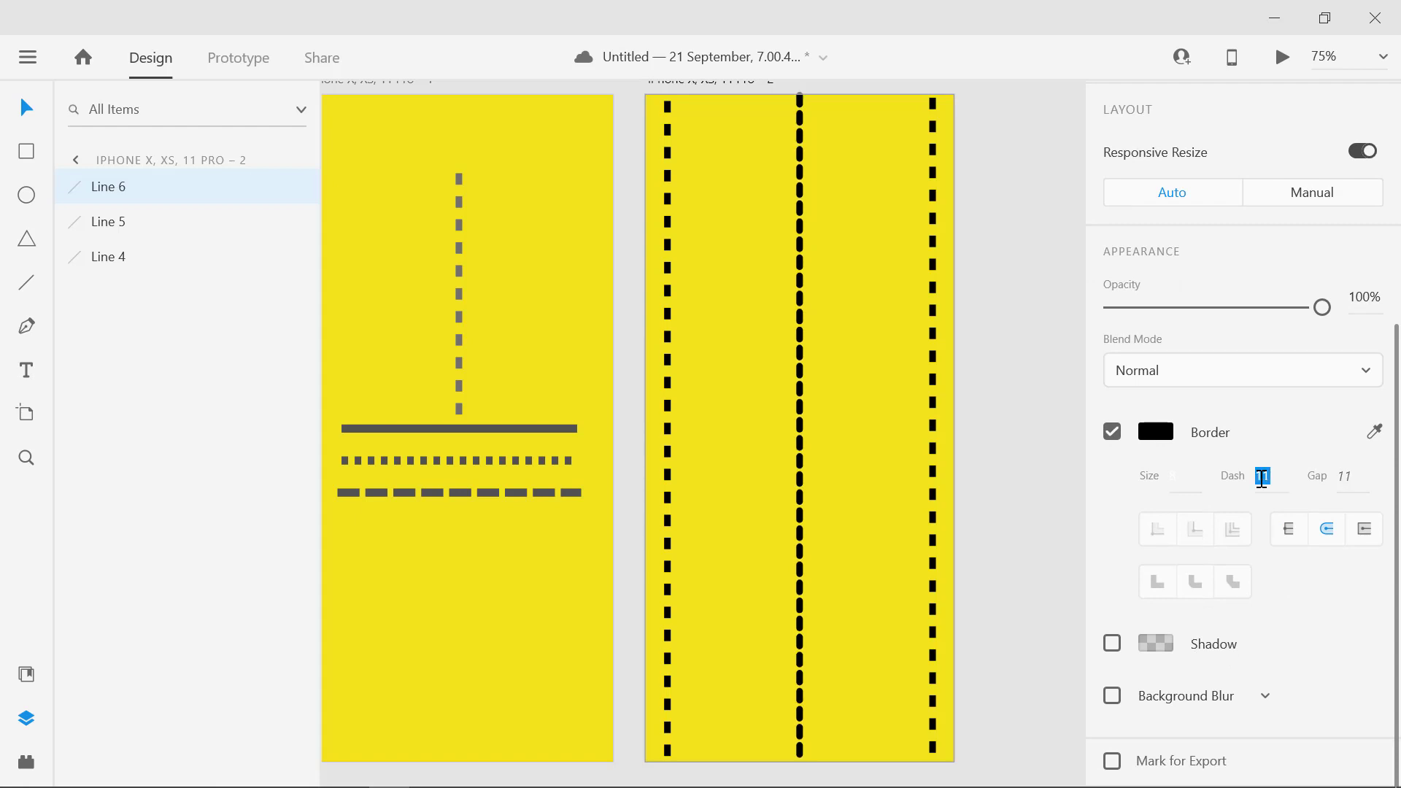
{"action": "key", "text": "Up"}
{"action": "key", "text": "Up"}
{"action": "key", "text": "Up"}
{"action": "key", "text": "Up"}
{"action": "key", "text": "Up"}
{"action": "key", "text": "Up"}
{"action": "key", "text": "Up"}
{"action": "key", "text": "Up"}
{"action": "key", "text": "Up"}
{"action": "key", "text": "Up"}
{"action": "key", "text": "Up"}
{"action": "key", "text": "Up"}
{"action": "key", "text": "Up"}
{"action": "key", "text": "Up"}
{"action": "key", "text": "Up"}
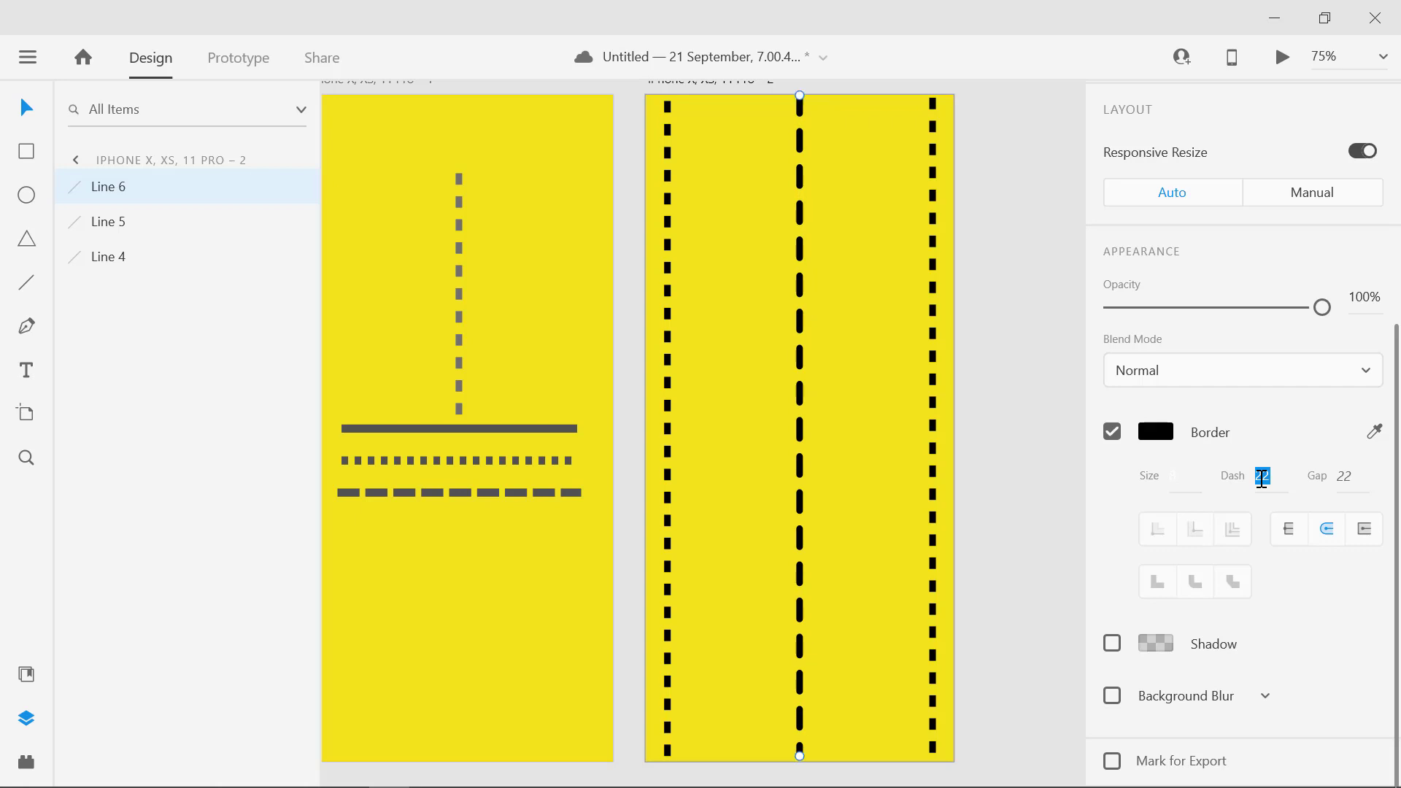
{"action": "left_click", "coordinate": [1004, 572]}
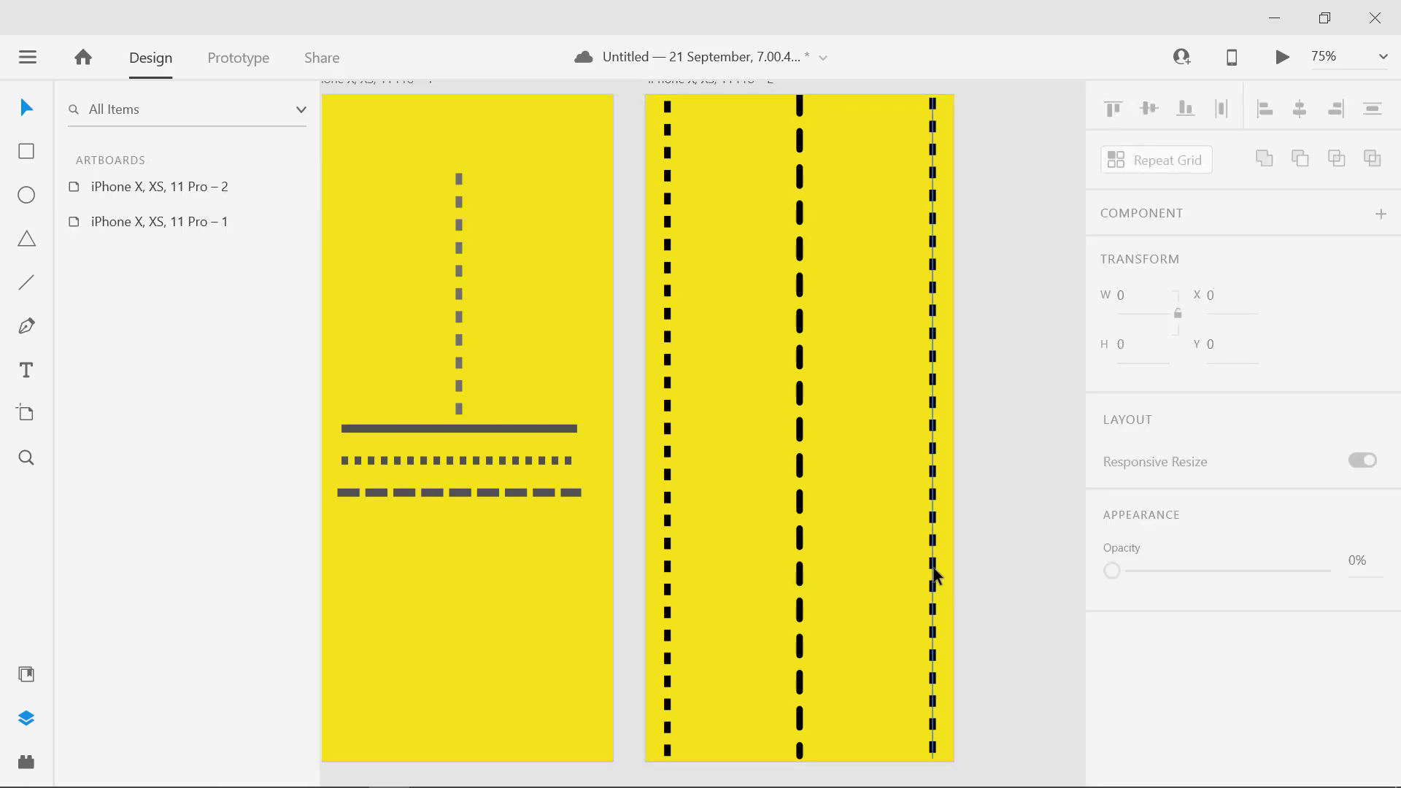
Apply the projecting square cap to the rightmost dashed line on the second artboard.
{"action": "left_click", "coordinate": [933, 573]}
{"action": "scroll", "coordinate": [1319, 588], "scroll_direction": "down", "scroll_amount": 4}
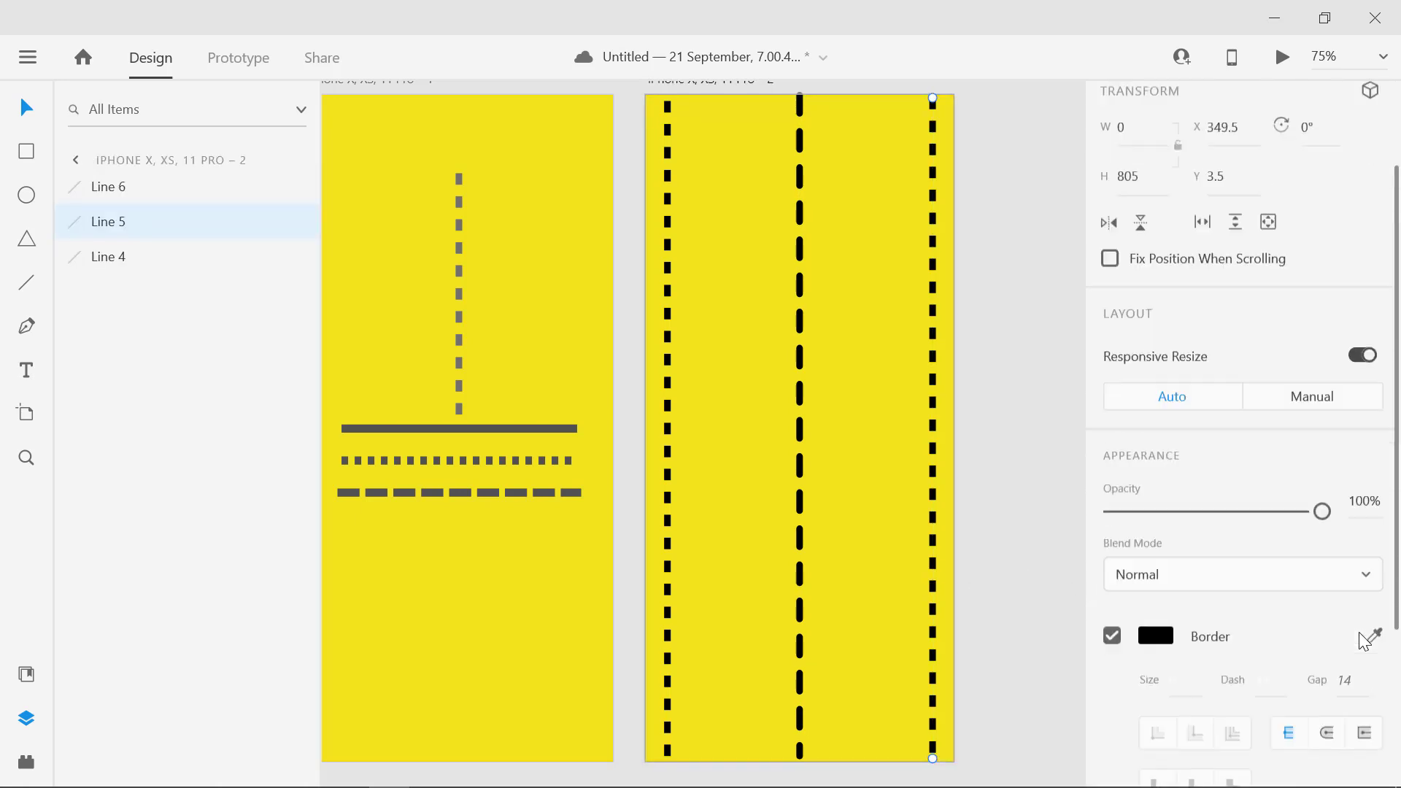
{"action": "left_click", "coordinate": [1351, 543]}
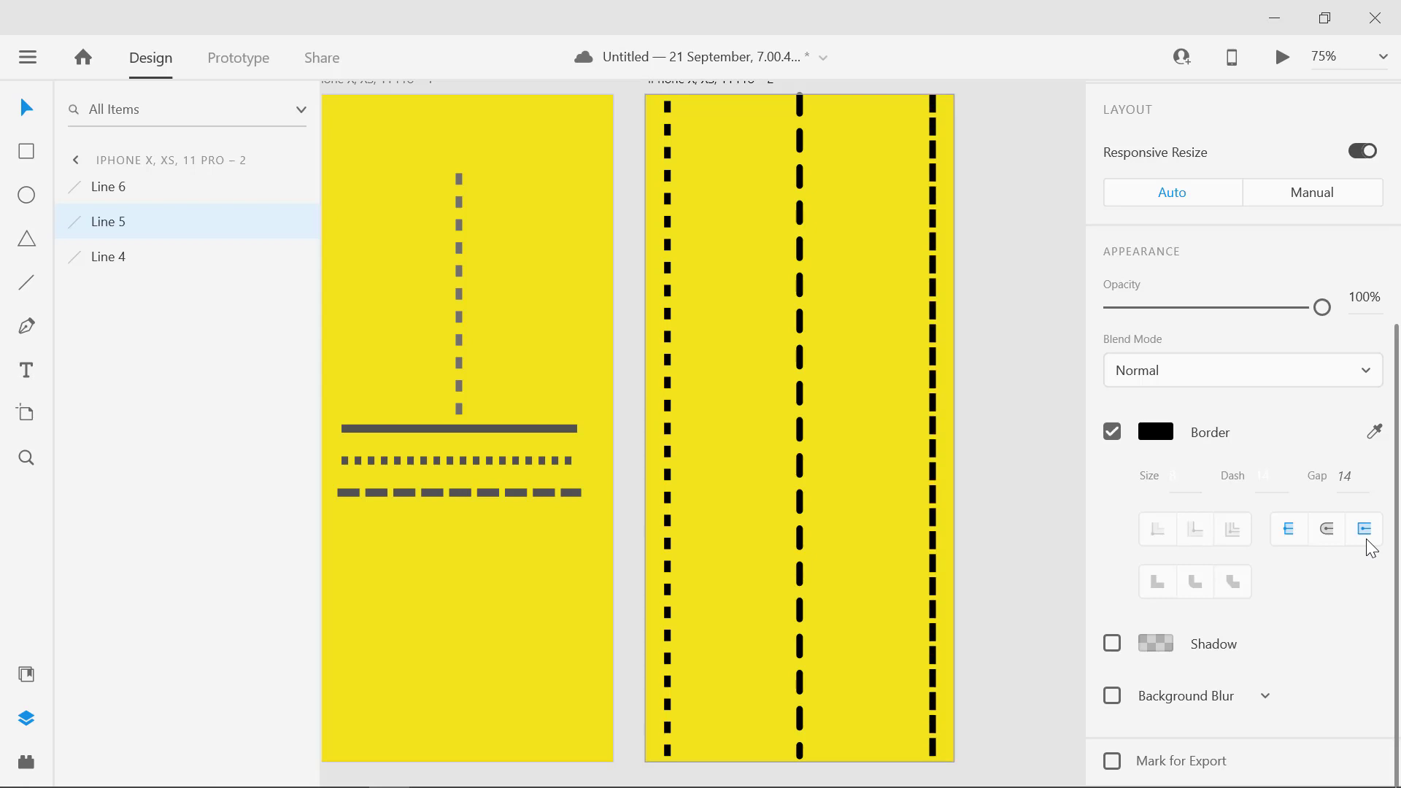
Apply the projecting square cap to the leftmost dashed line on the second artboard and deselect it.
{"action": "left_click", "coordinate": [670, 527]}
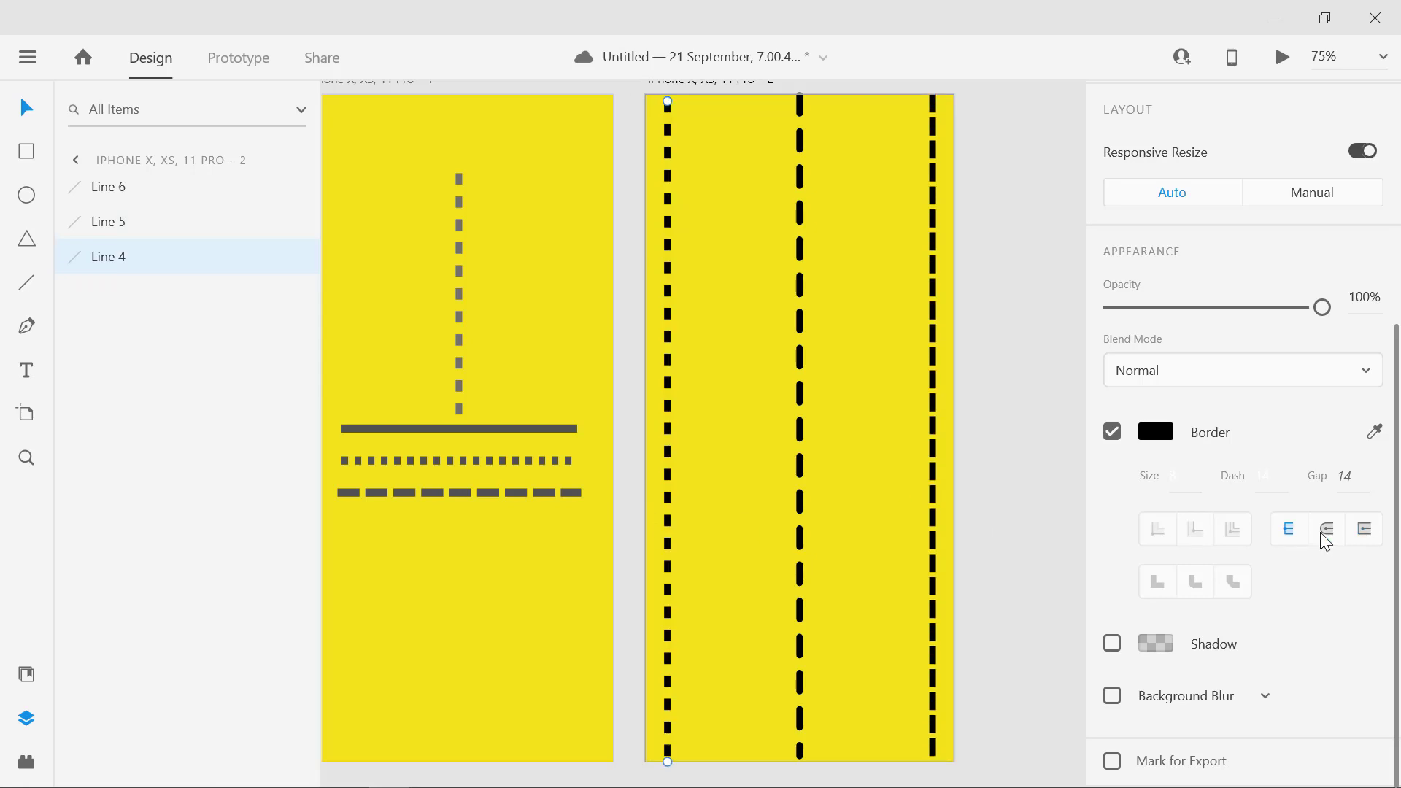
{"action": "left_click", "coordinate": [1364, 530]}
{"action": "left_click", "coordinate": [1054, 582]}
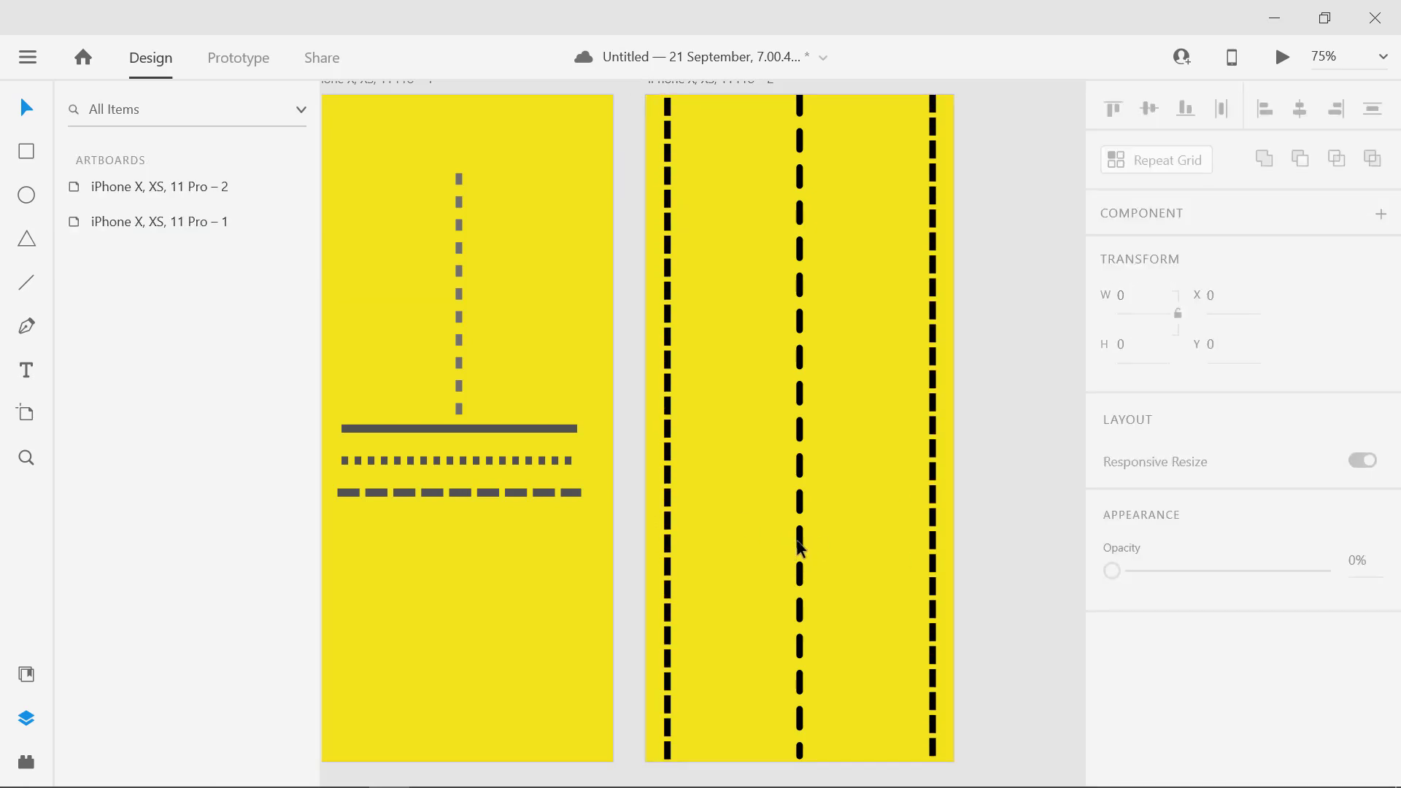
Try a dash of 25 on the centre dashed line of the second artboard and settle on a dash of 12.
{"action": "left_click", "coordinate": [798, 544]}
{"action": "scroll", "coordinate": [1167, 569], "scroll_direction": "down", "scroll_amount": 1}
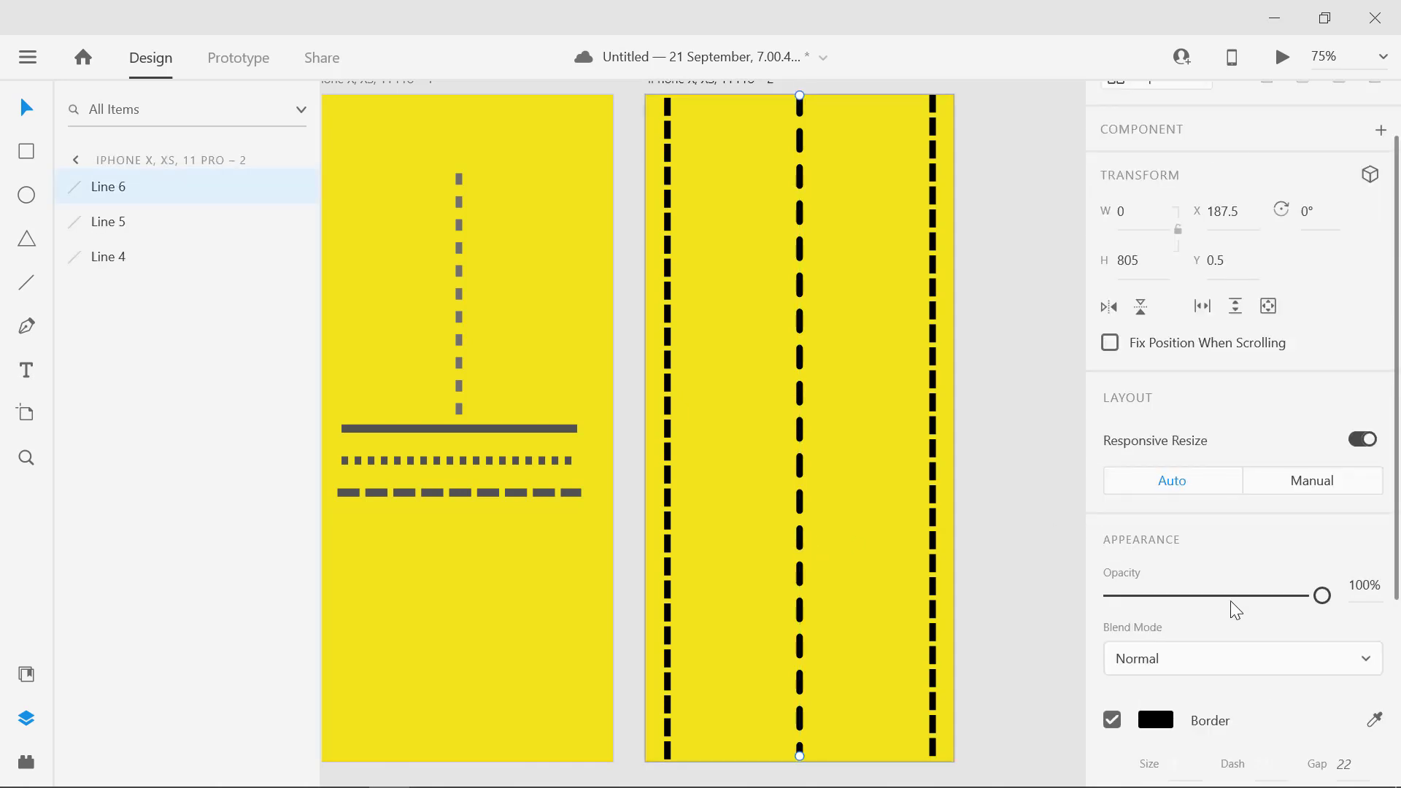
{"action": "scroll", "coordinate": [1297, 618], "scroll_direction": "down", "scroll_amount": 3}
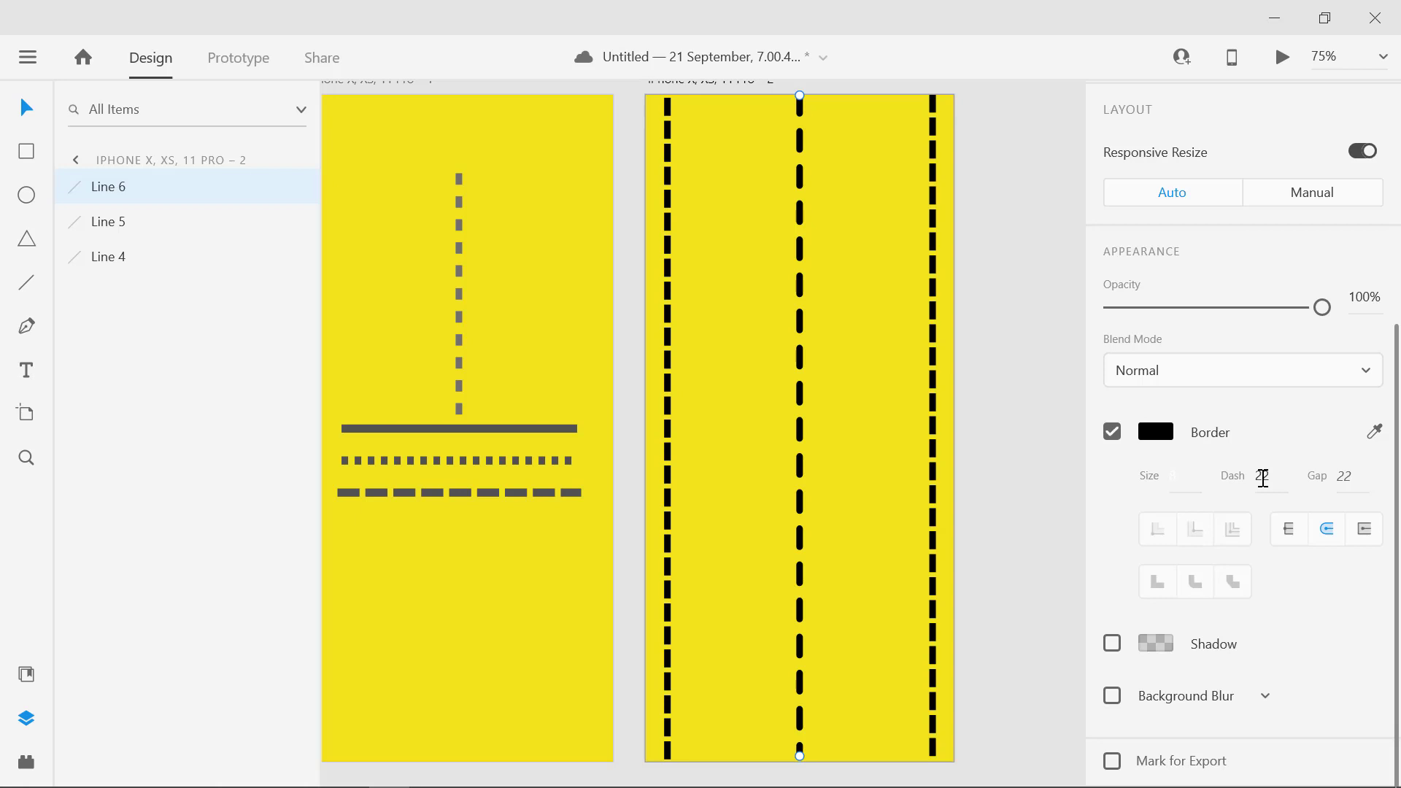
{"action": "key", "text": "Up"}
{"action": "key", "text": "Up"}
{"action": "key", "text": "Up"}
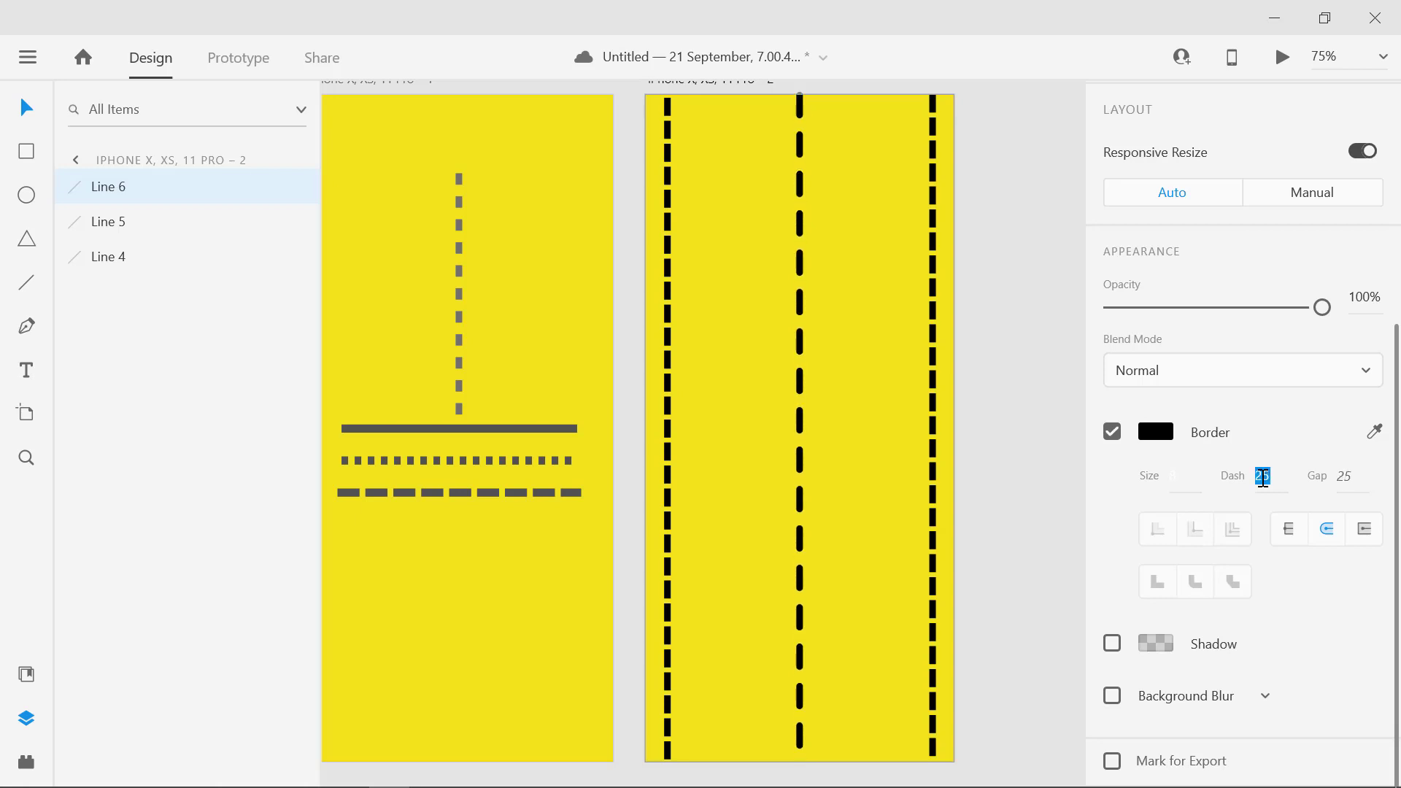
{"action": "key", "text": "Down"}
{"action": "key", "text": "Down"}
{"action": "key", "text": "Down"}
{"action": "key", "text": "Down"}
{"action": "key", "text": "Down"}
{"action": "key", "text": "Down"}
{"action": "key", "text": "Down"}
{"action": "key", "text": "Down"}
{"action": "key", "text": "Down"}
{"action": "key", "text": "Down"}
{"action": "key", "text": "Down"}
{"action": "key", "text": "Down"}
{"action": "key", "text": "Down"}
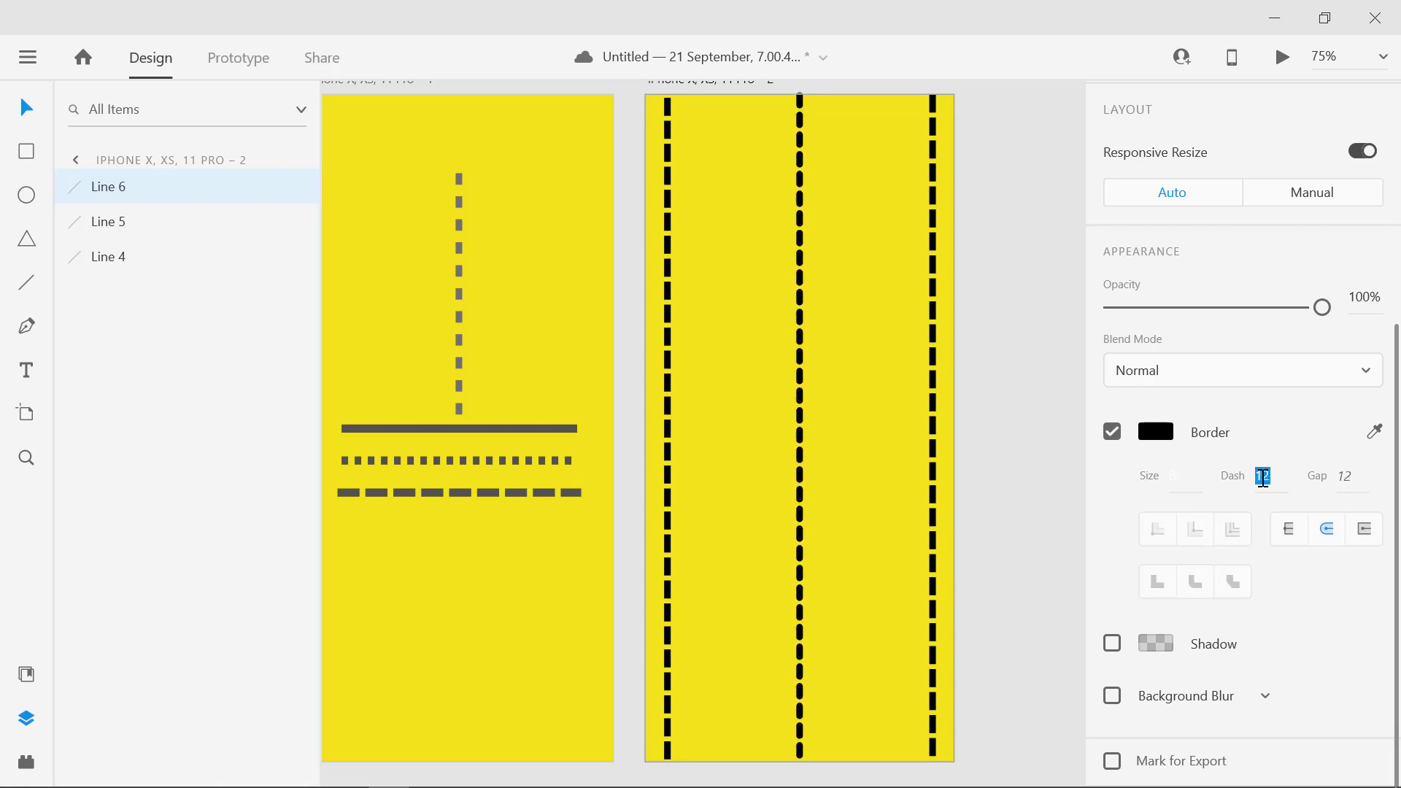
{"action": "key", "text": "Down"}
Try a wider gap between the dashes of the round-capped centre line and bring the gap back to 12.
{"action": "left_click", "coordinate": [1352, 478]}
{"action": "key", "text": "Up"}
{"action": "key", "text": "Up"}
{"action": "key", "text": "Up"}
{"action": "key", "text": "Up"}
{"action": "key", "text": "Up"}
{"action": "key", "text": "Up"}
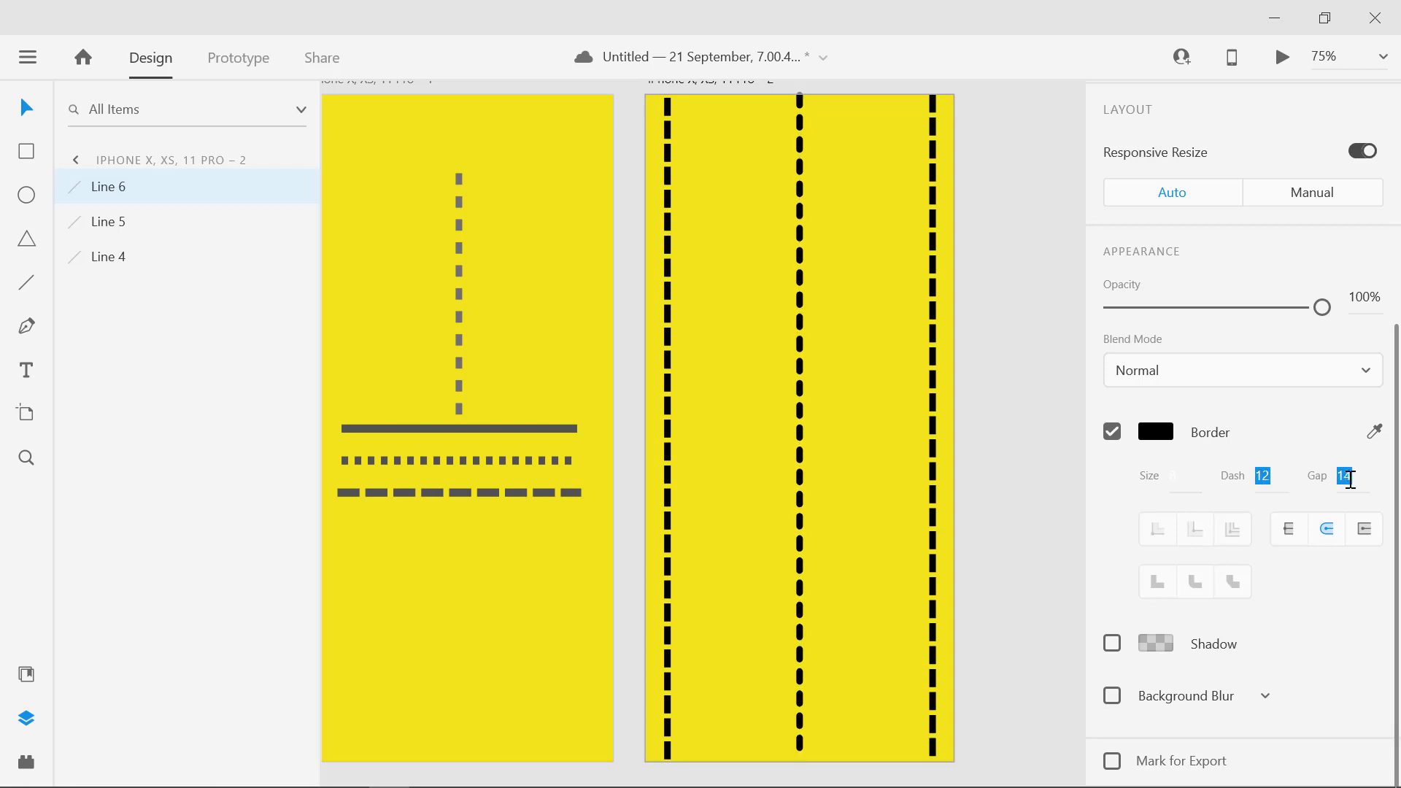
{"action": "key", "text": "Up"}
{"action": "key", "text": "Up"}
{"action": "key", "text": "Up"}
{"action": "key", "text": "Up"}
{"action": "key", "text": "Up"}
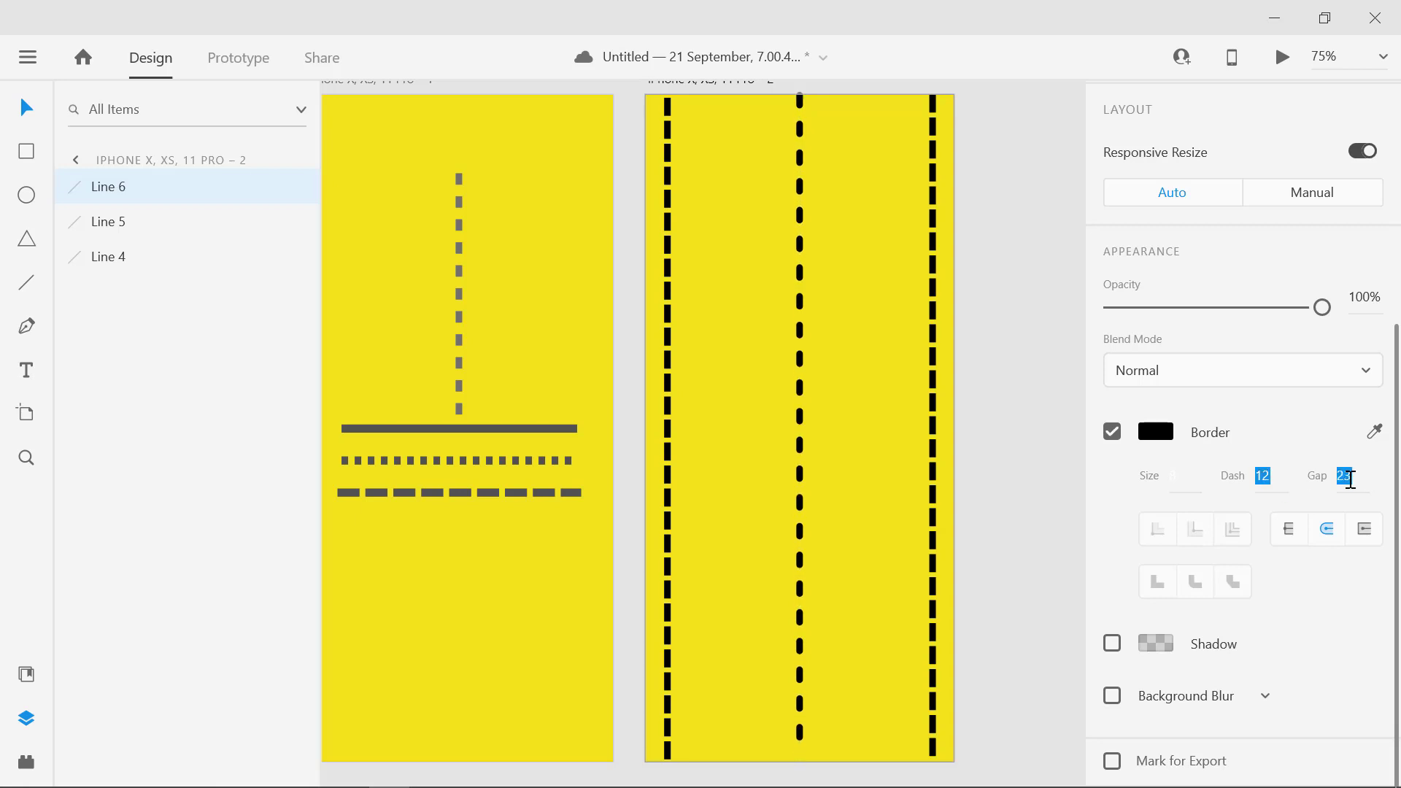
{"action": "key", "text": "Down"}
{"action": "key", "text": "Down"}
{"action": "key", "text": "Down"}
{"action": "key", "text": "Down"}
{"action": "key", "text": "Down"}
{"action": "key", "text": "Down"}
{"action": "key", "text": "Down"}
{"action": "key", "text": "Down"}
{"action": "key", "text": "Down"}
{"action": "key", "text": "Down"}
{"action": "key", "text": "Down"}
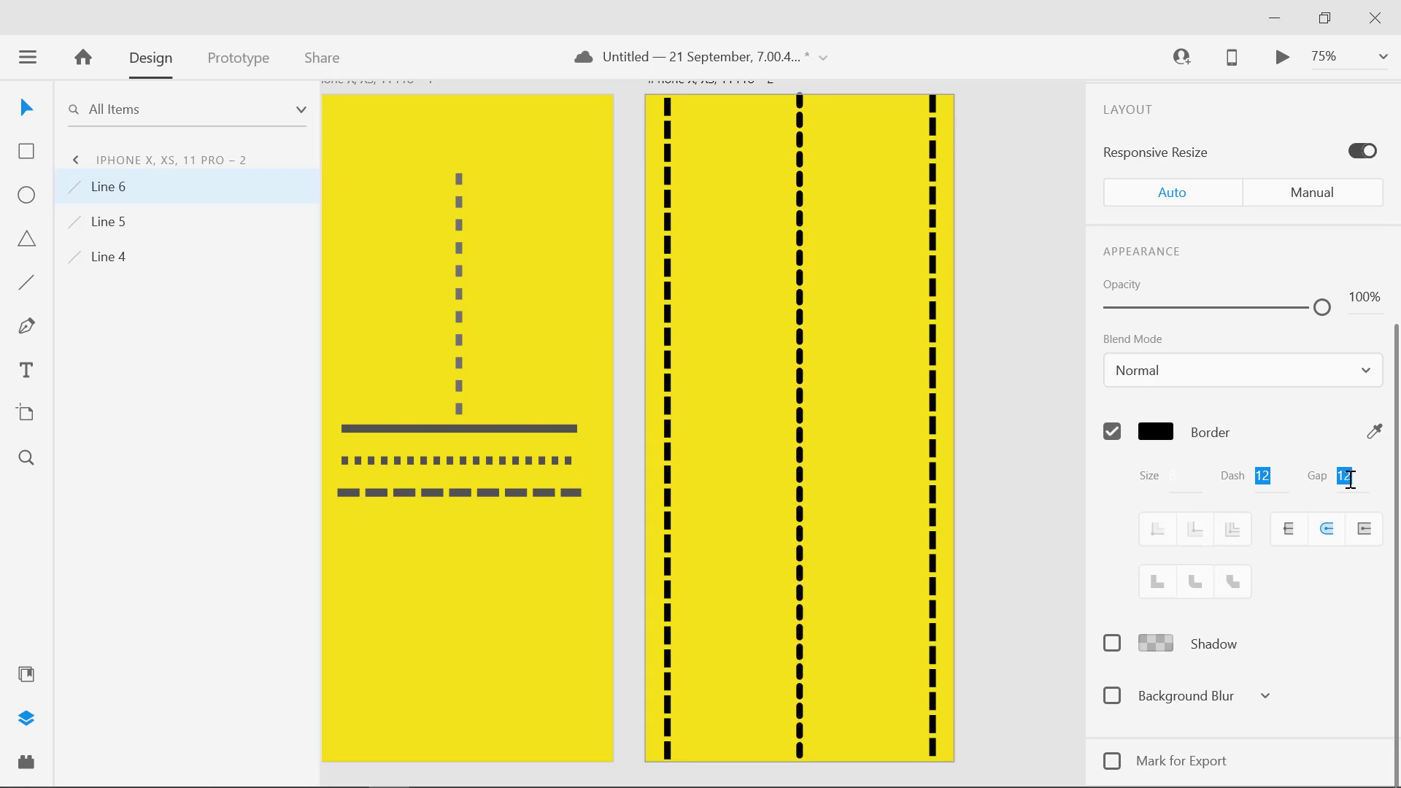
Increase the gap of the round-capped centre line to about 19 and deselect the line.
{"action": "key", "text": "Up"}
{"action": "key", "text": "Up"}
{"action": "key", "text": "Up"}
{"action": "key", "text": "Up"}
{"action": "key", "text": "Up"}
{"action": "key", "text": "Up"}
{"action": "key", "text": "Up"}
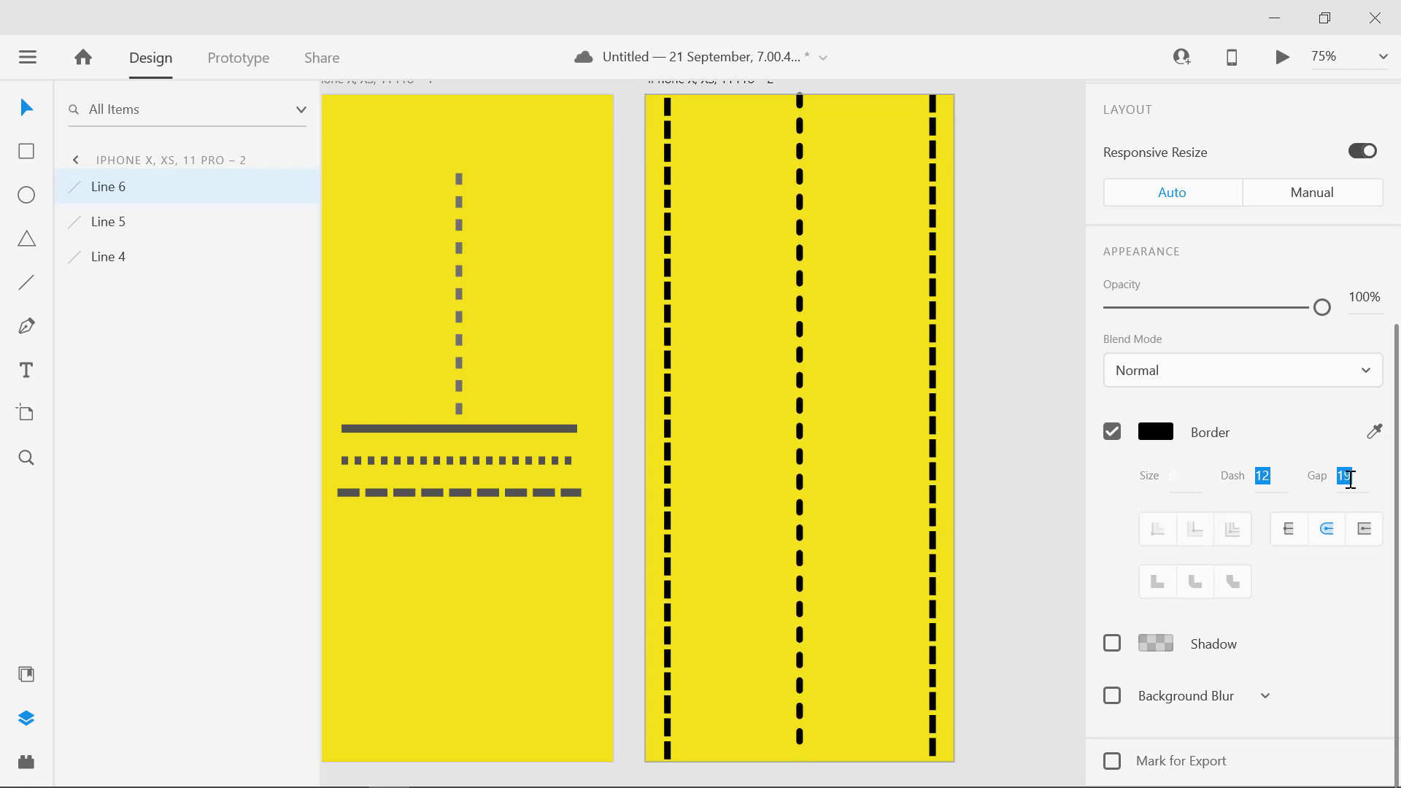
{"action": "left_click", "coordinate": [1019, 571]}
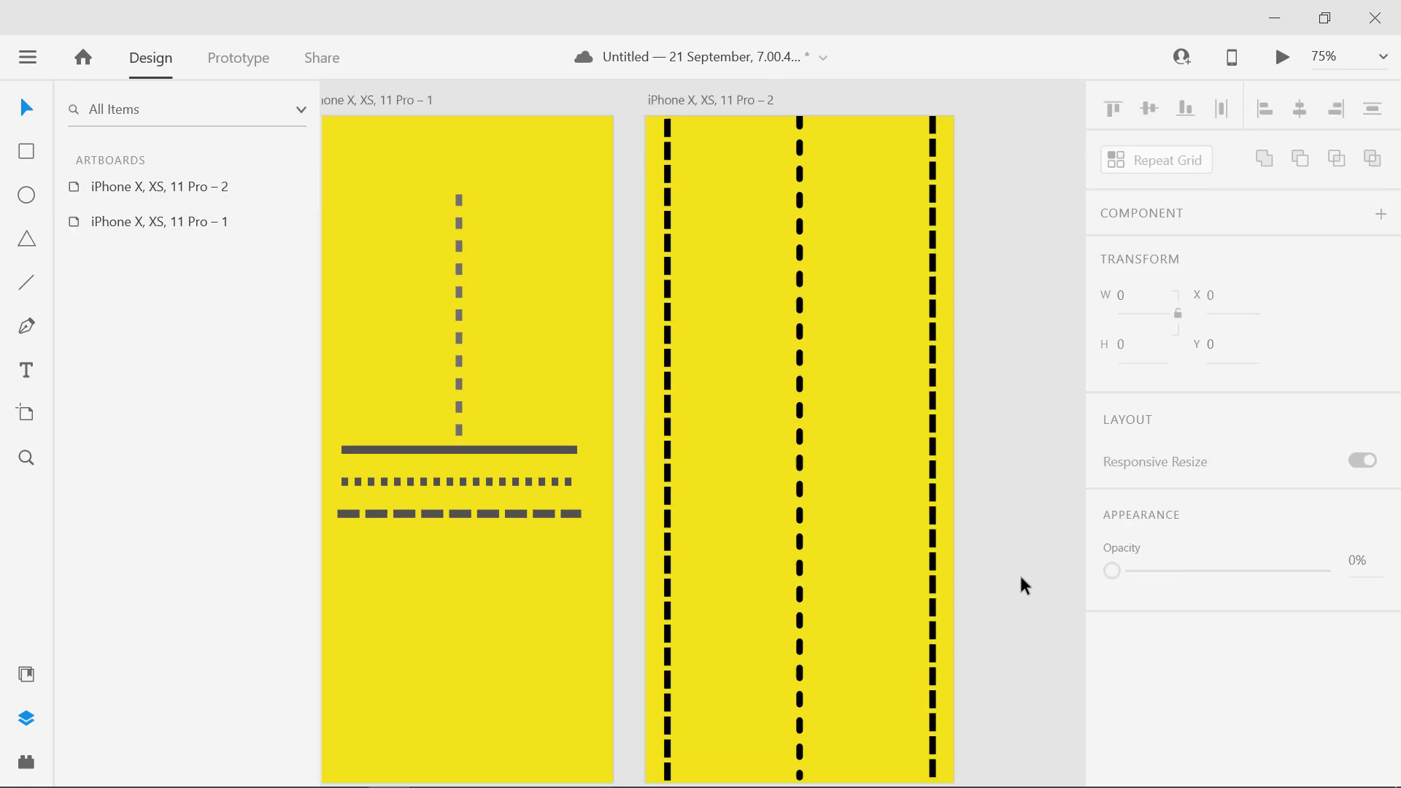
Select the round-capped centre dashed line on the second artboard.
{"action": "scroll", "coordinate": [1021, 578], "scroll_direction": "down", "scroll_amount": 1}
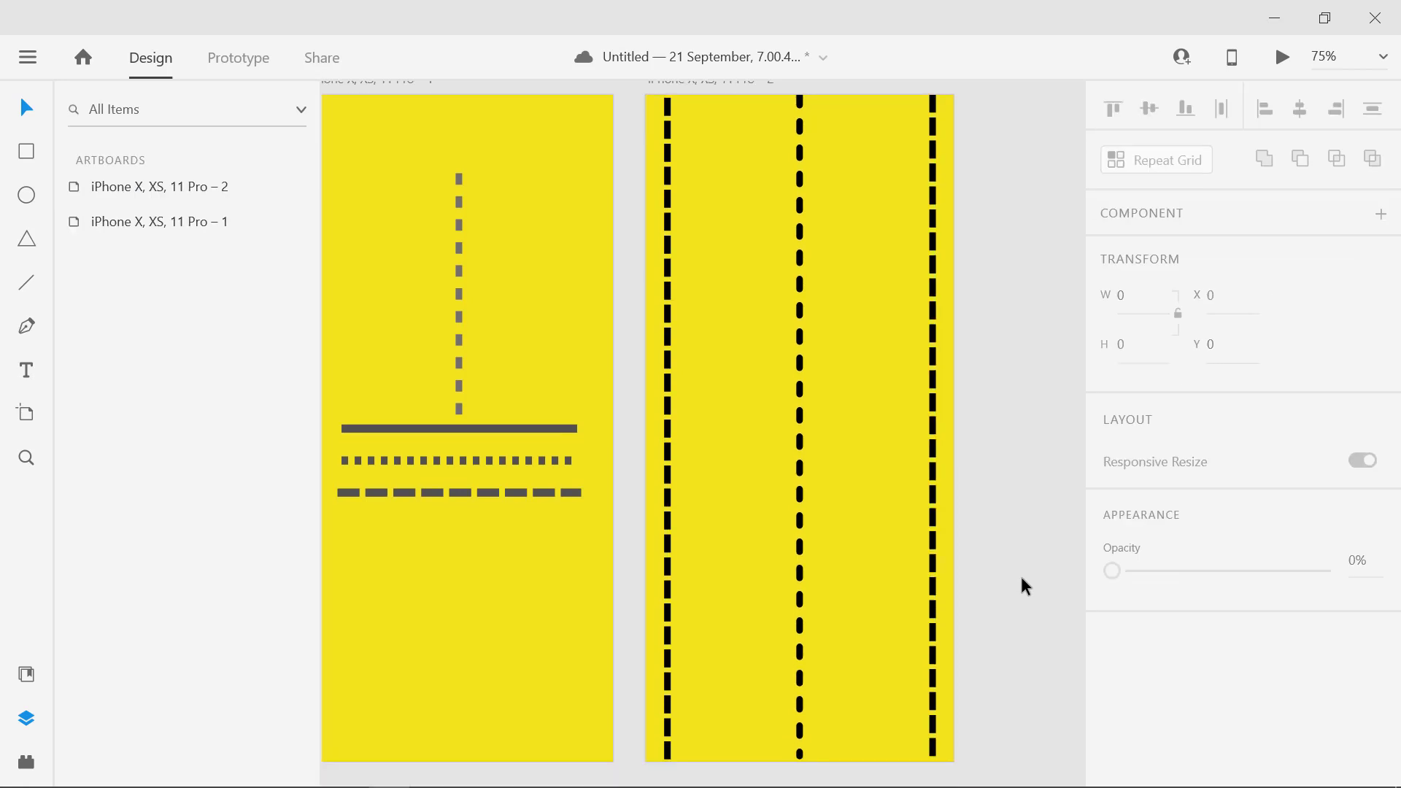
{"action": "scroll", "coordinate": [1019, 572], "scroll_direction": "up", "scroll_amount": 1}
{"action": "left_click_drag", "start_coordinate": [792, 548], "coordinate": [858, 546]}
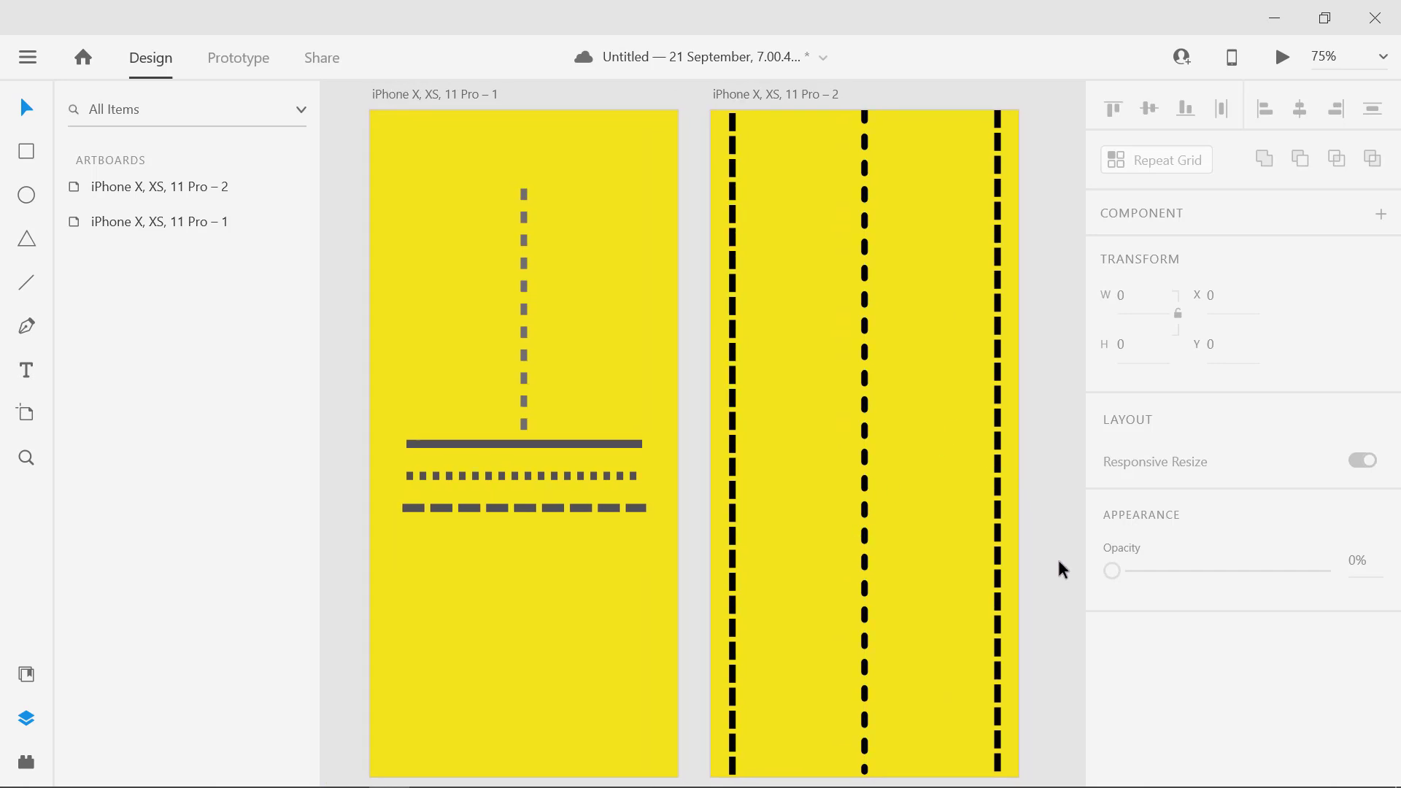
{"action": "left_click", "coordinate": [865, 570]}
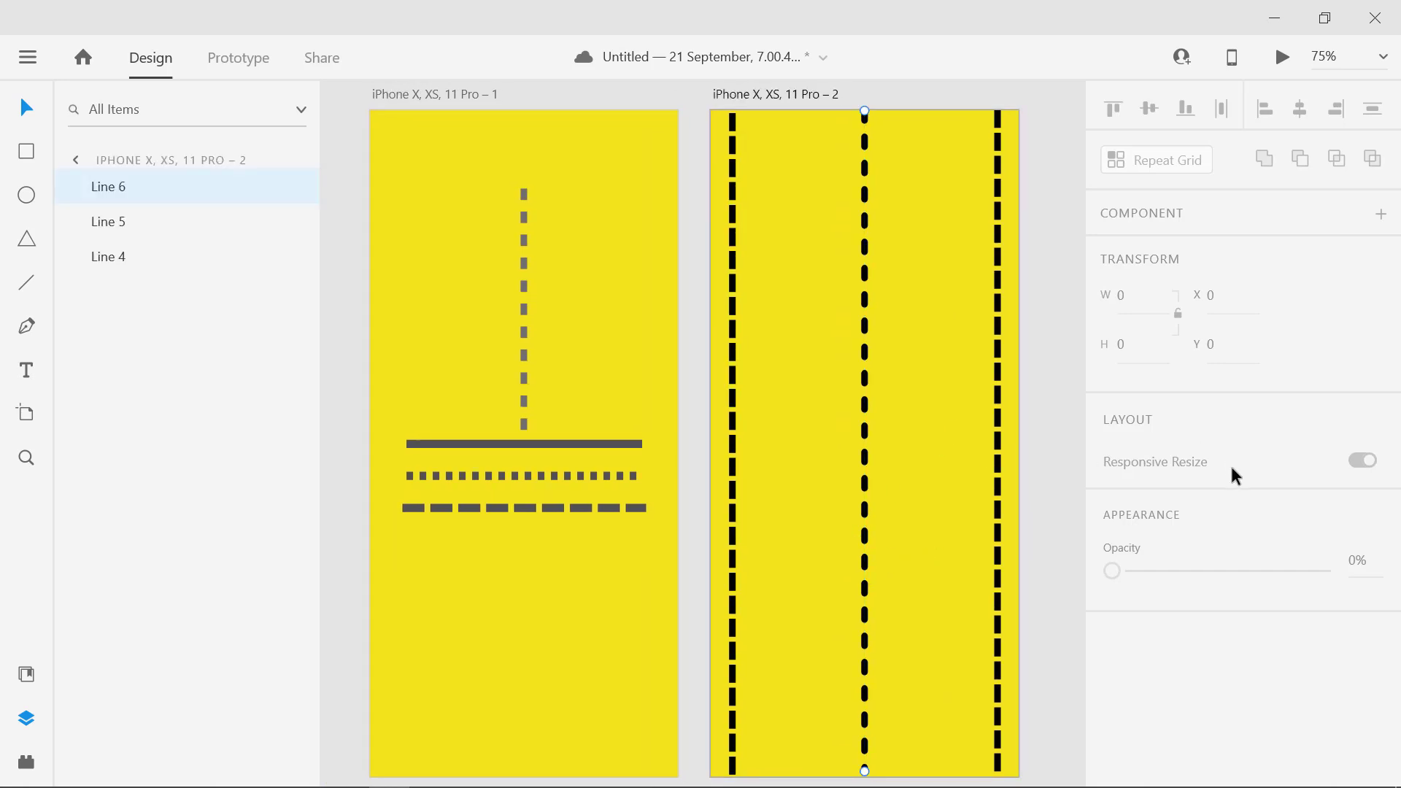